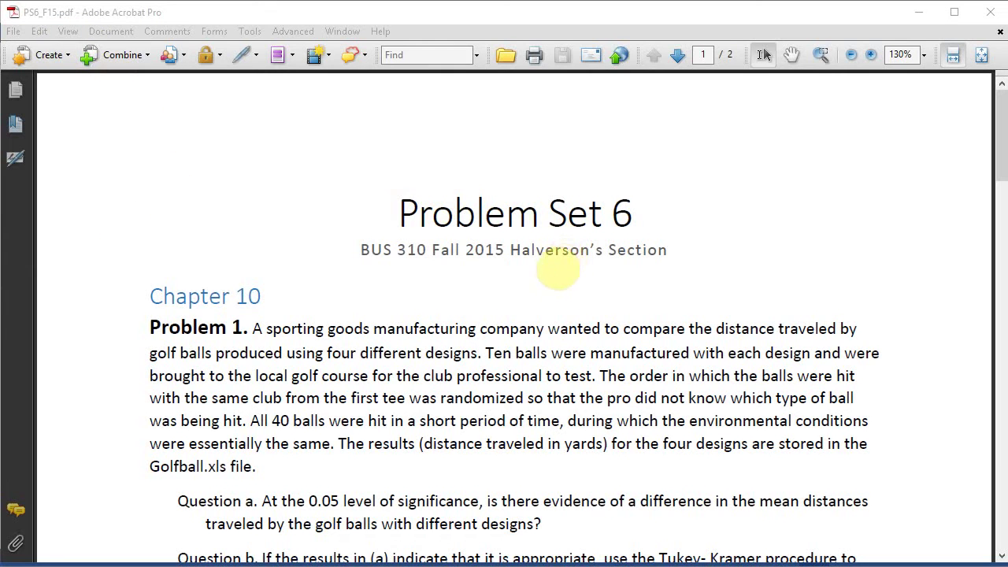
# Read Problem 1 of Problem Set 6 and its questions about the four golf ball designs
pyautogui.scroll(-1, 449, 282)
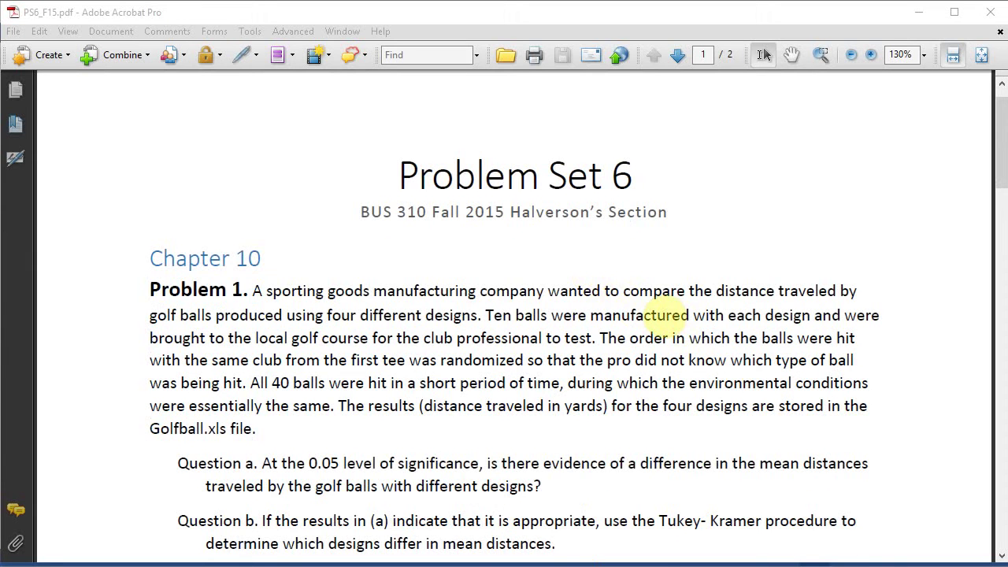
pyautogui.scroll(-1, 666, 315)
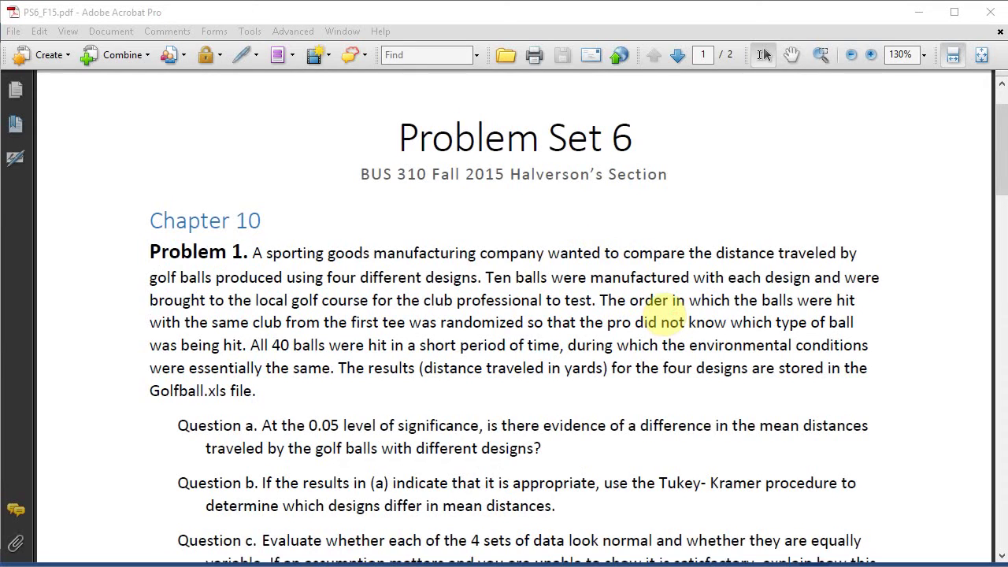
pyautogui.scroll(-1, 661, 313)
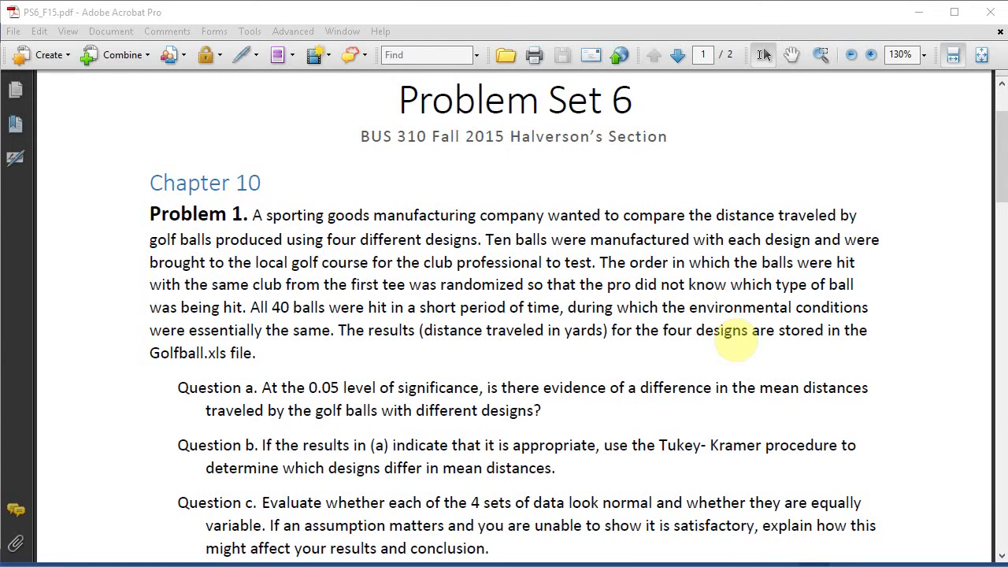
pyautogui.scroll(3, 737, 340)
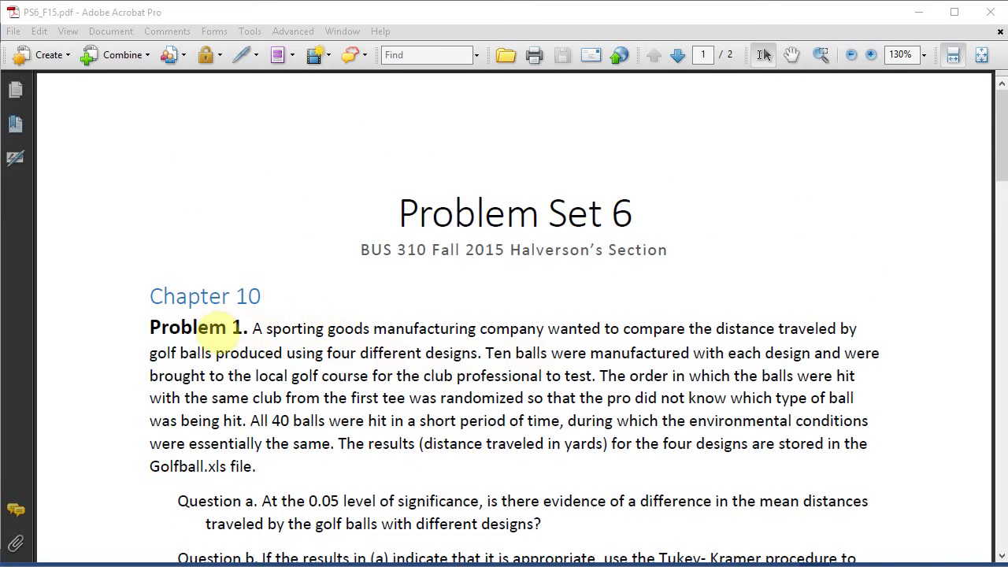
pyautogui.click(264, 329)
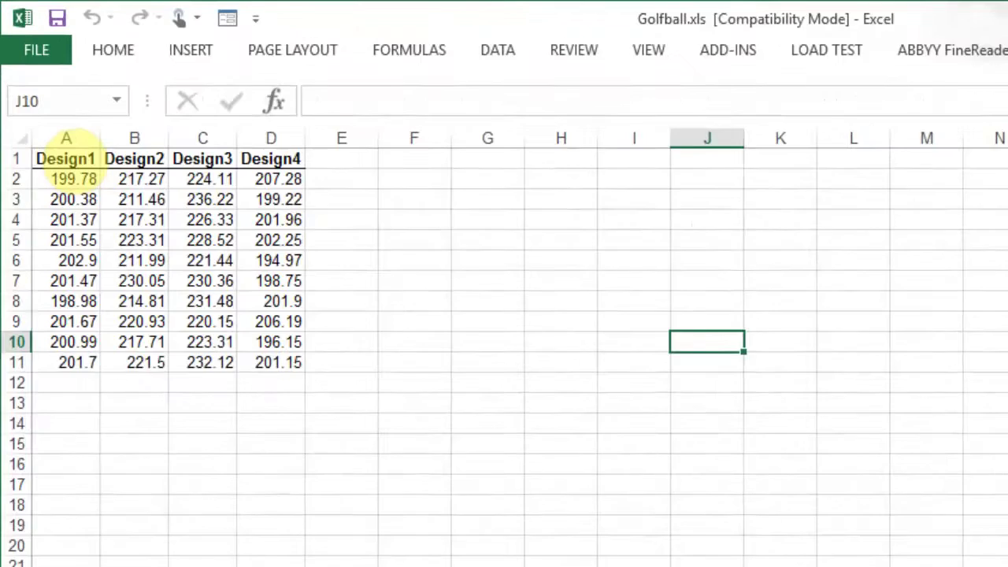
# Switch to the Golfball.xls workbook in Excel and look over the distance data in the Design1 to Design4 columns
pyautogui.moveTo(49, 120); pyautogui.dragTo(63, 174)
pyautogui.moveTo(110, 311); pyautogui.dragTo(98, 476)
pyautogui.click(189, 211)
pyautogui.moveTo(189, 211); pyautogui.dragTo(186, 477)
pyautogui.moveTo(267, 202); pyautogui.dragTo(293, 446)
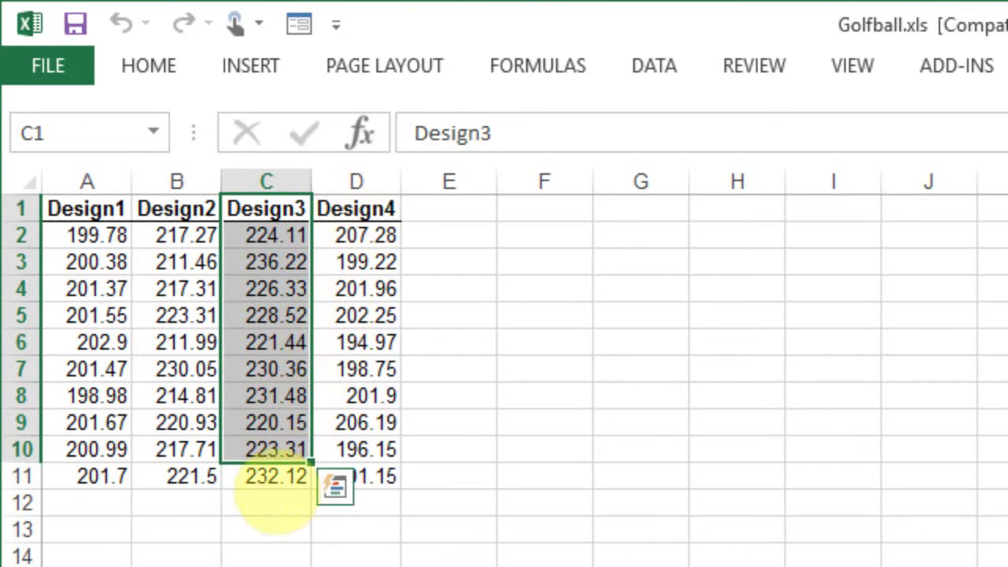
pyautogui.click(274, 476)
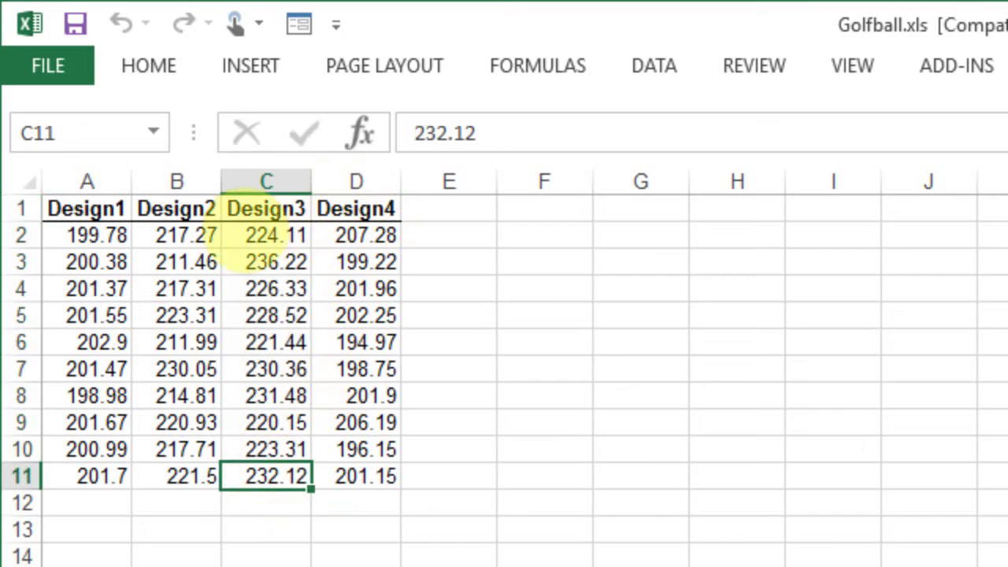
pyautogui.click(187, 233)
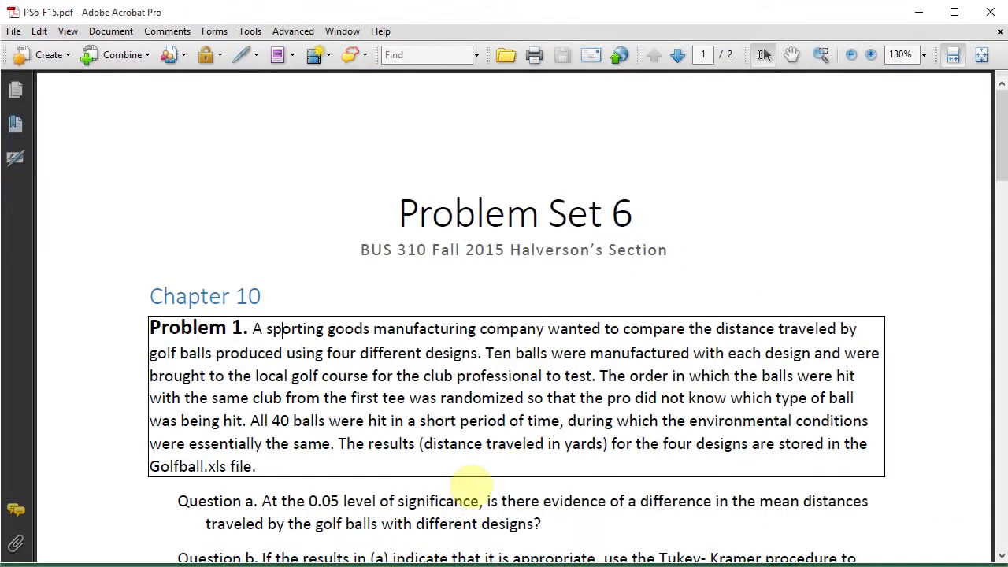
# Return to the problem set PDF in Acrobat and read Question a of Problem 1 on the difference in mean distances
pyautogui.scroll(-4, 473, 457)
pyautogui.click(209, 350)
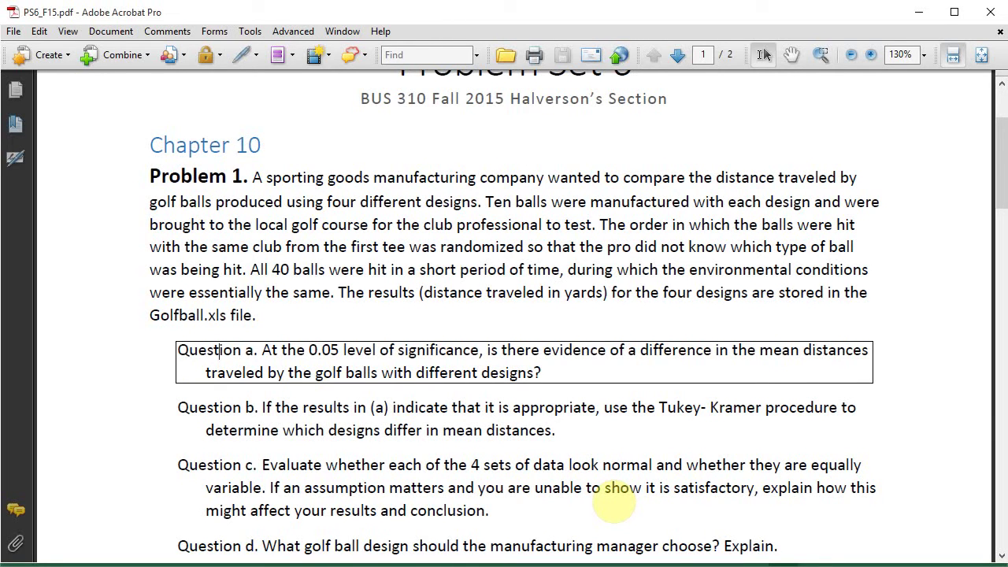
pyautogui.click(219, 350)
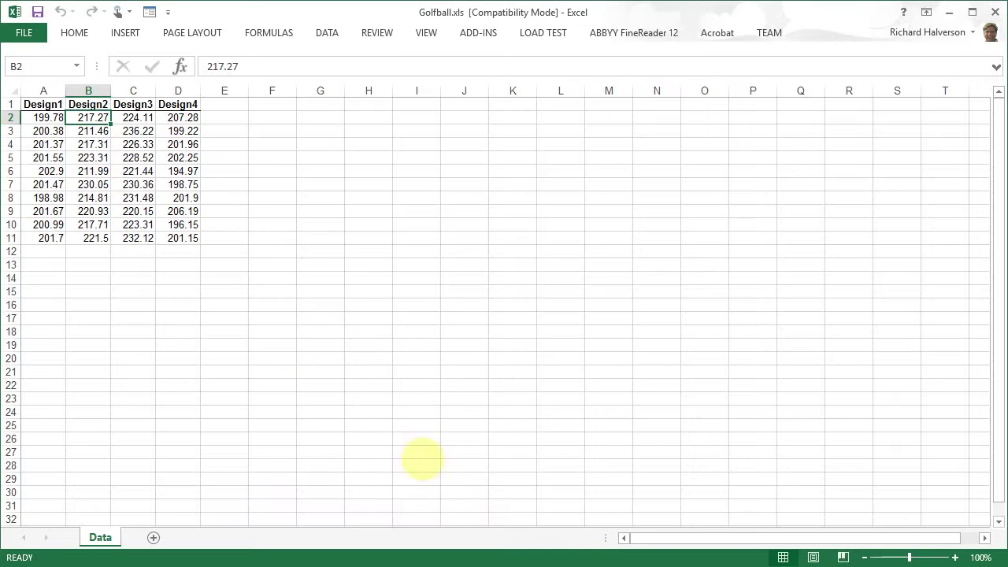
# In Golfball.xls in Excel, enter the null hypothesis in F5: "H0: There is no difference in mean yards between the 4 designs."
pyautogui.click(266, 157)
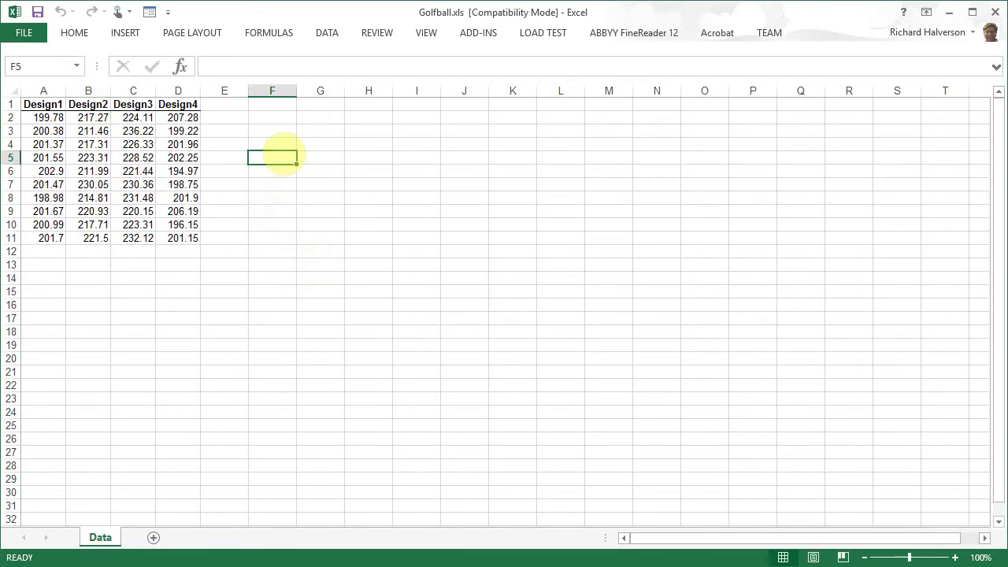
pyautogui.write('h')
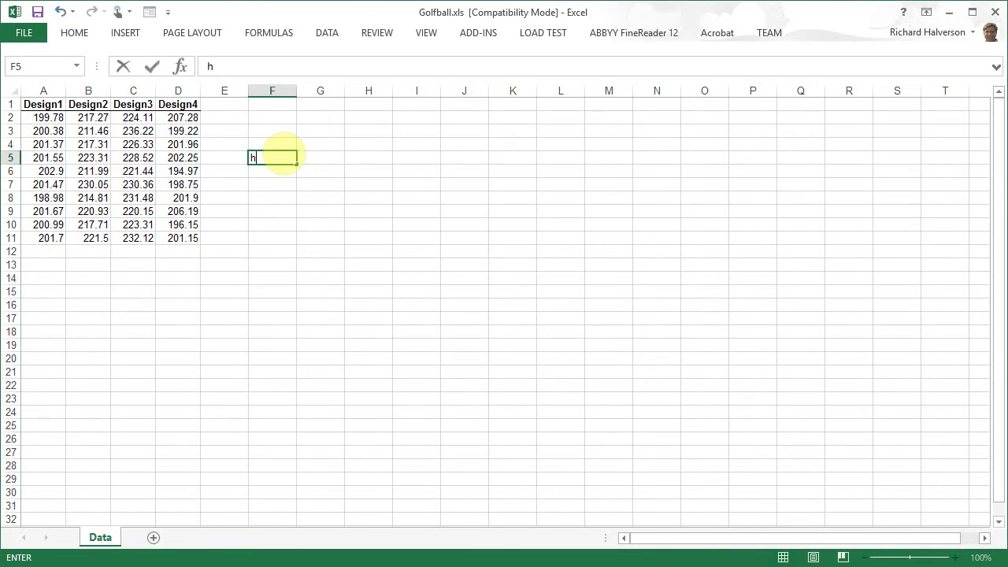
pyautogui.write('H0')
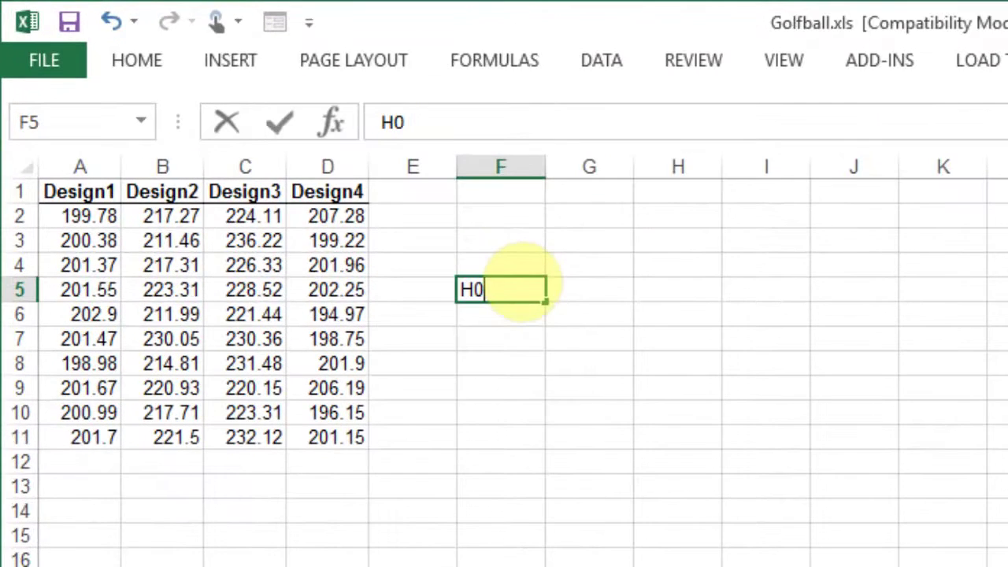
pyautogui.write(': There is')
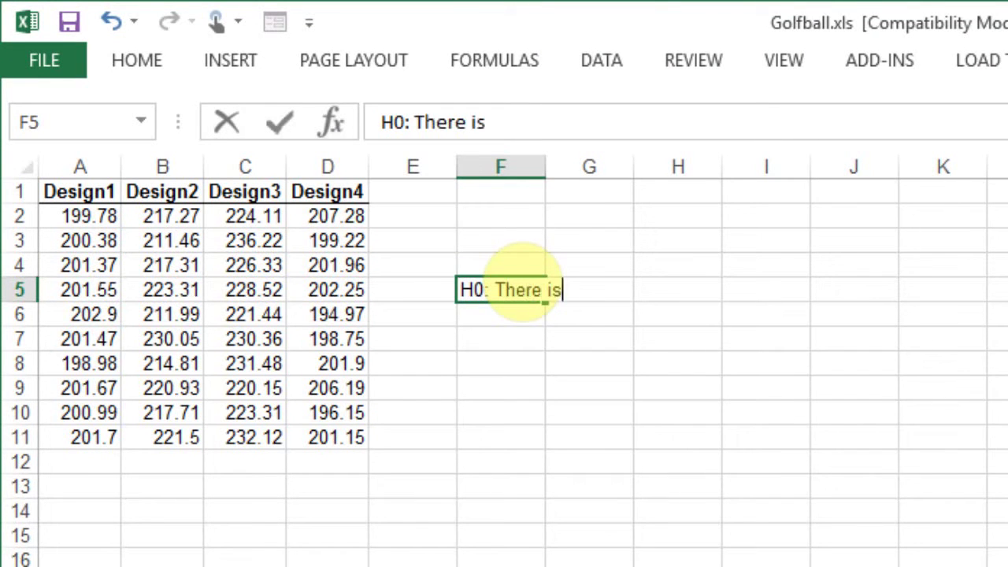
pyautogui.write(' no differen')
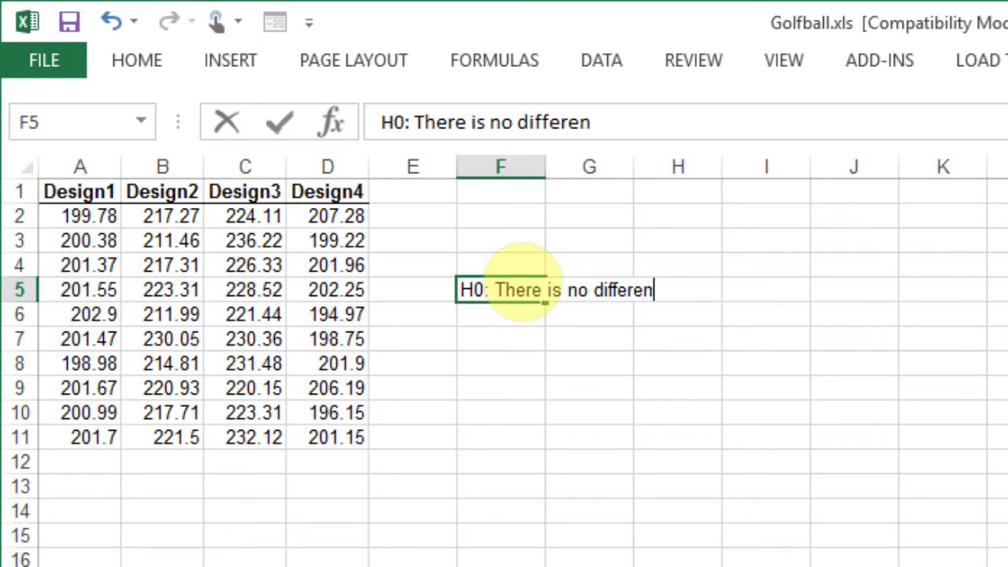
pyautogui.write('ce in y')
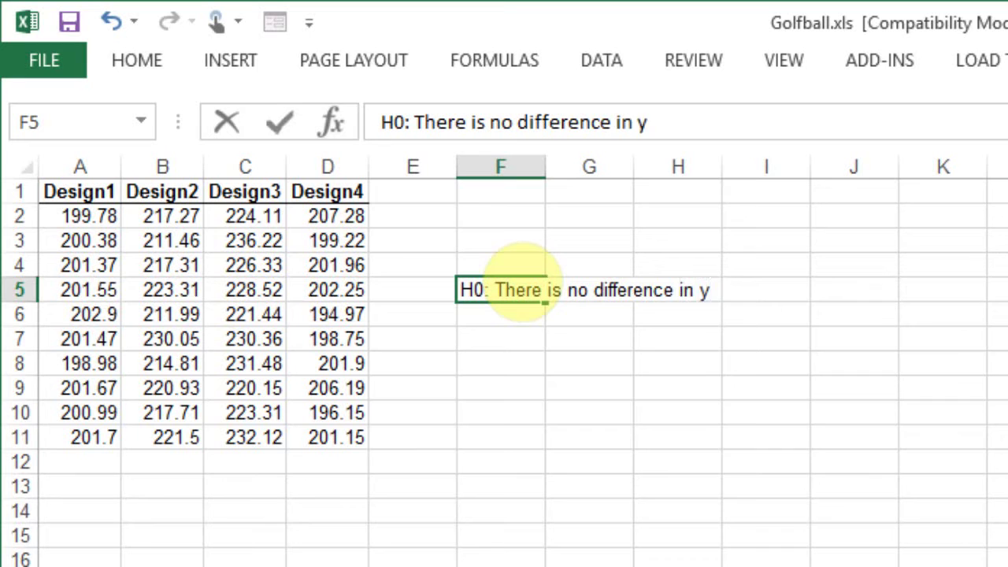
pyautogui.press('BackSpace')
pyautogui.write('mean y')
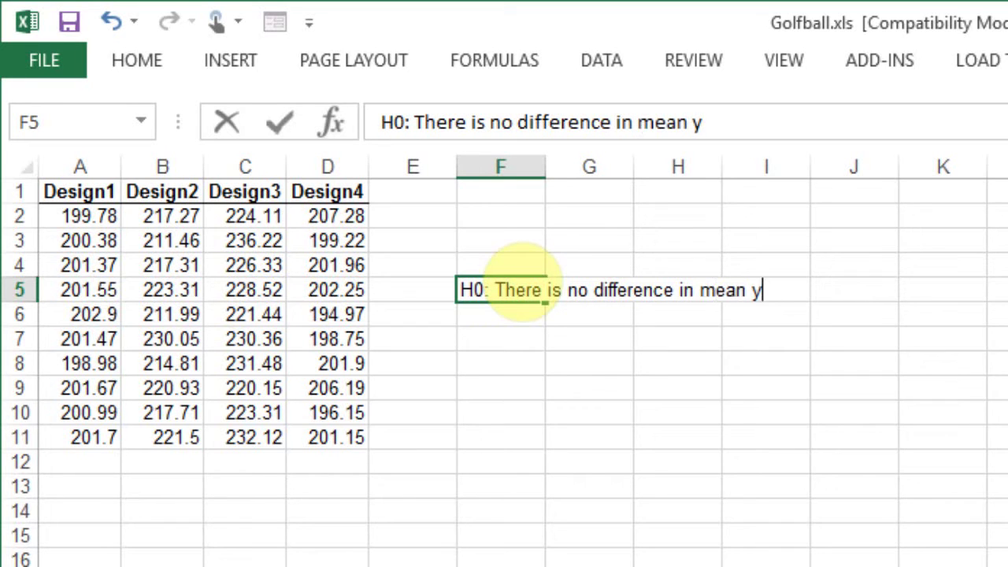
pyautogui.write('ards f')
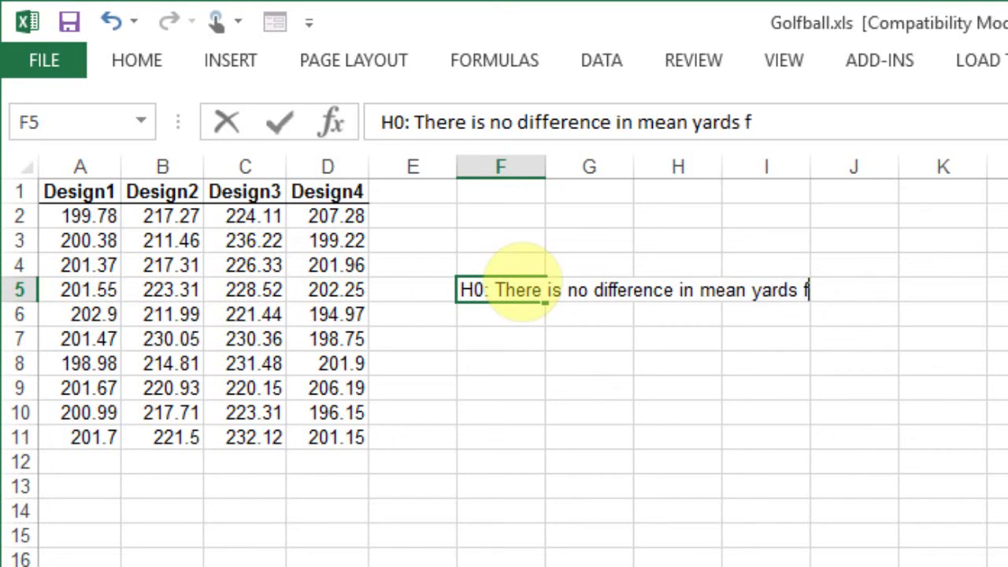
pyautogui.press('BackSpace')
pyautogui.write('between t')
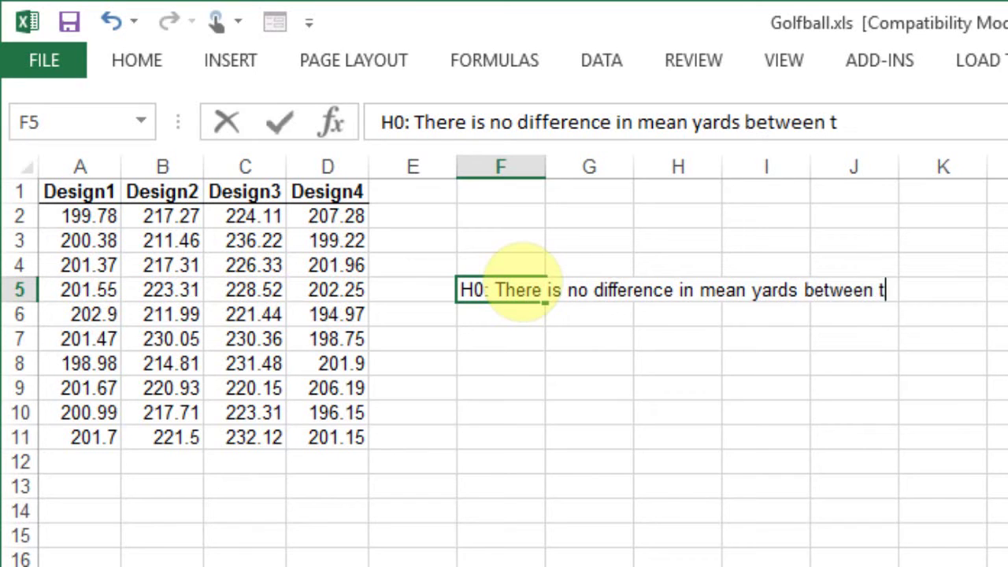
pyautogui.write('he 4 designs.')
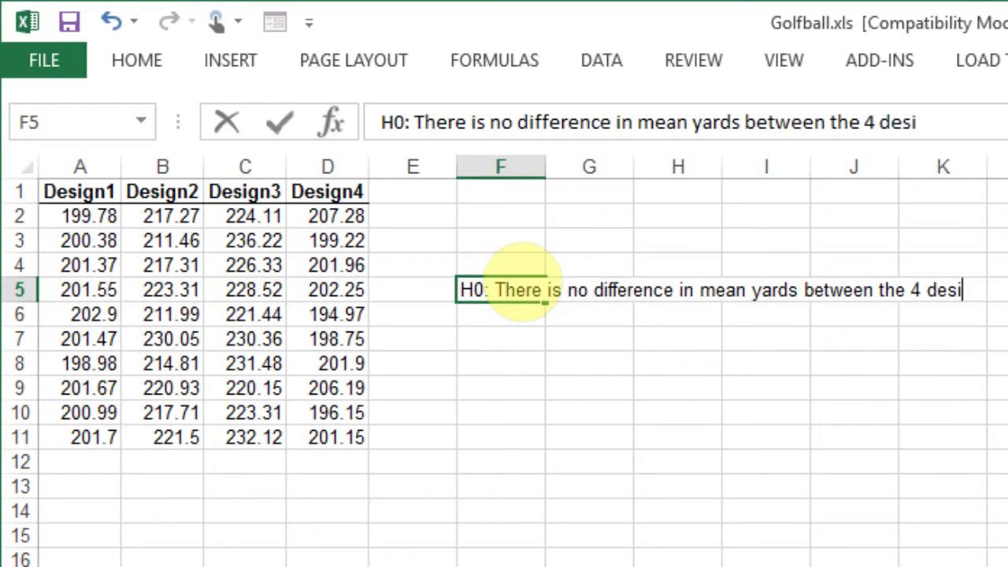
# Enter the alternative hypothesis in F6: "H1: There is a difference in mean yards between one or more pairs of designs"
pyautogui.click(509, 312)
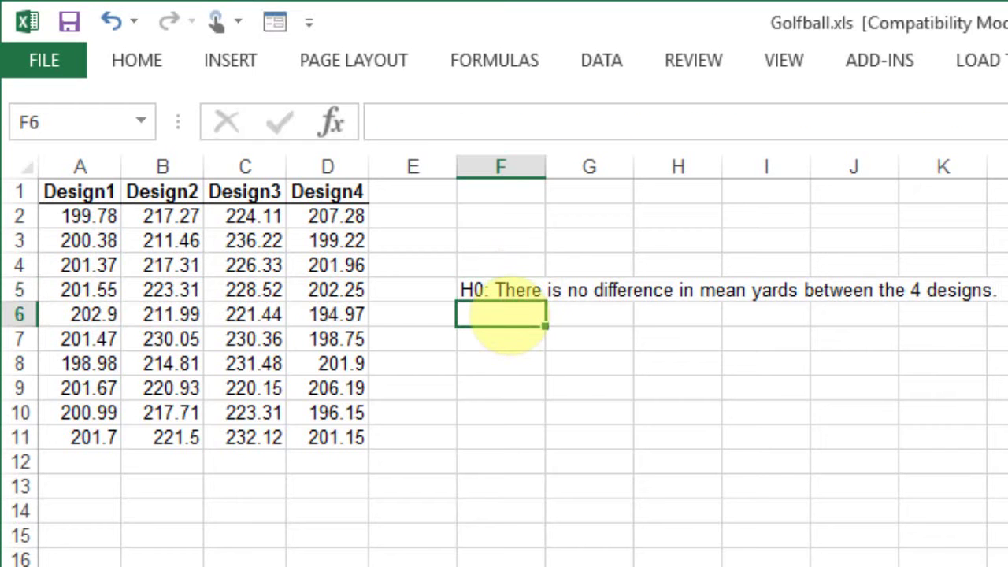
pyautogui.write('H1: ')
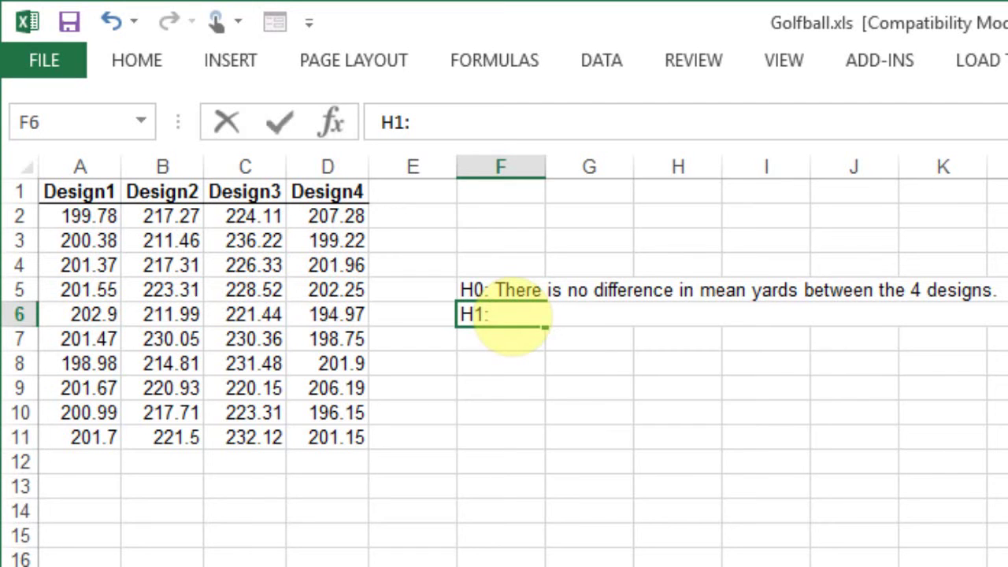
pyautogui.write('There is a difference ')
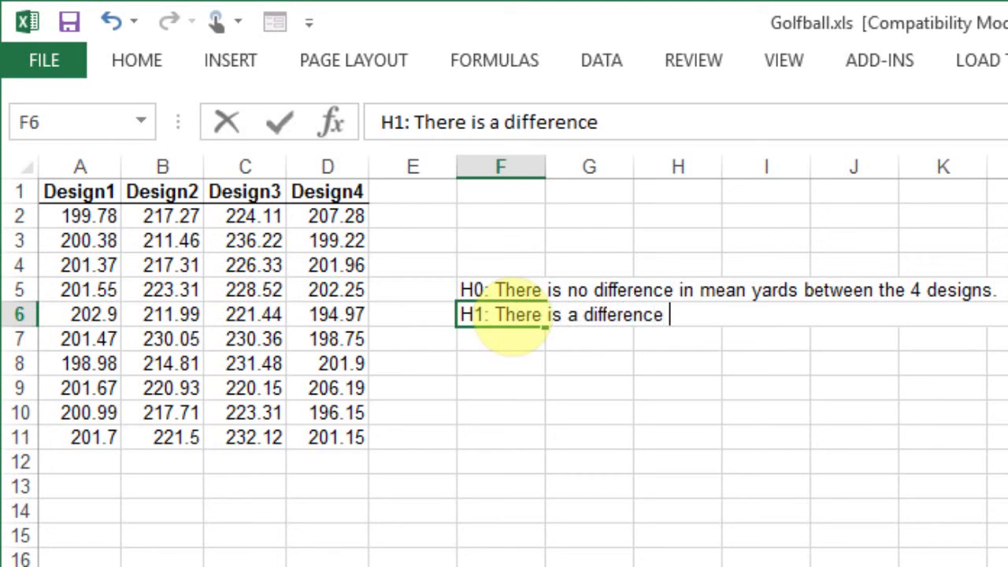
pyautogui.write('in y')
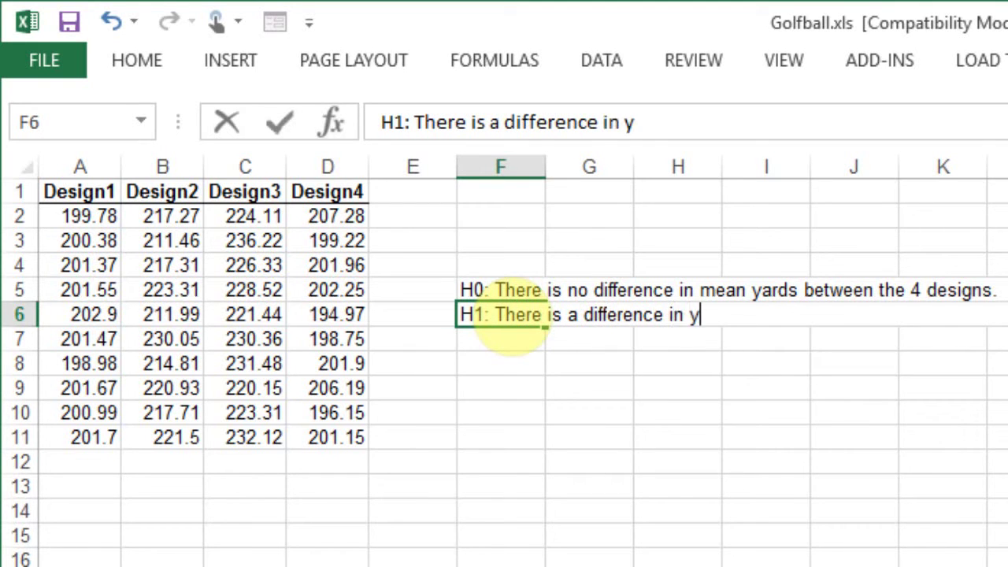
pyautogui.press('BackSpace')
pyautogui.write('mean year')
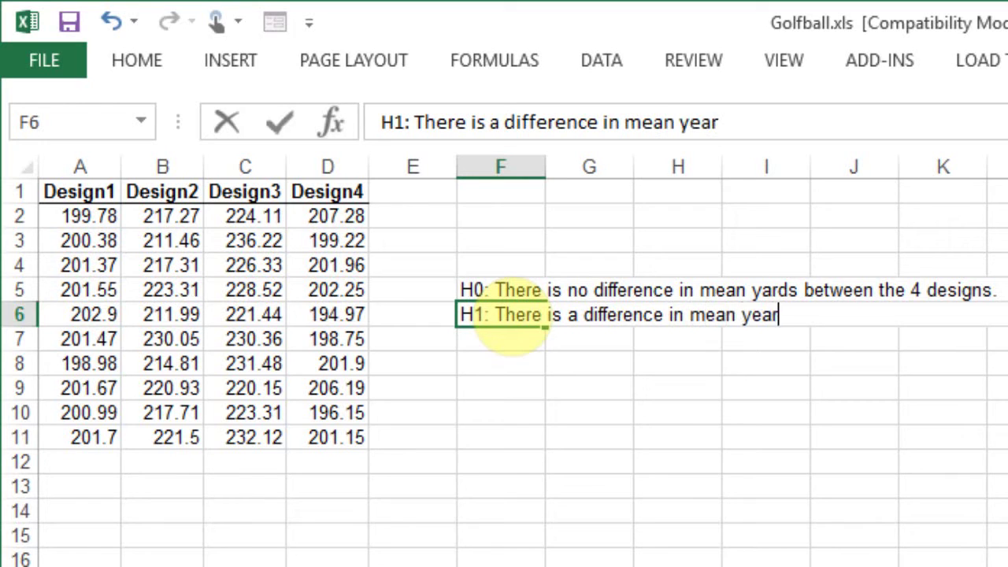
pyautogui.press('BackSpace')
pyautogui.press('BackSpace')
pyautogui.press('BackSpace')
pyautogui.write('ards between ')
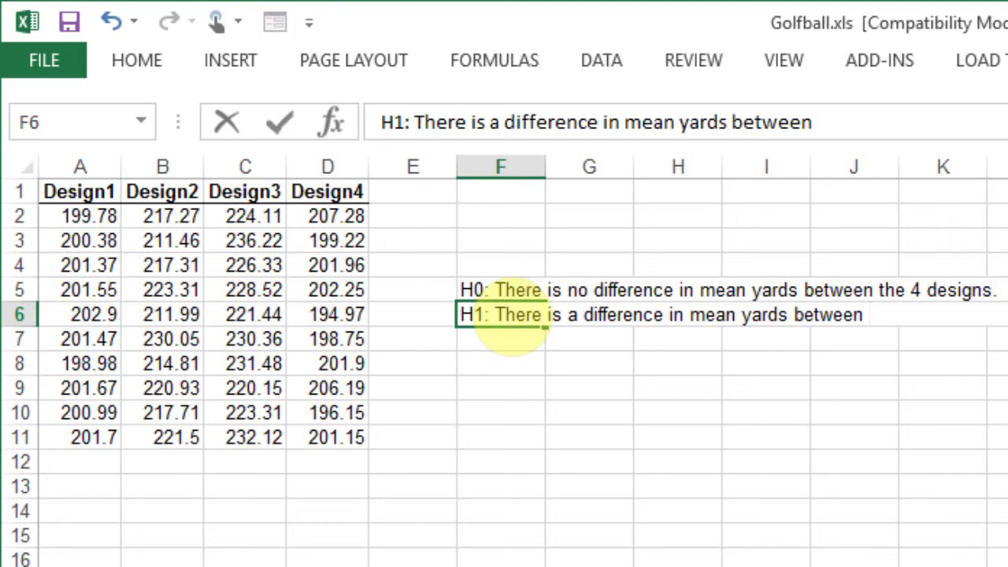
pyautogui.write('one ')
pyautogui.write('or more pai')
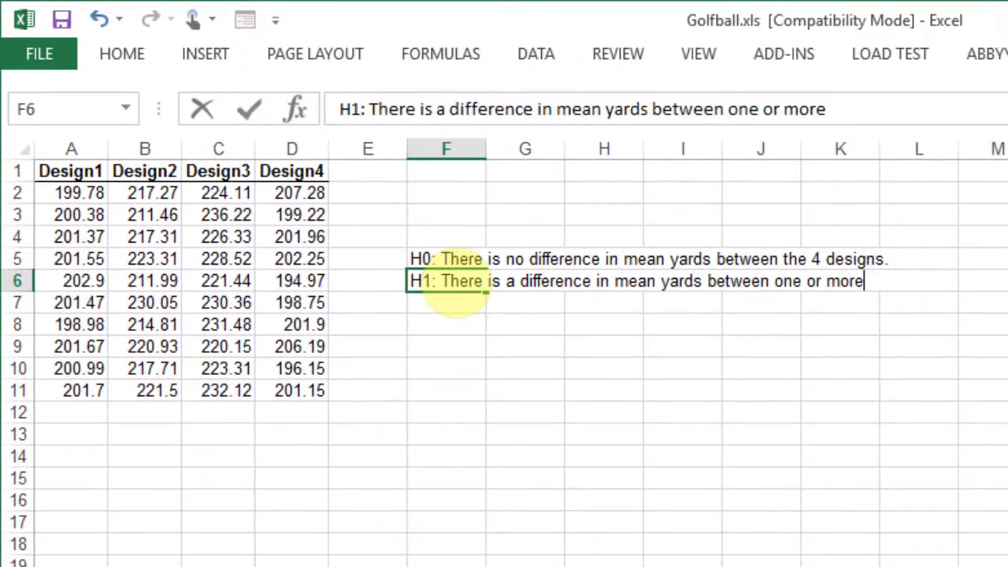
pyautogui.write('rs of dec')
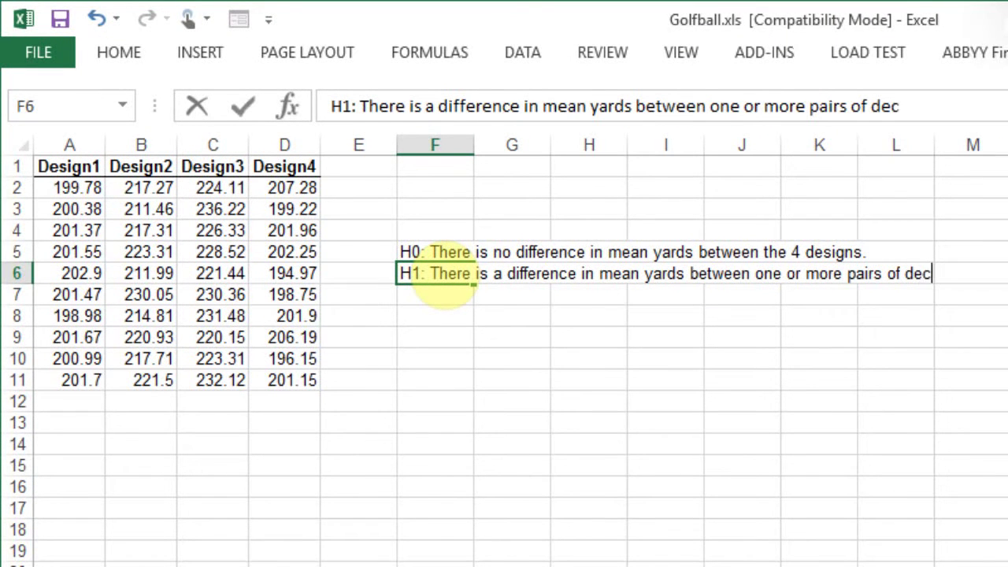
pyautogui.press('BackSpace')
pyautogui.write('signs')
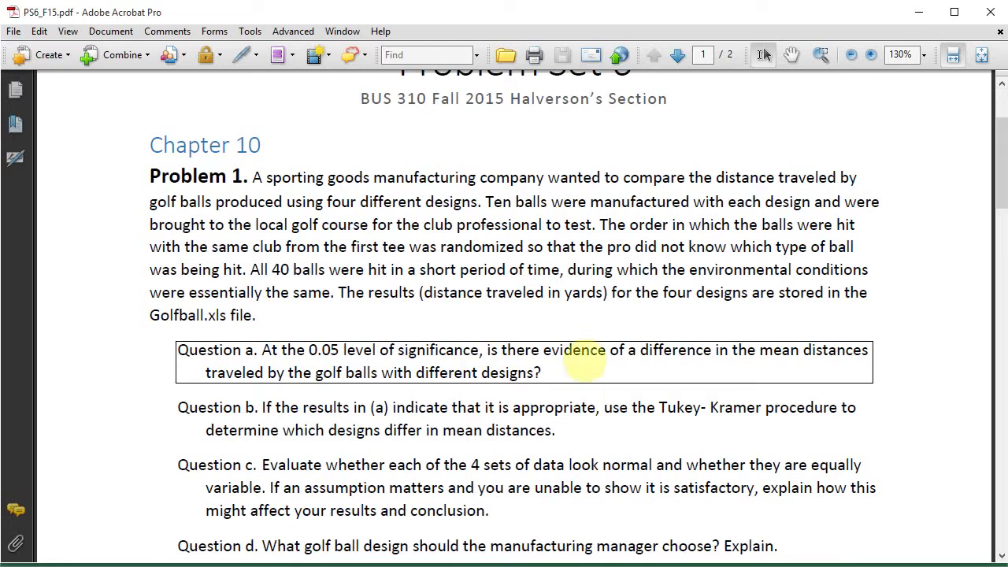
# Reread Question a and the other Problem 1 questions in the Acrobat PDF, and return to the Excel workbook
pyautogui.scroll(-1, 635, 397)
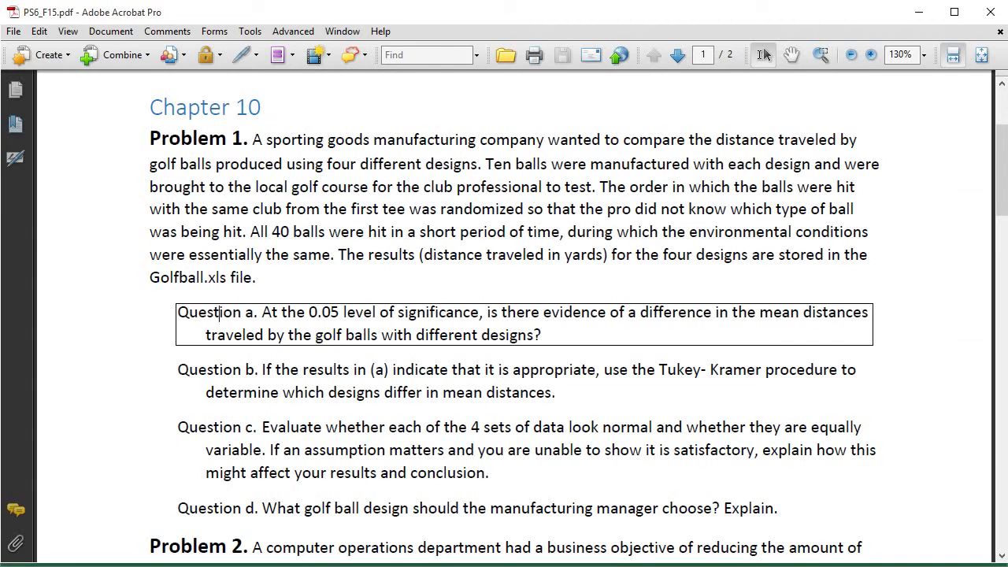
pyautogui.hotkey('alt', 'Tab')
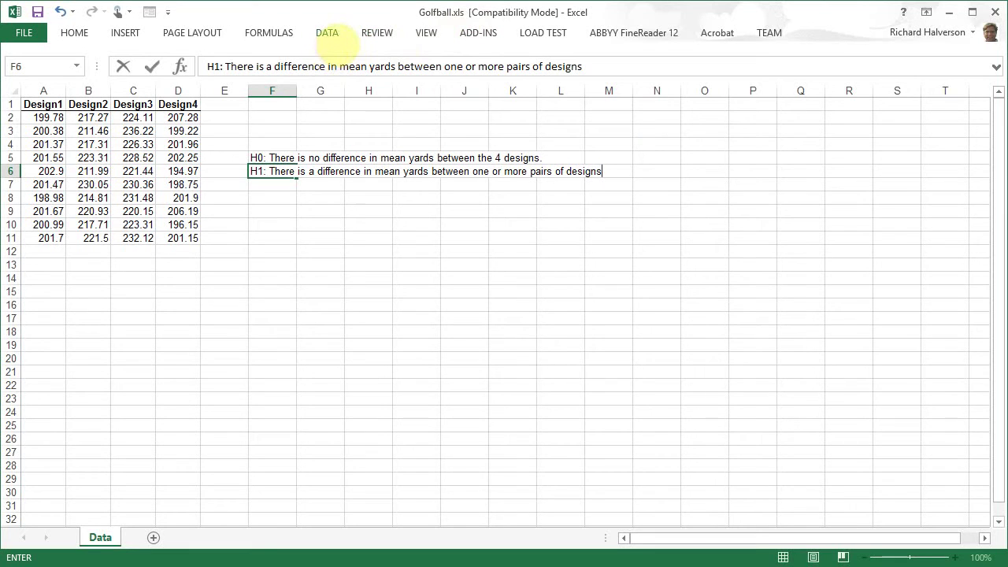
# Keep the Data commands permanently expanded above the worksheet so the analysis tools can be reached
pyautogui.click(329, 36)
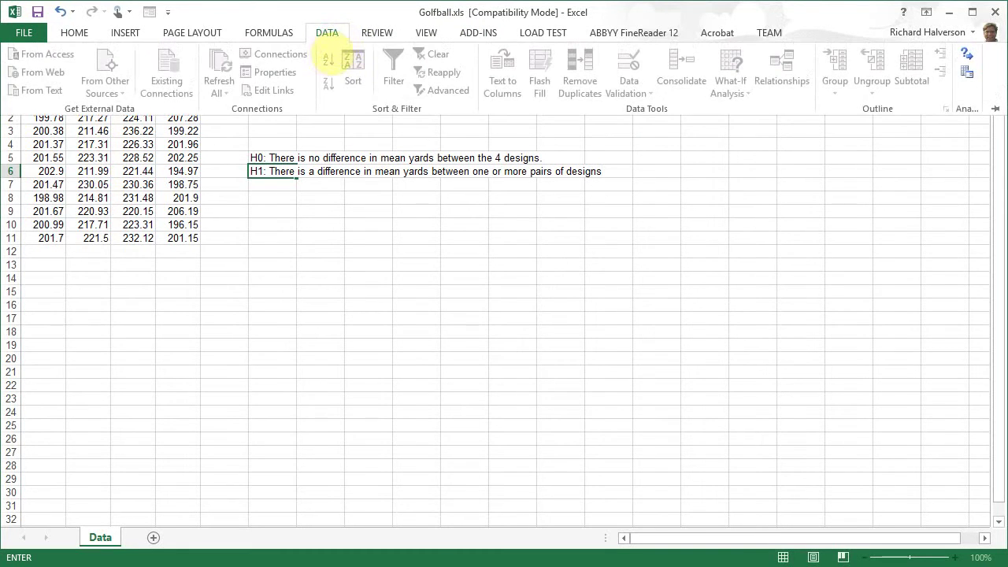
pyautogui.click(329, 35)
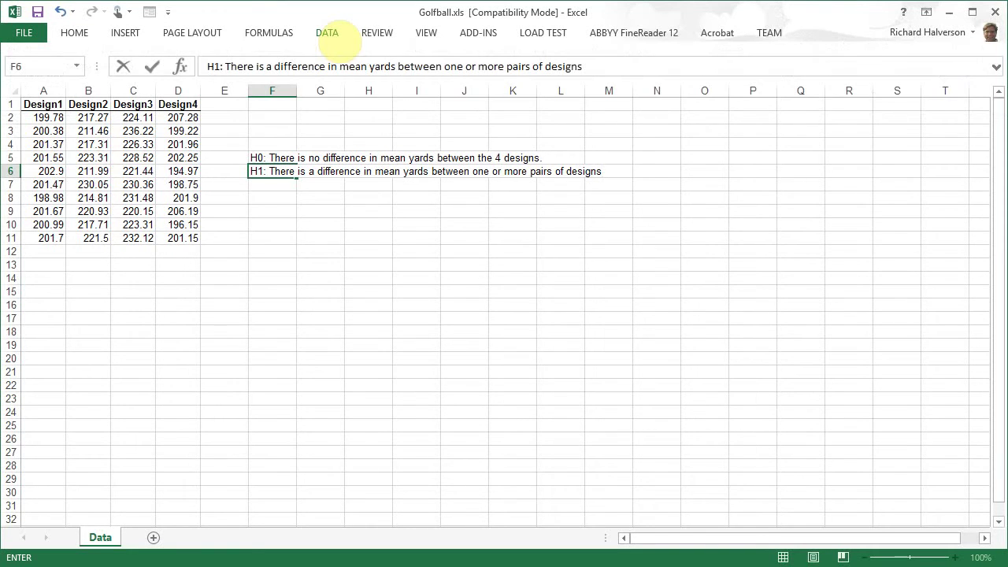
pyautogui.doubleClick(327, 32)
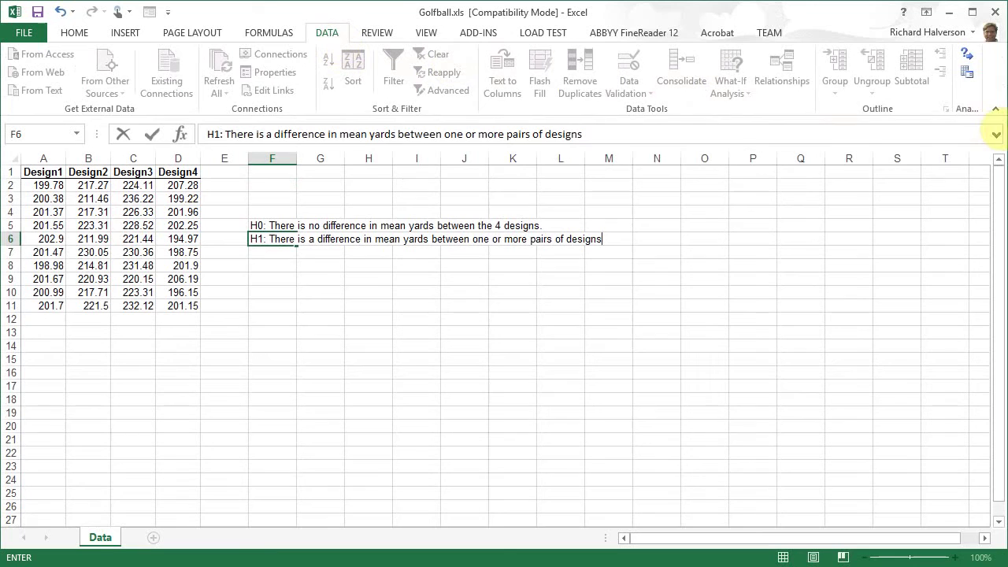
pyautogui.click(650, 537)
pyautogui.moveTo(650, 537); pyautogui.dragTo(831, 441)
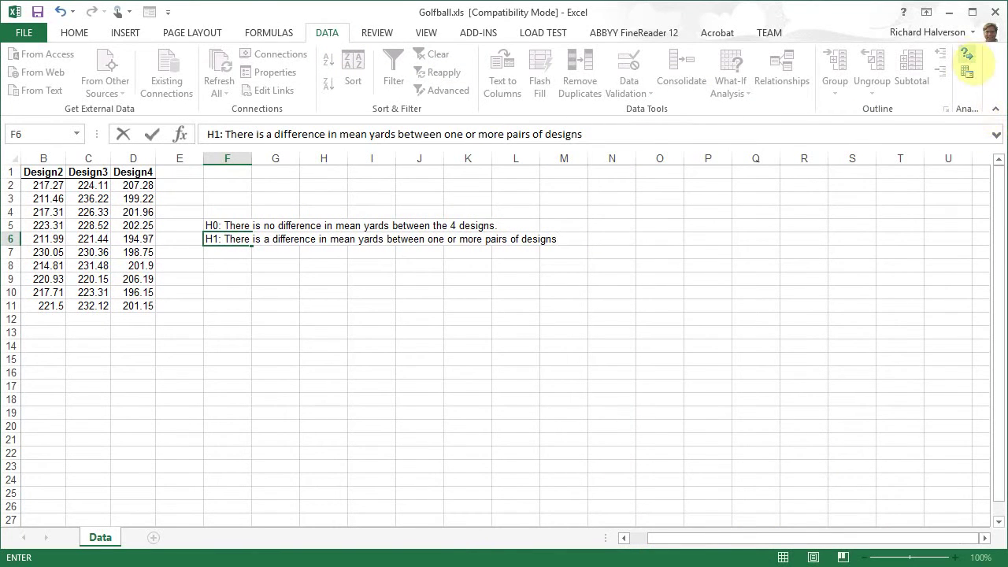
# Finish the alternative hypothesis entry in F6, and open and close the list of Data Analysis tools
pyautogui.click(968, 73)
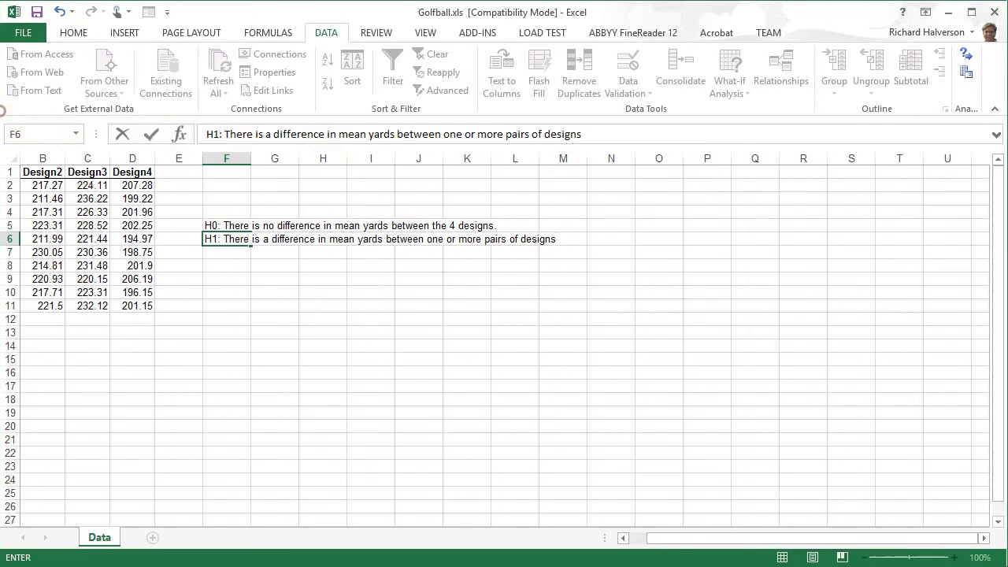
pyautogui.moveTo(2, 110); pyautogui.dragTo(0, 111)
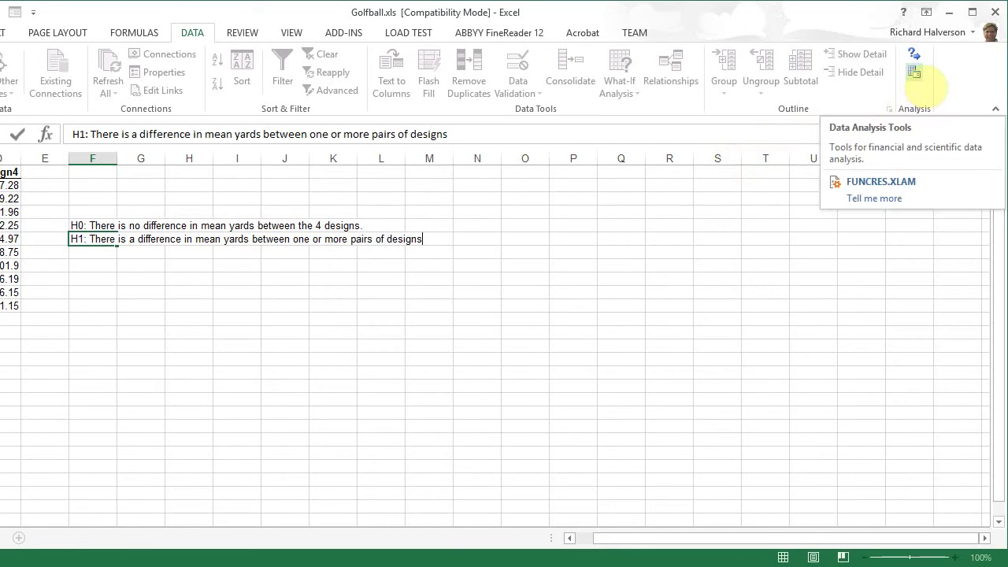
pyautogui.click(913, 71)
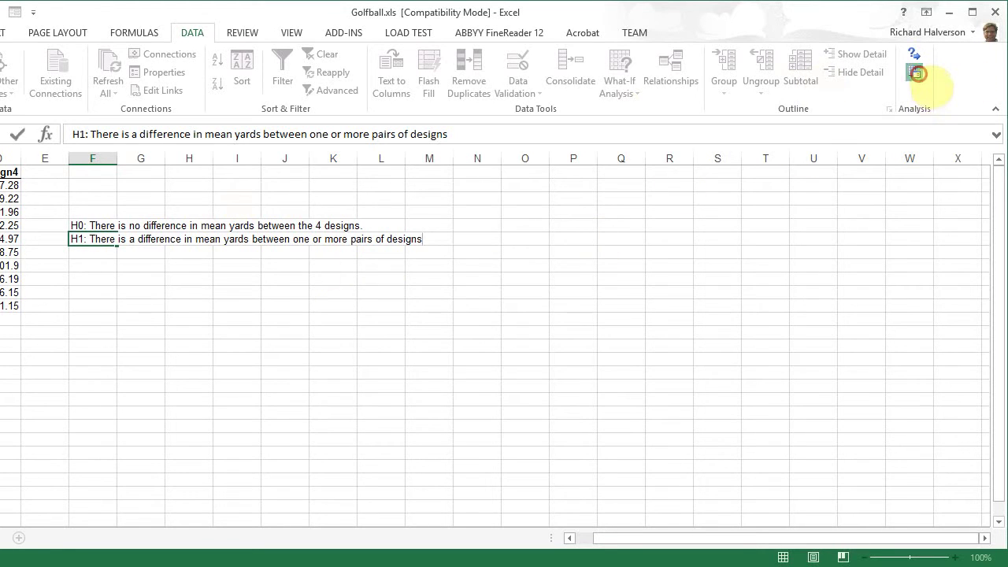
pyautogui.click(222, 307)
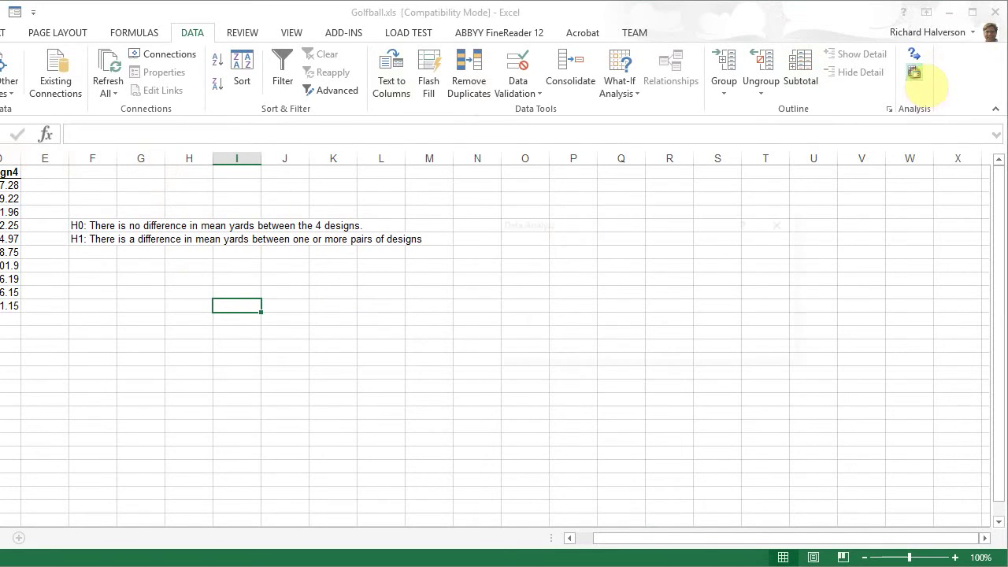
pyautogui.click(913, 73)
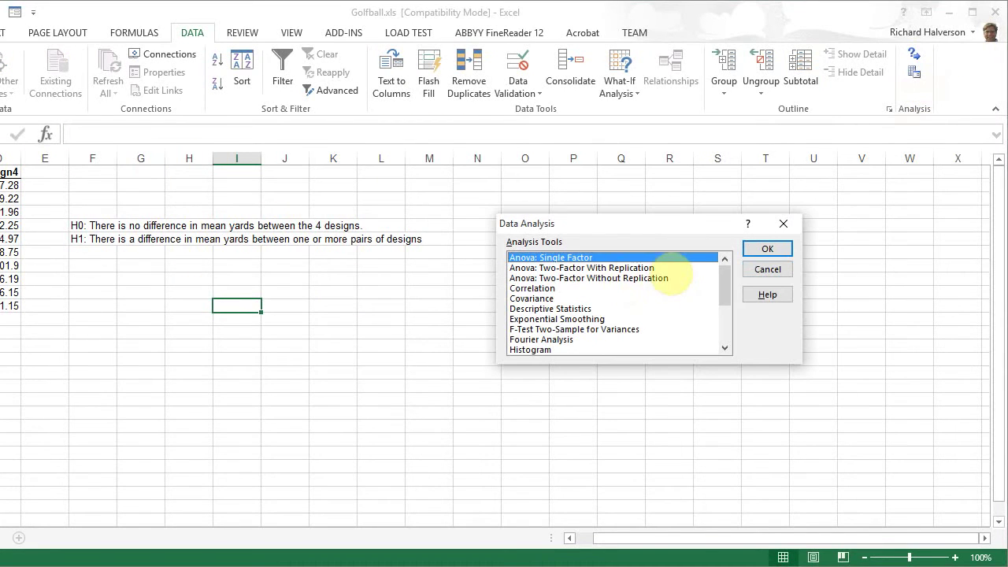
pyautogui.click(767, 269)
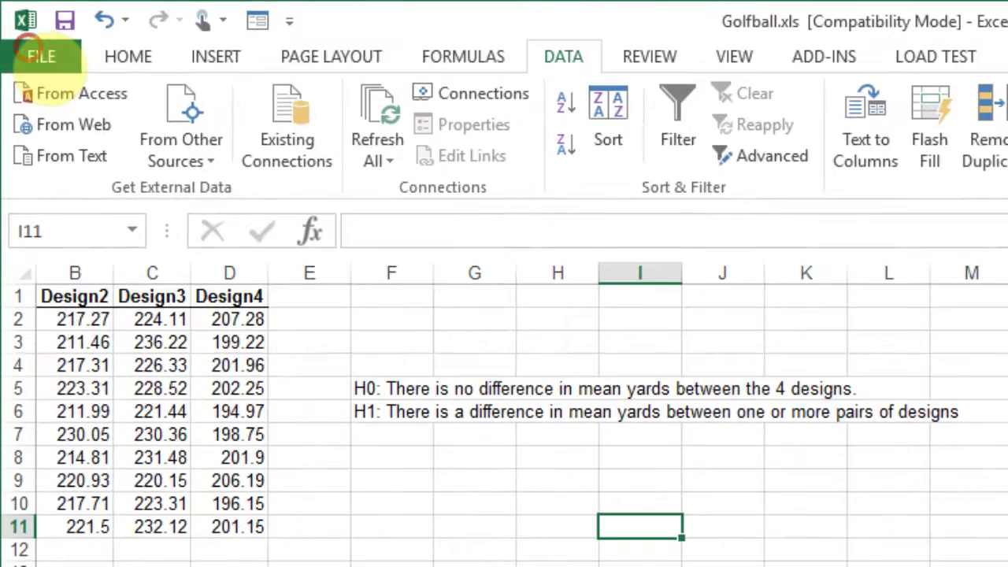
# Check in the list of available Excel Add-ins in Excel Options whether Analysis ToolPak is enabled
pyautogui.click(26, 35)
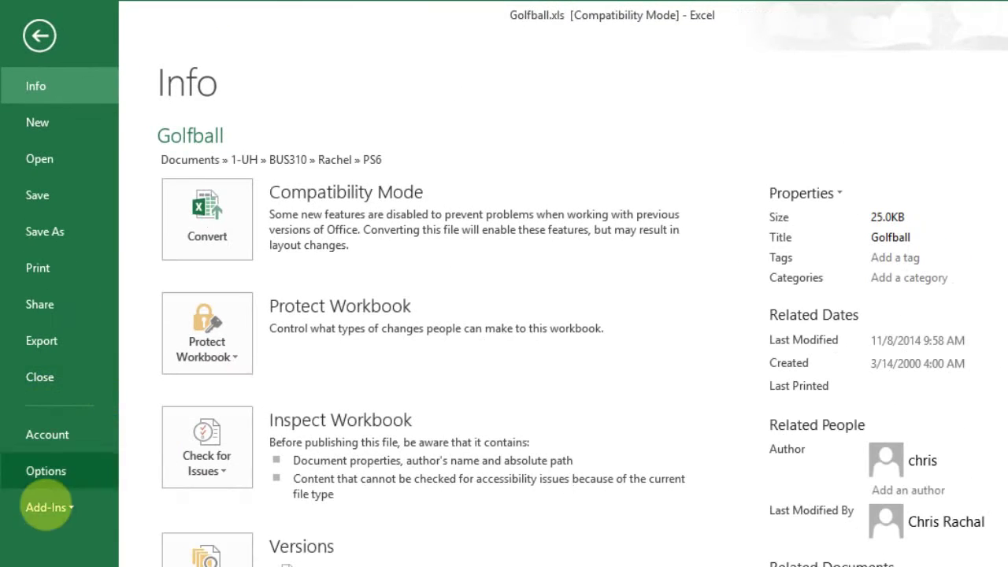
pyautogui.click(48, 510)
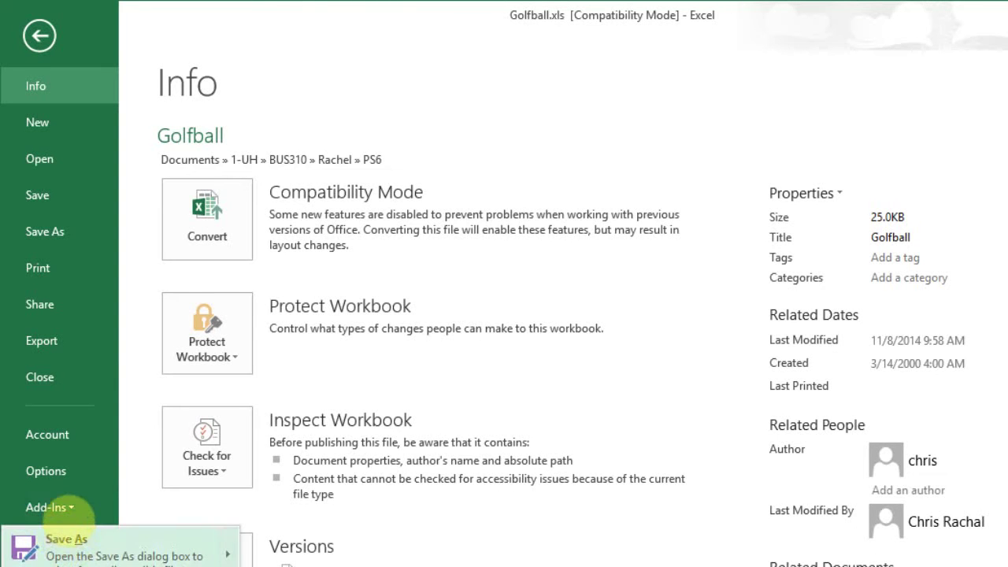
pyautogui.click(49, 470)
pyautogui.moveTo(404, 163); pyautogui.dragTo(668, 56)
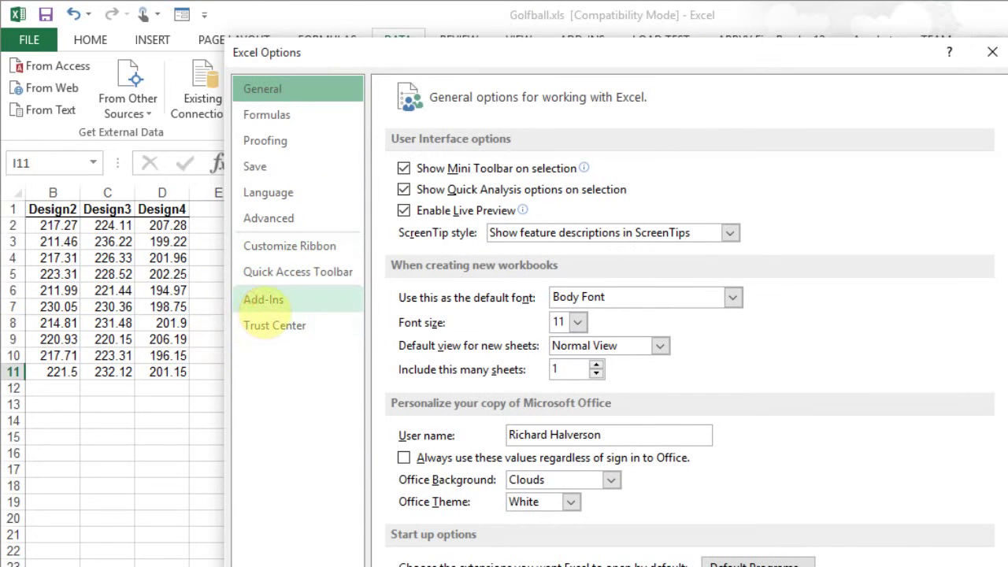
pyautogui.click(252, 299)
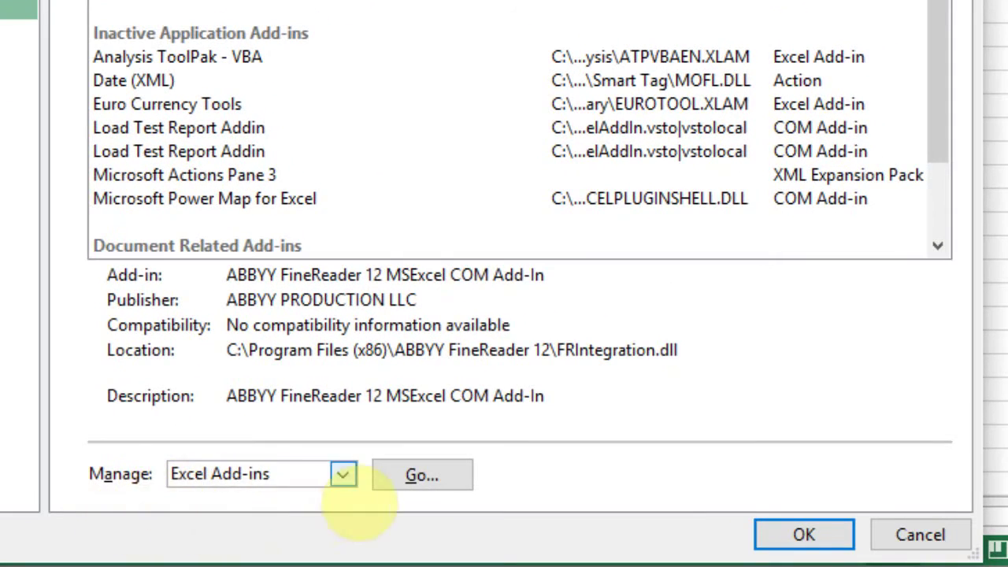
pyautogui.click(344, 474)
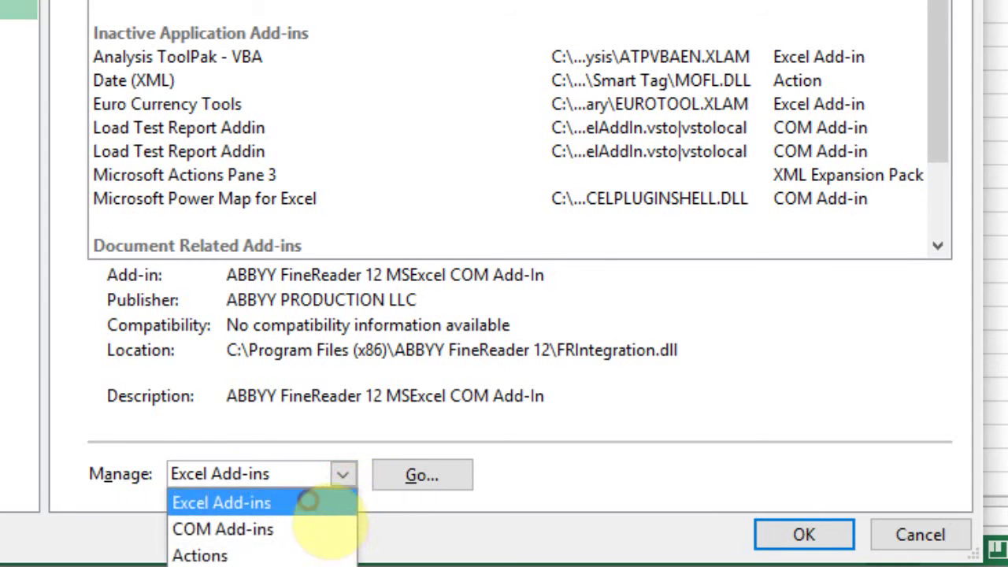
pyautogui.click(330, 503)
pyautogui.click(453, 477)
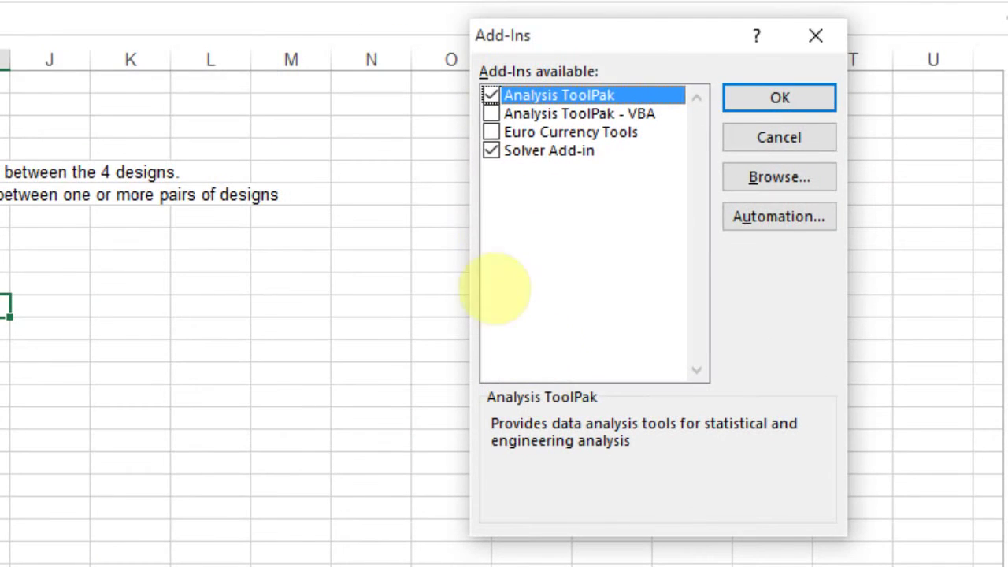
pyautogui.moveTo(610, 34); pyautogui.dragTo(465, 1)
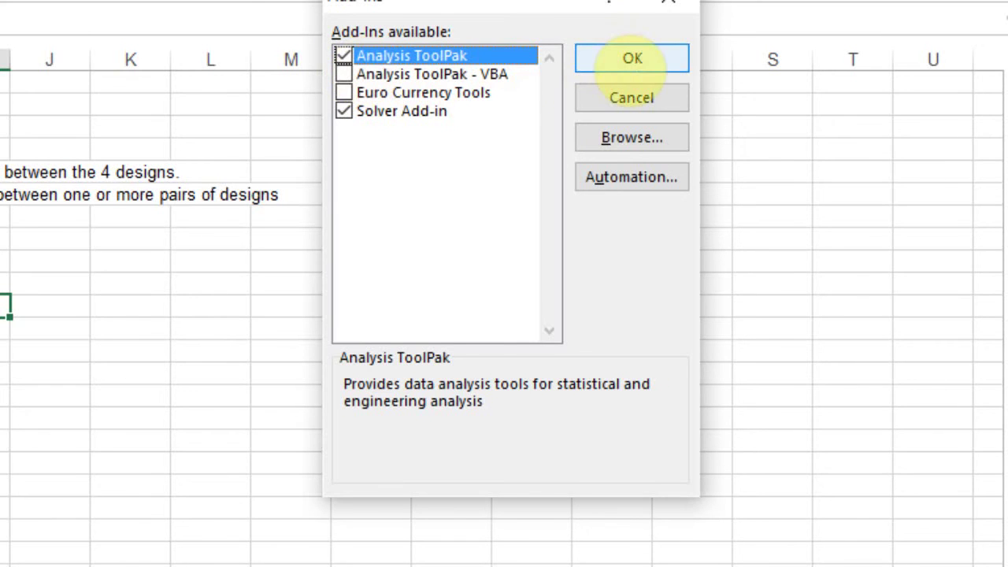
pyautogui.click(622, 63)
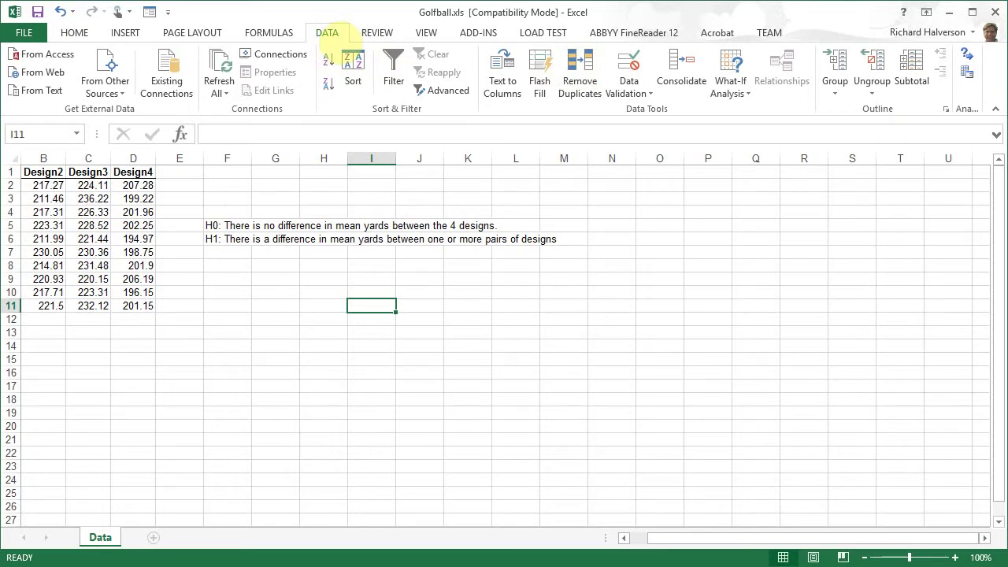
# Start an Anova: Single Factor analysis and set its input range to A1:D11, covering all four designs
pyautogui.click(372, 30)
pyautogui.click(331, 31)
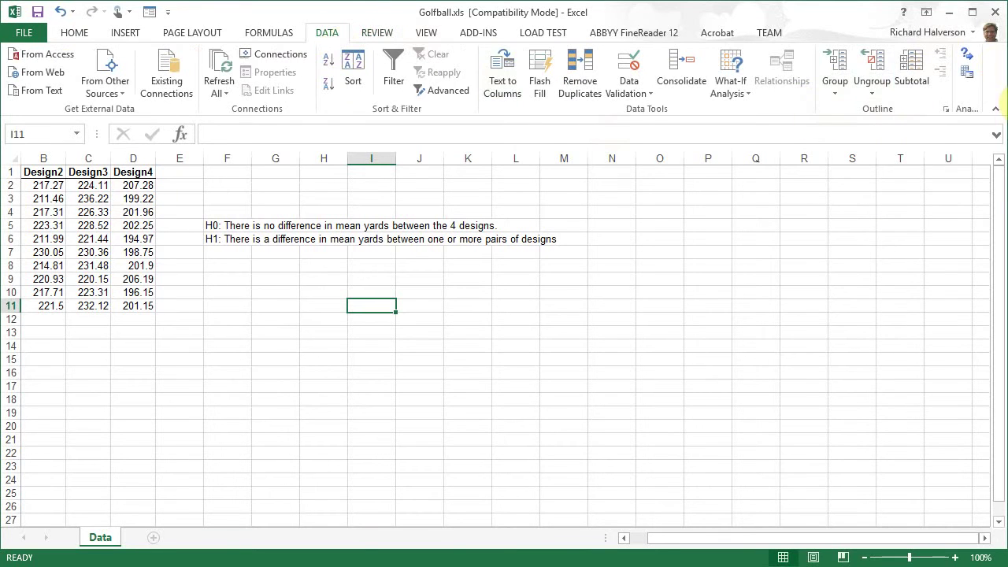
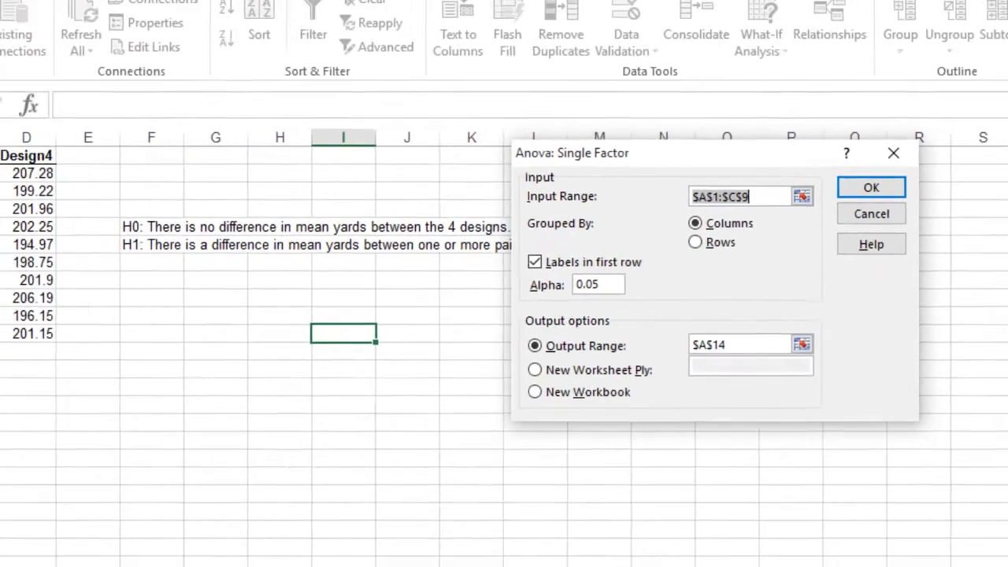
pyautogui.click(35, 175)
pyautogui.moveTo(35, 175); pyautogui.dragTo(180, 325)
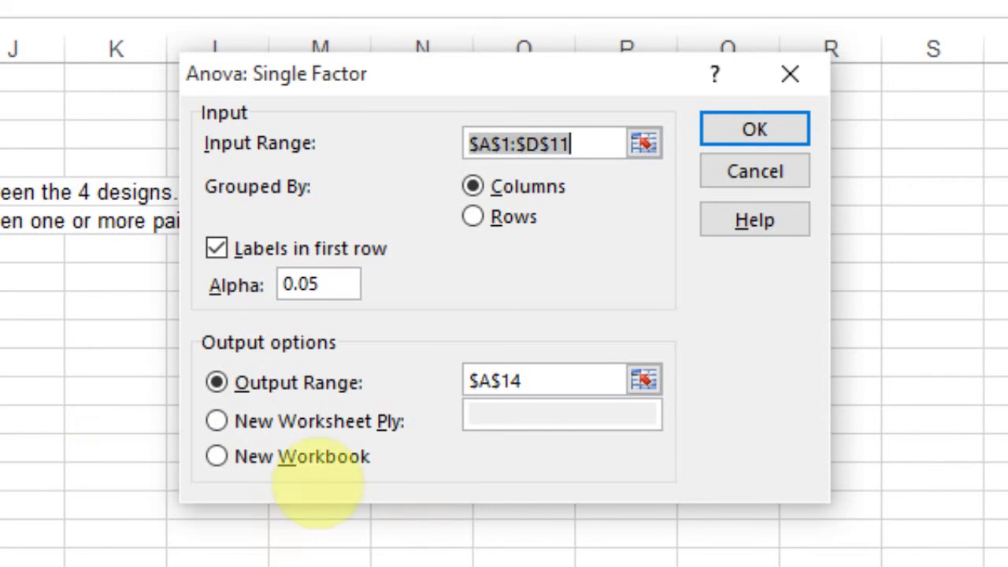
# Set the Anova output range to F13 on the current sheet and run the analysis
pyautogui.click(216, 381)
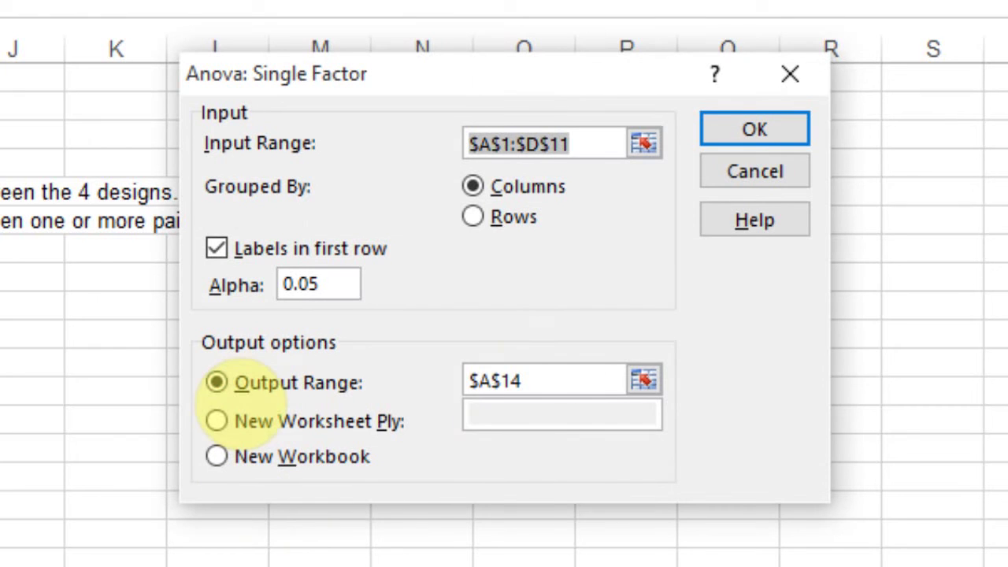
pyautogui.click(535, 375)
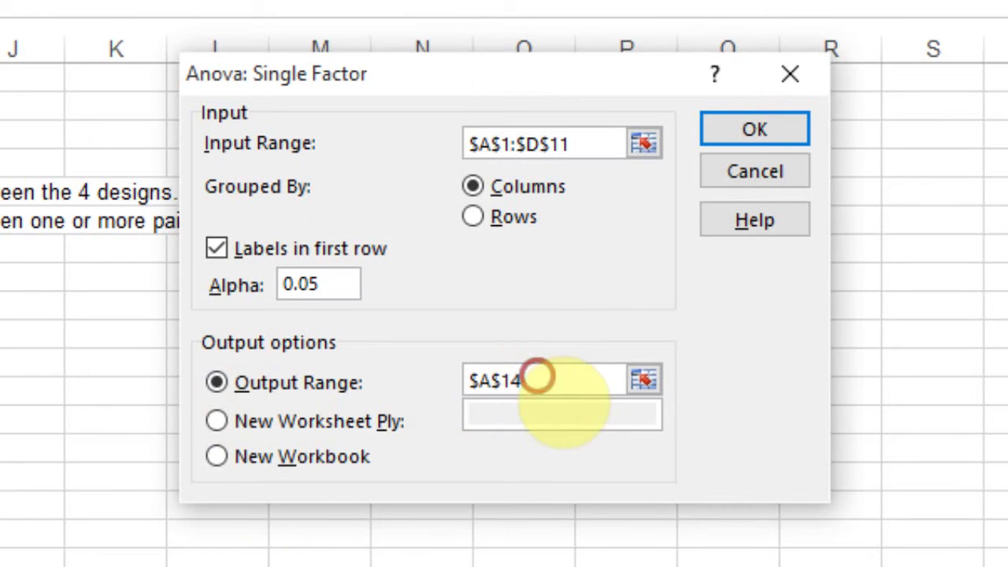
pyautogui.moveTo(540, 375); pyautogui.dragTo(428, 386)
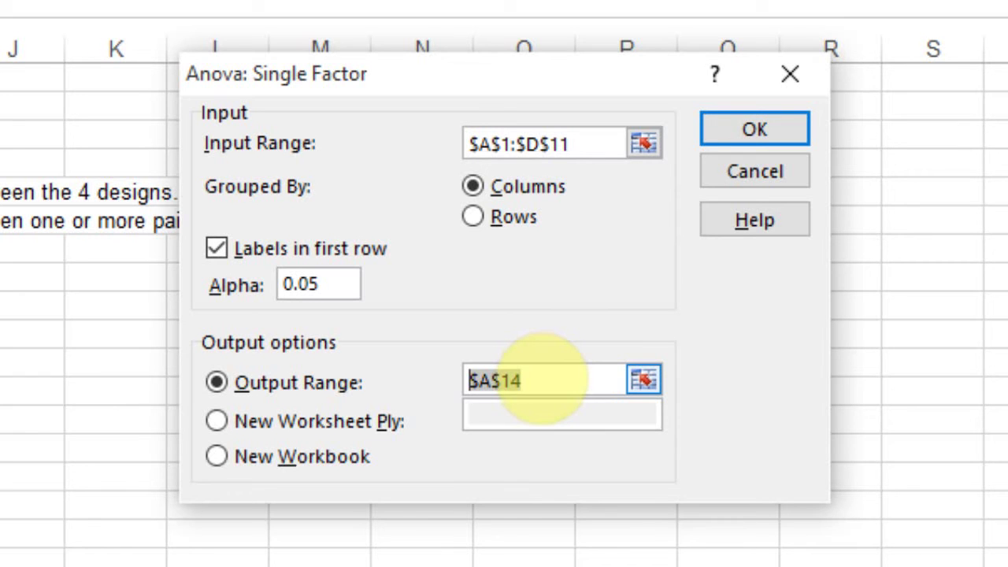
pyautogui.press('BackSpace')
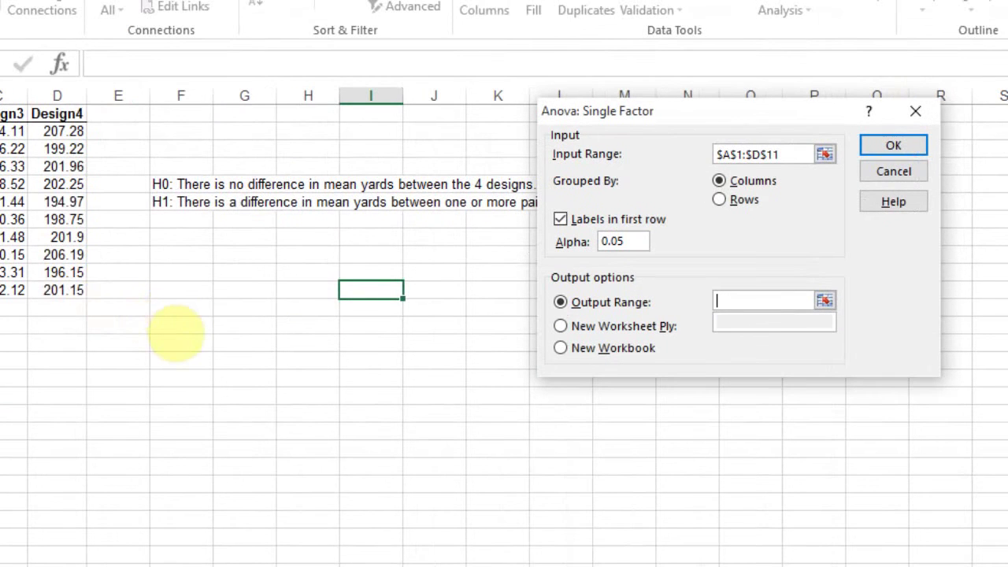
pyautogui.click(174, 326)
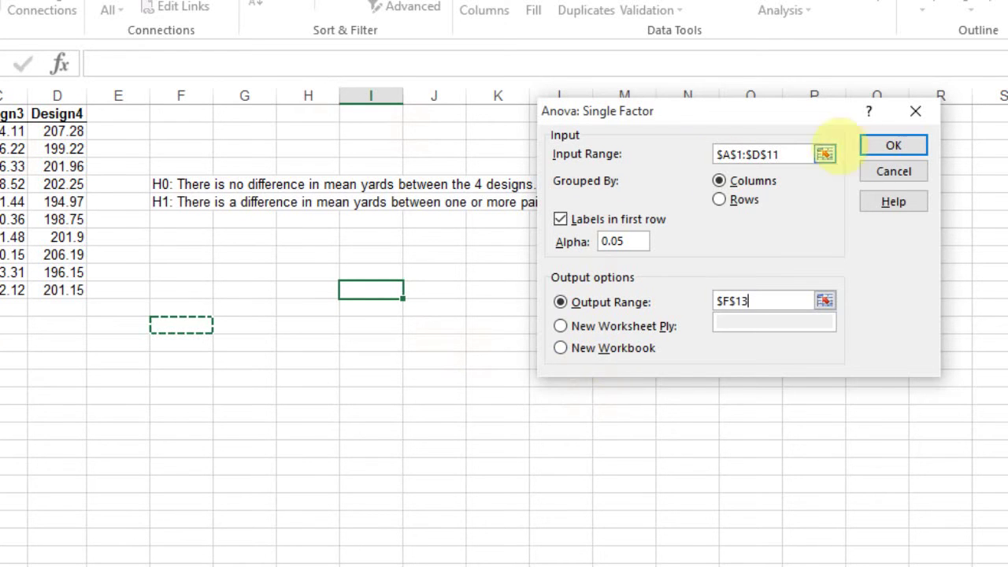
pyautogui.click(893, 145)
# Widen column F just enough to show the Anova output's row labels in full
pyautogui.scroll(-2, 687, 344)
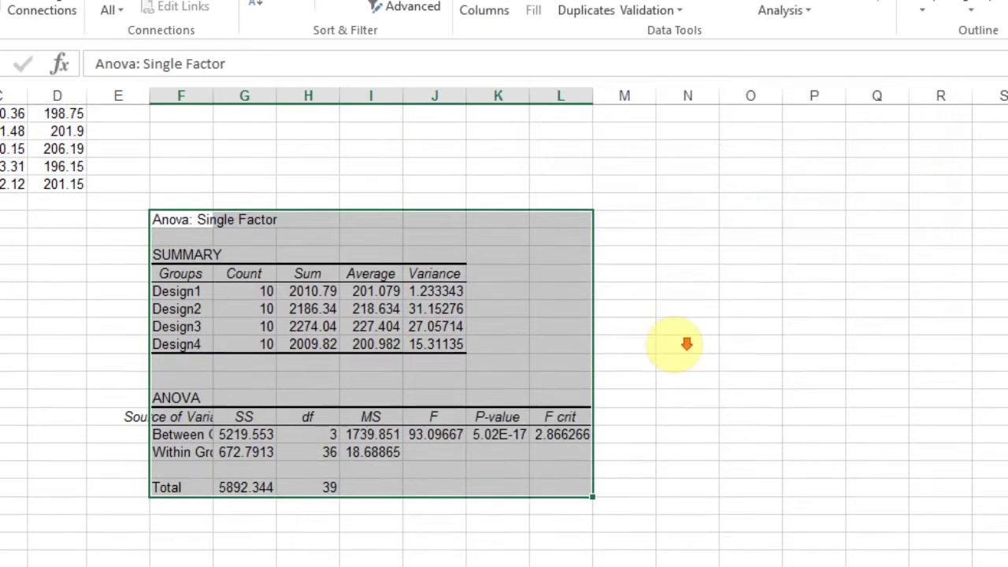
pyautogui.scroll(-1, 687, 343)
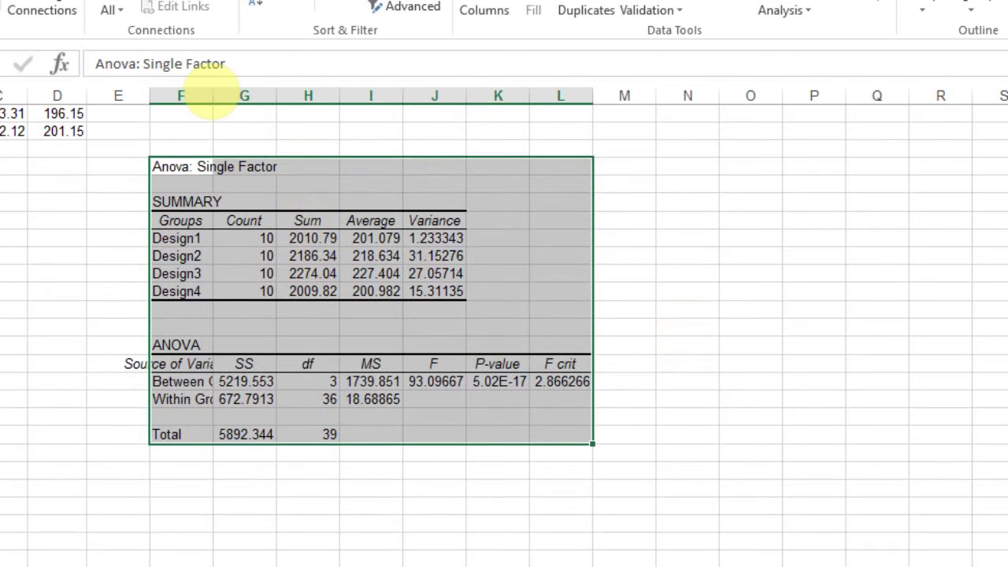
pyautogui.doubleClick(213, 95)
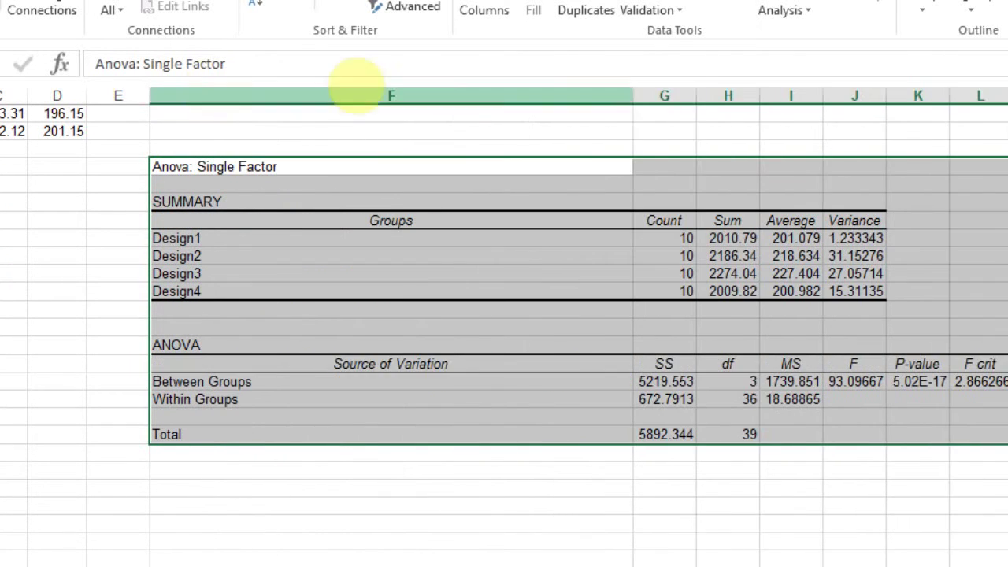
pyautogui.moveTo(635, 96); pyautogui.dragTo(282, 140)
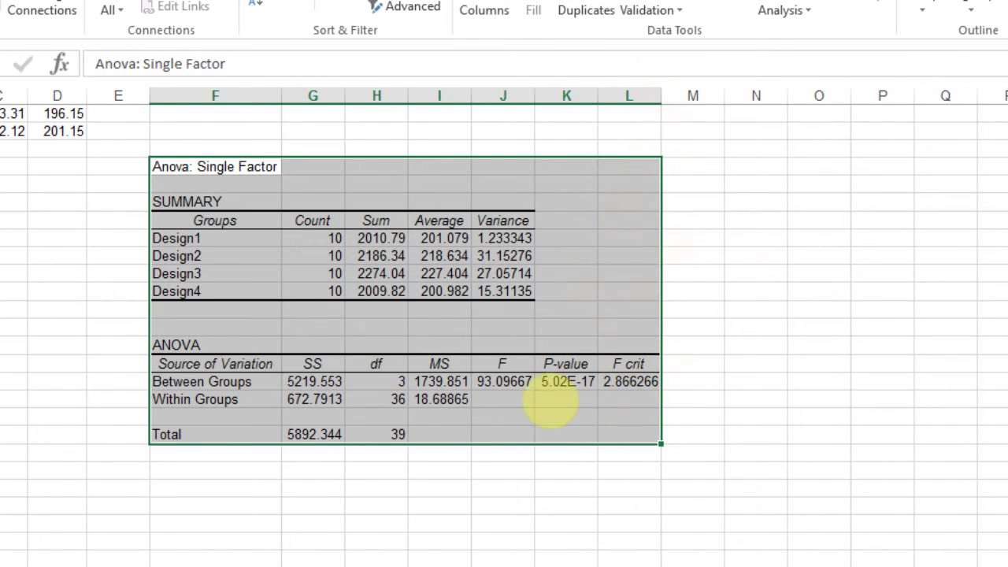
pyautogui.click(559, 401)
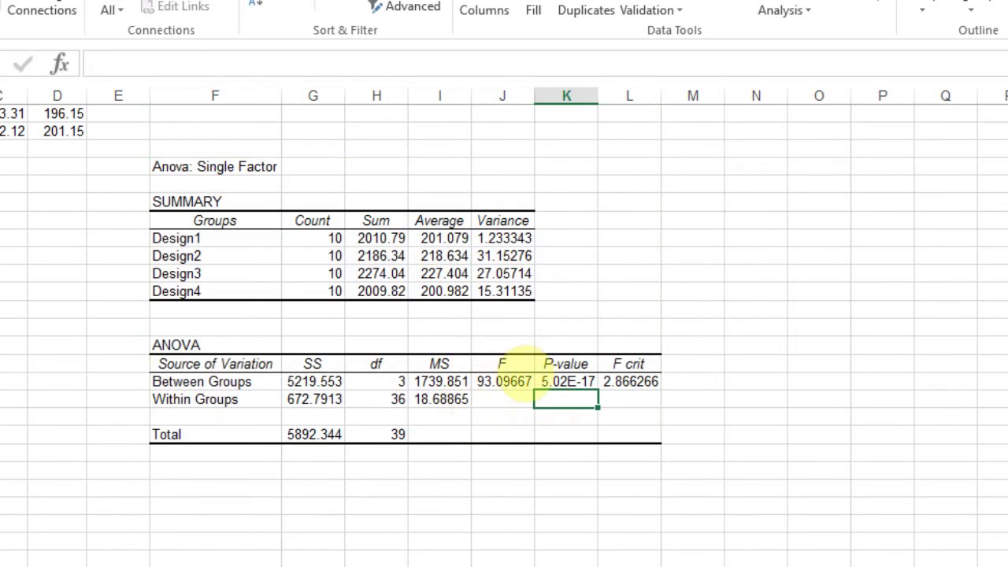
# Reread the hypotheses in F5 and F6 and compare them with the Anova output
pyautogui.scroll(3, 481, 286)
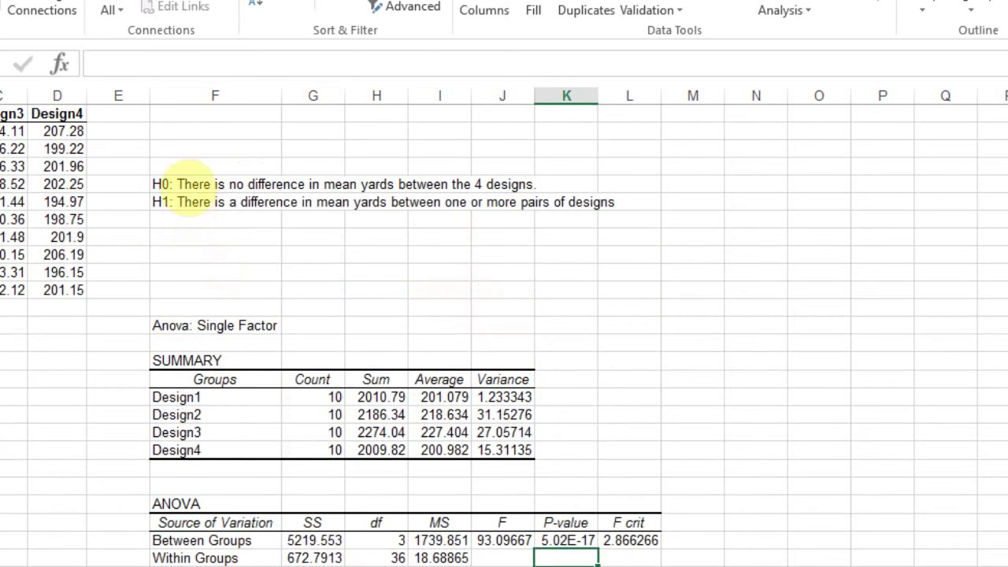
pyautogui.click(181, 183)
pyautogui.hotkey('ctrl', 'shift', 'Up')
pyautogui.click(695, 266)
pyautogui.scroll(-3, 559, 275)
pyautogui.scroll(1, 665, 256)
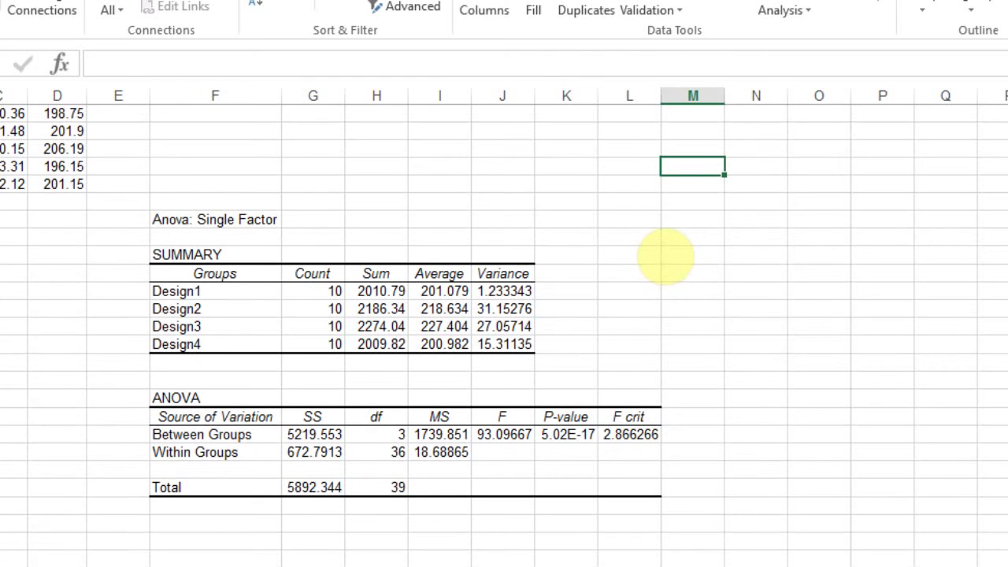
# Widen column K and format the P-value in K25 as Number with 22 decimal places
pyautogui.click(578, 438)
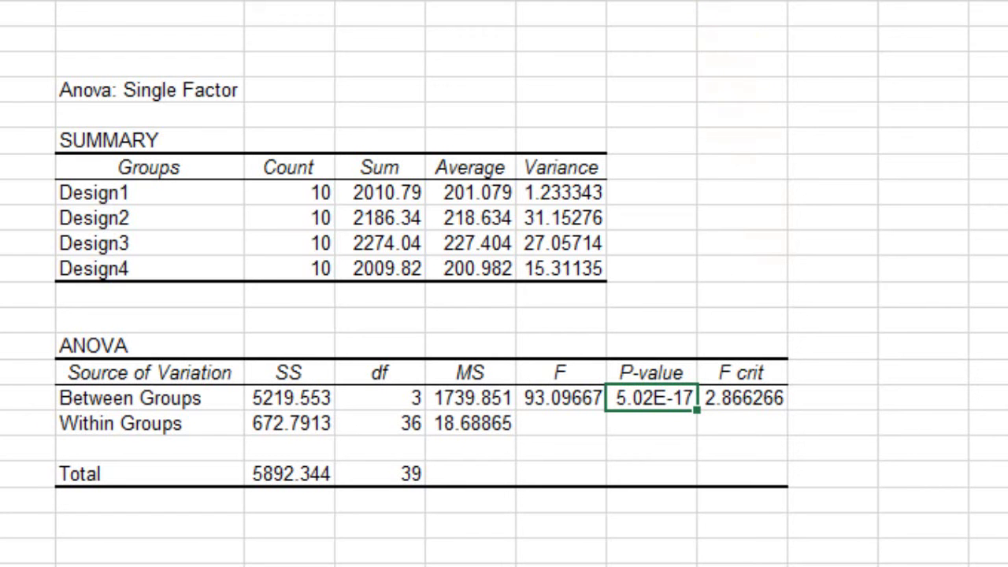
pyautogui.moveTo(697, 0); pyautogui.dragTo(892, 0)
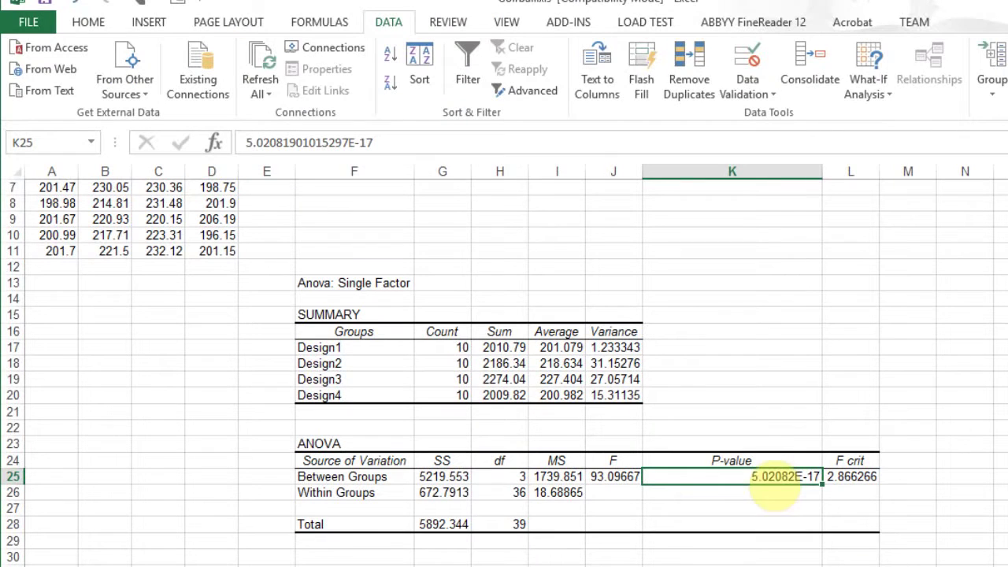
pyautogui.click(86, 20)
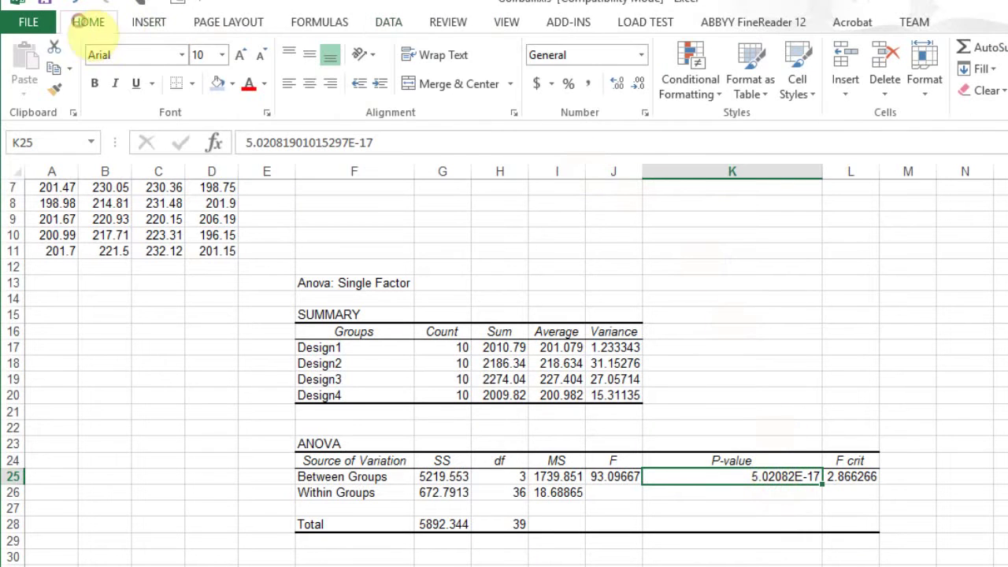
pyautogui.click(641, 54)
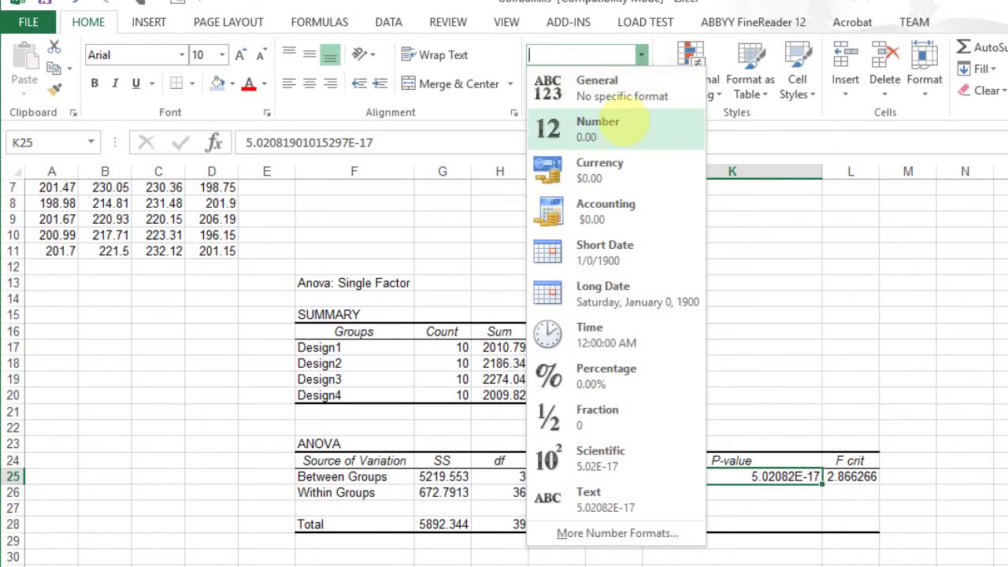
pyautogui.click(610, 86)
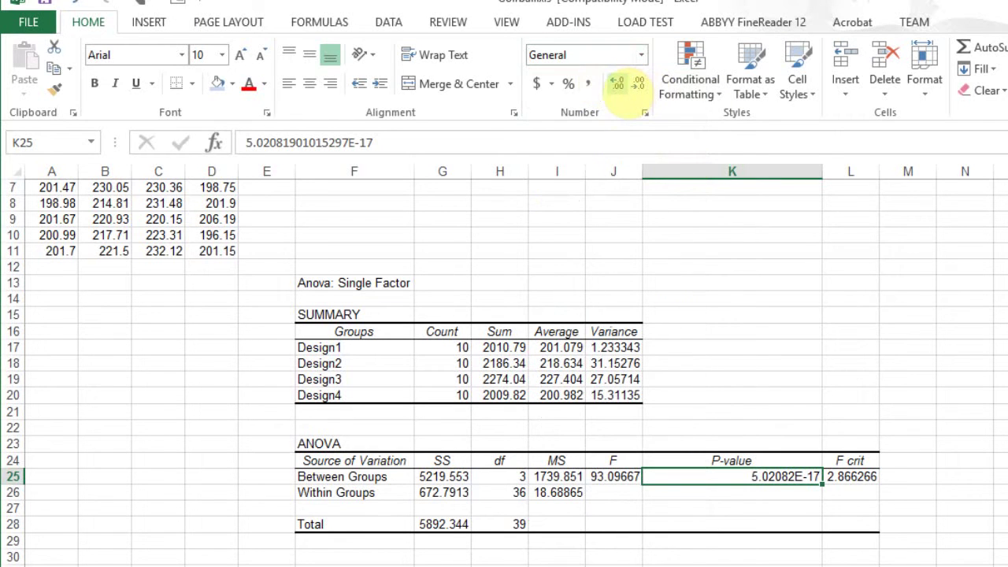
pyautogui.click(612, 80)
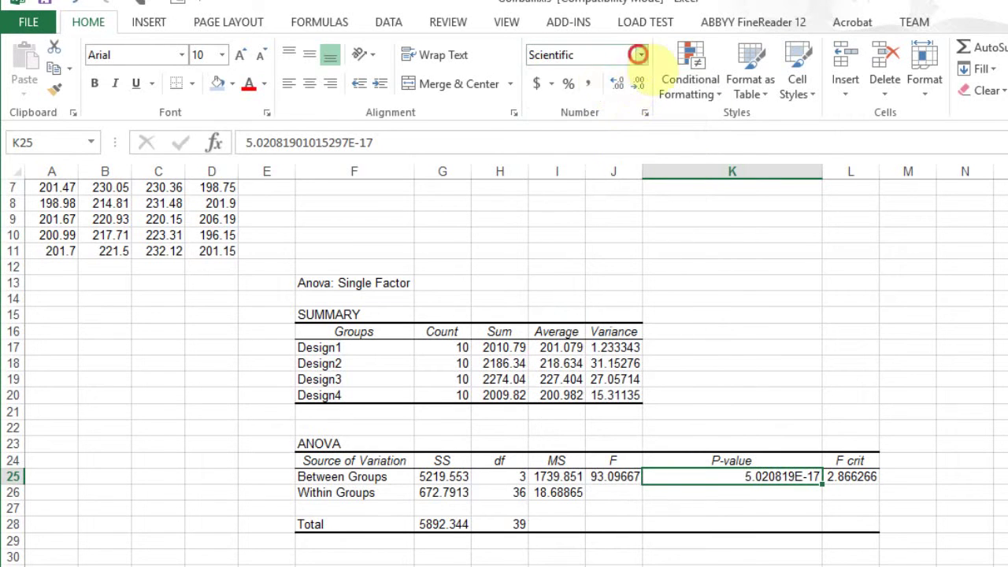
pyautogui.click(640, 55)
pyautogui.click(598, 132)
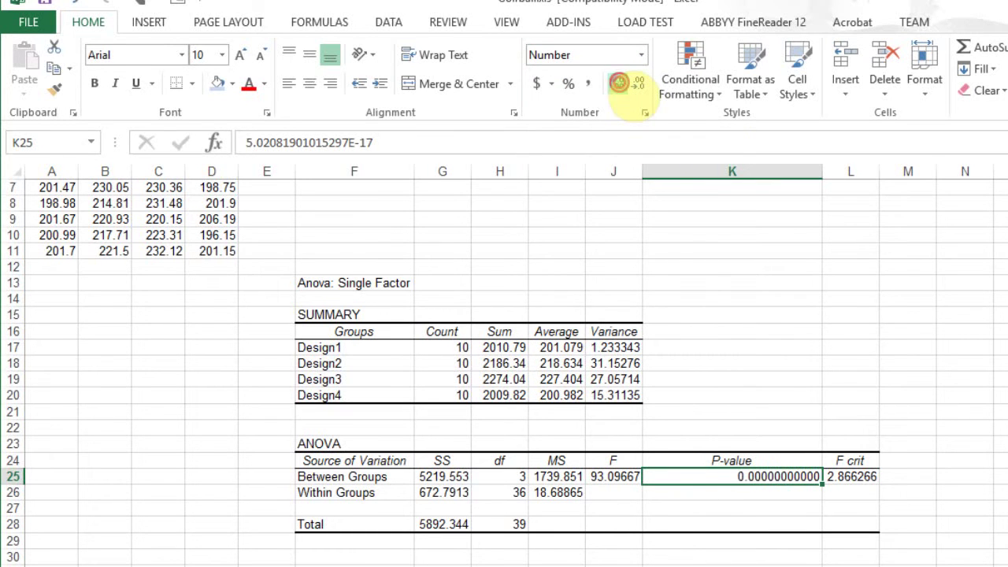
pyautogui.click(618, 82)
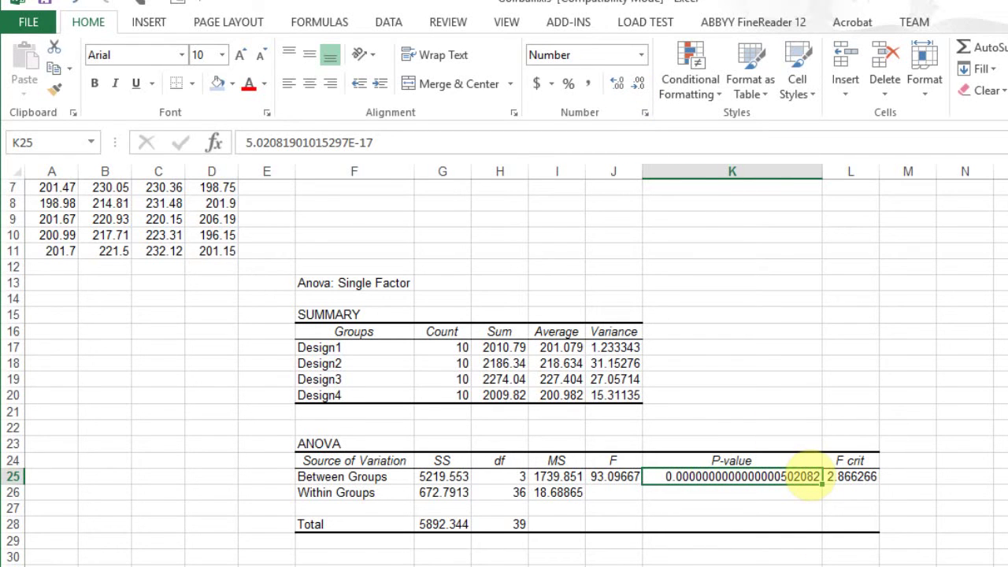
# Check the alternative hypothesis in F6 against the ANOVA P-value
pyautogui.scroll(2, 811, 471)
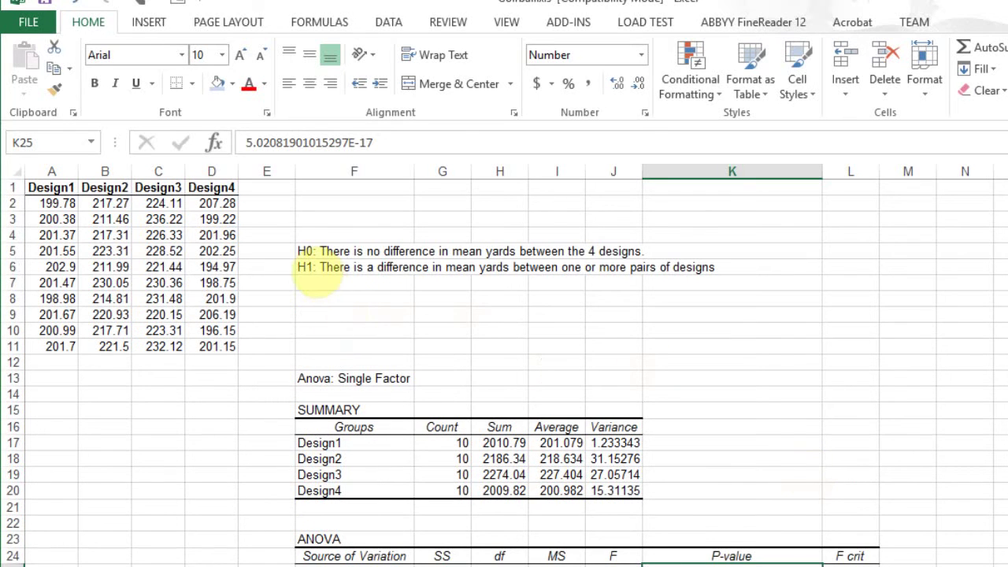
pyautogui.click(318, 271)
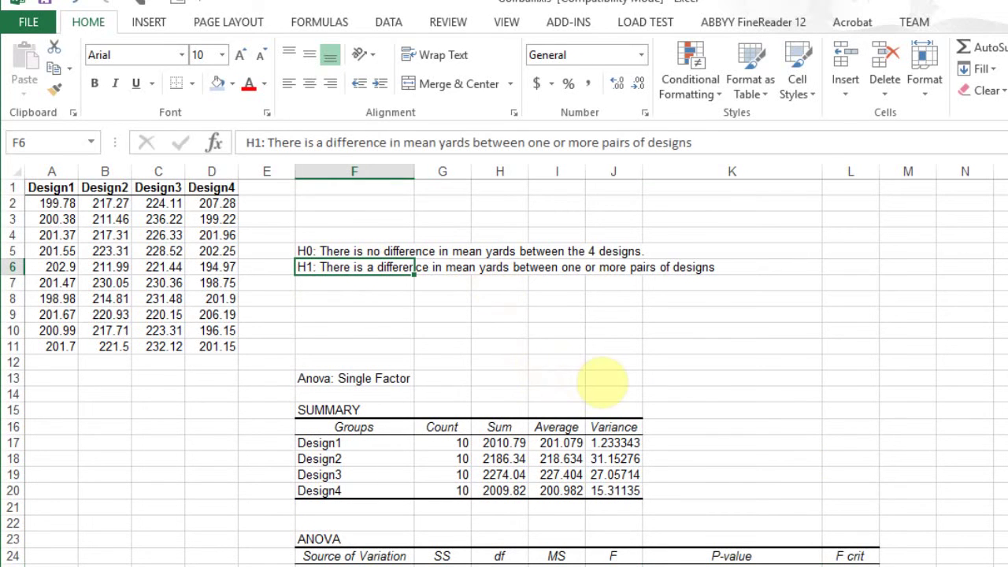
pyautogui.scroll(-2, 945, 484)
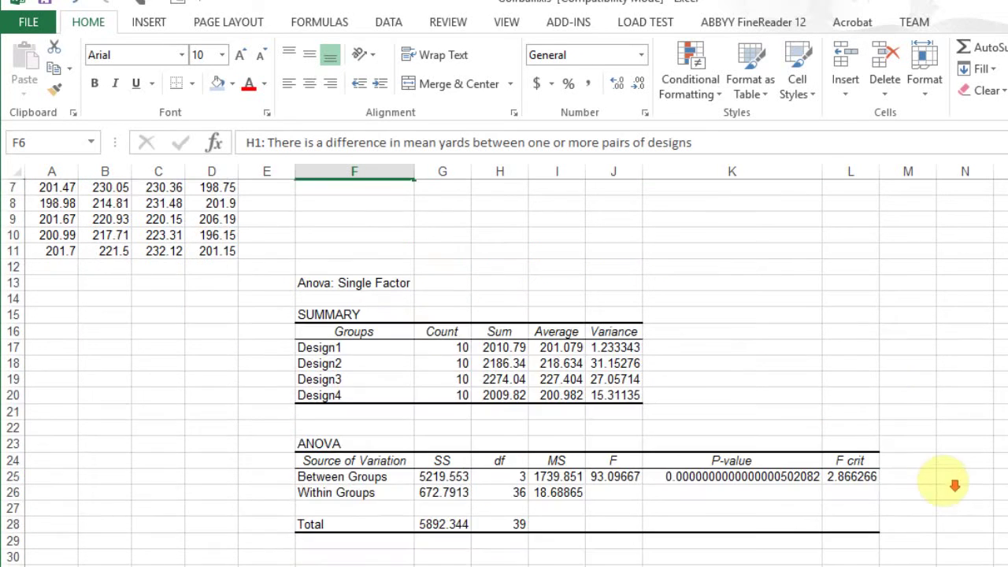
# Set the P-value in K25 to Scientific format and narrow column K to fit the shorter number
pyautogui.click(722, 476)
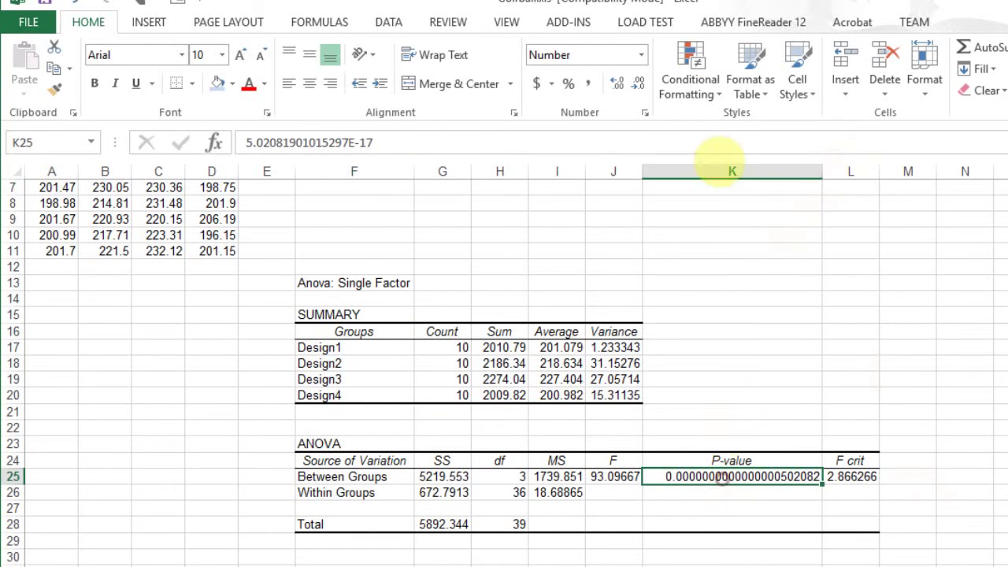
pyautogui.click(640, 54)
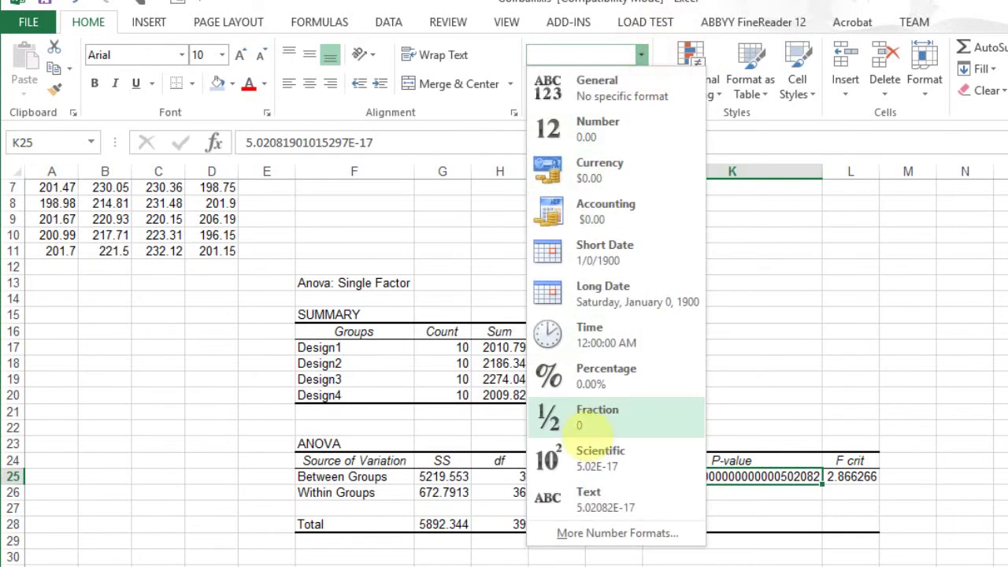
pyautogui.click(622, 453)
pyautogui.moveTo(821, 173); pyautogui.dragTo(730, 174)
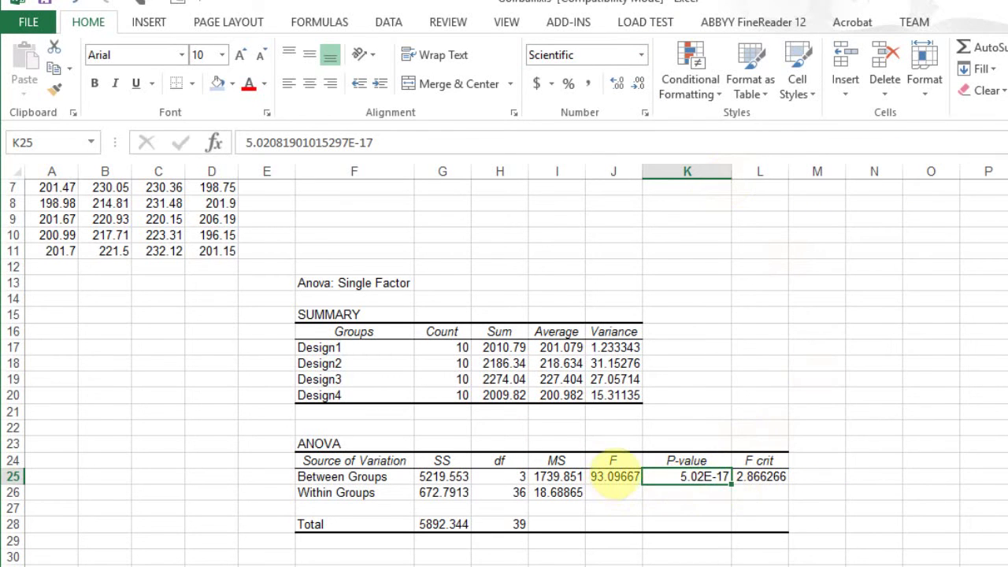
# Compare the F statistic with F crit and examine the between-groups and within-groups degrees of freedom
pyautogui.click(614, 476)
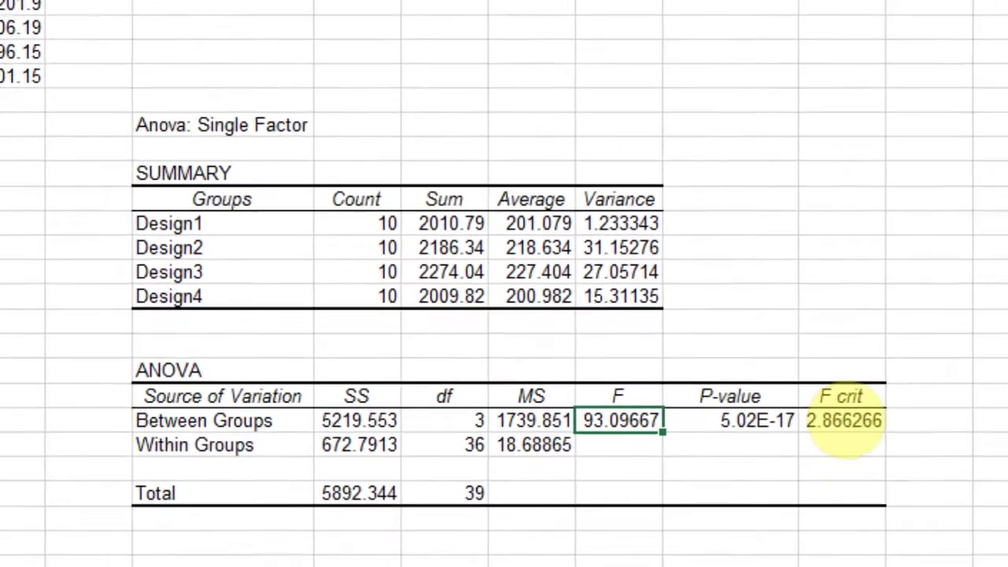
pyautogui.click(843, 421)
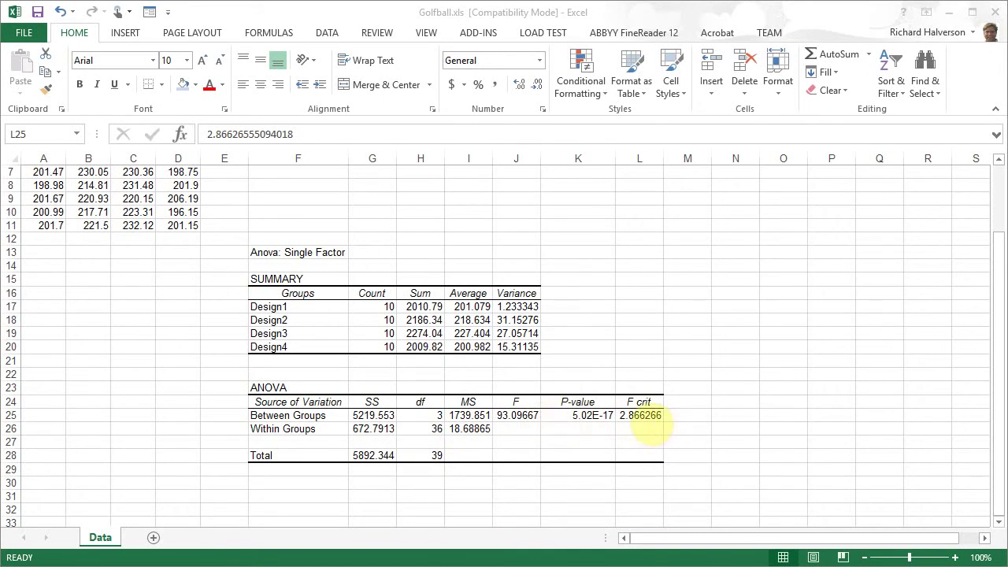
pyautogui.click(644, 419)
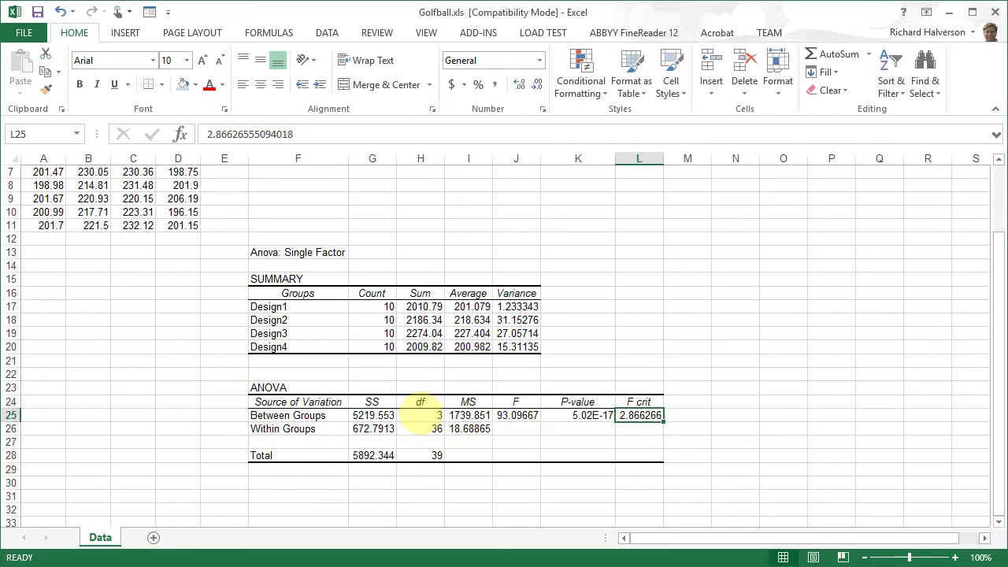
pyautogui.click(434, 416)
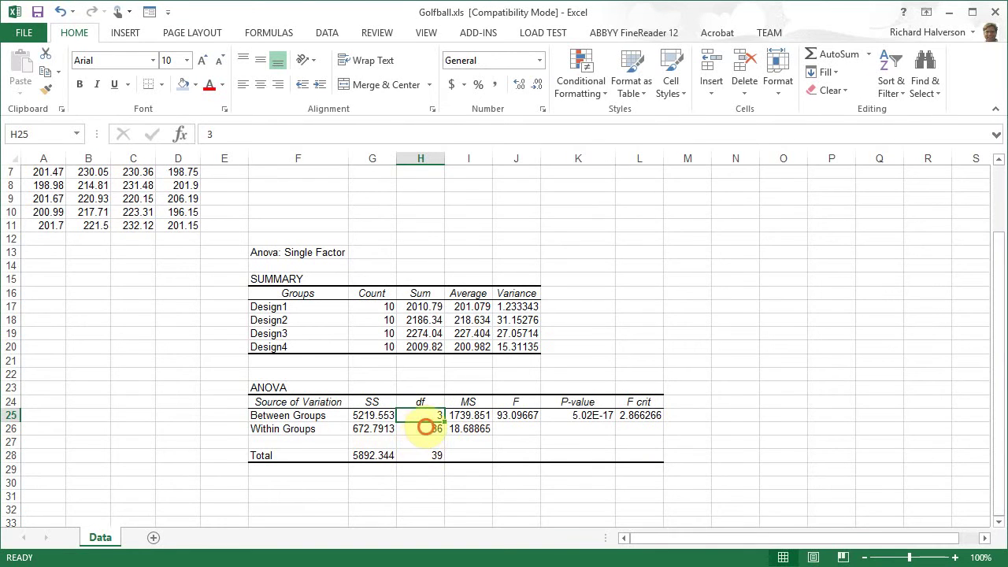
pyautogui.click(430, 429)
pyautogui.click(437, 415)
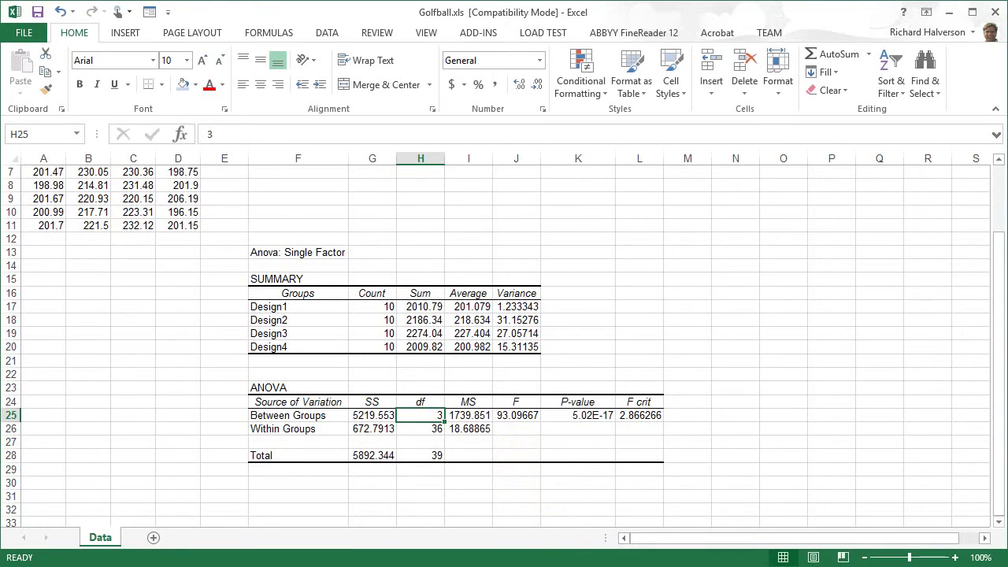
# Switch to the CourseSmart textbook and compare the degrees-of-freedom formulas in Table 10.7 with the df column of the Excel ANOVA output
pyautogui.hotkey('alt', 'Tab')
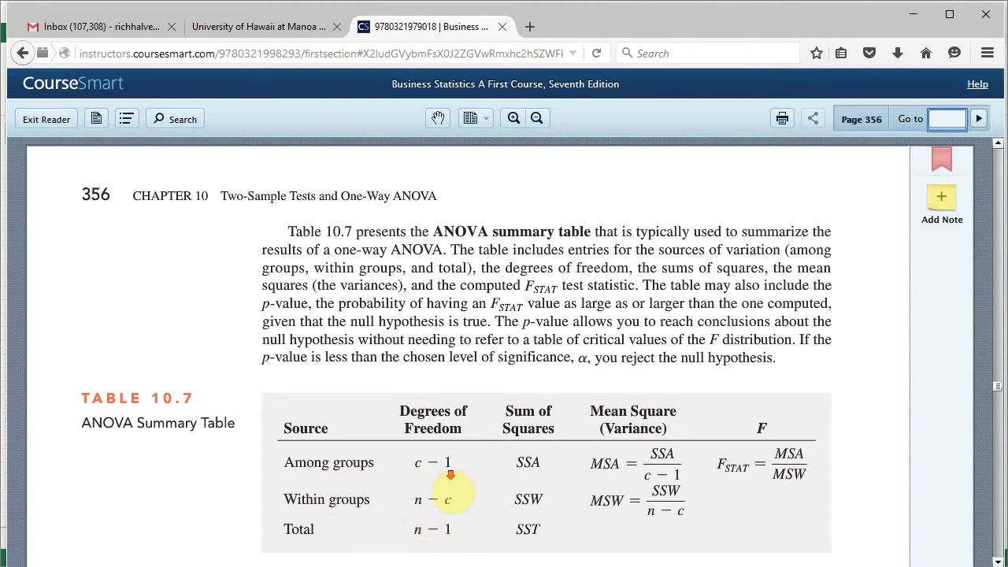
pyautogui.scroll(-2, 451, 474)
pyautogui.scroll(1, 451, 475)
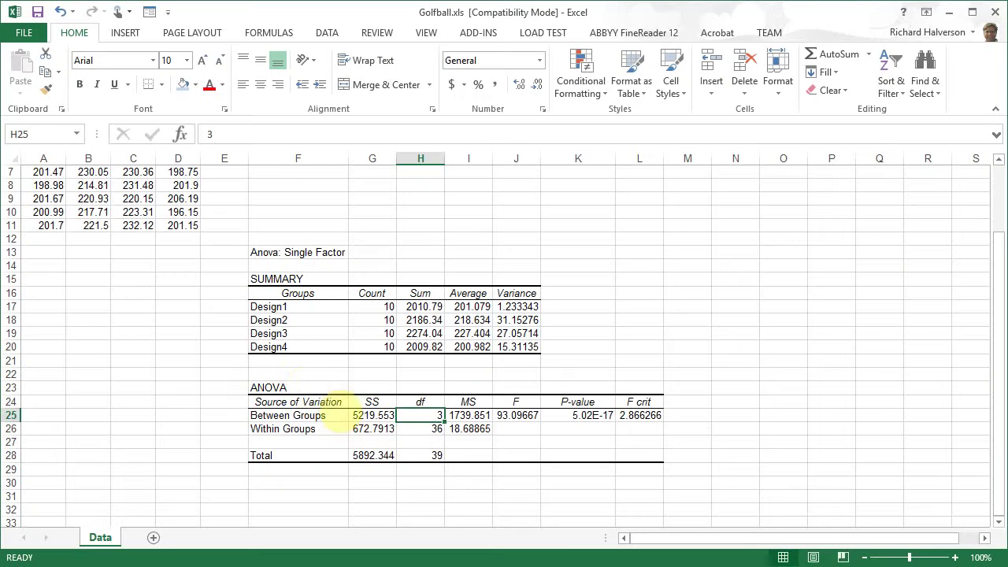
pyautogui.scroll(2, 333, 423)
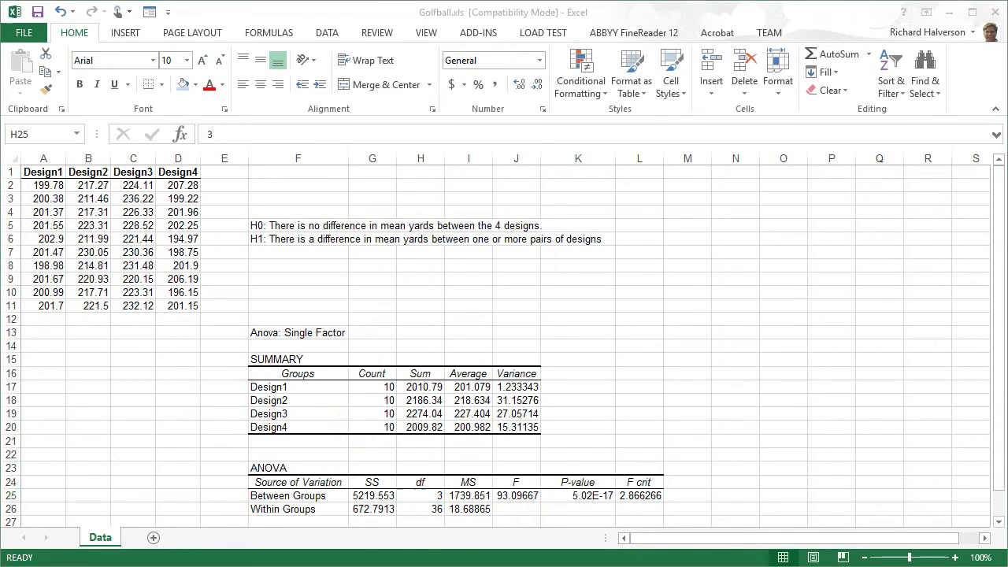
pyautogui.hotkey('alt', 'Tab')
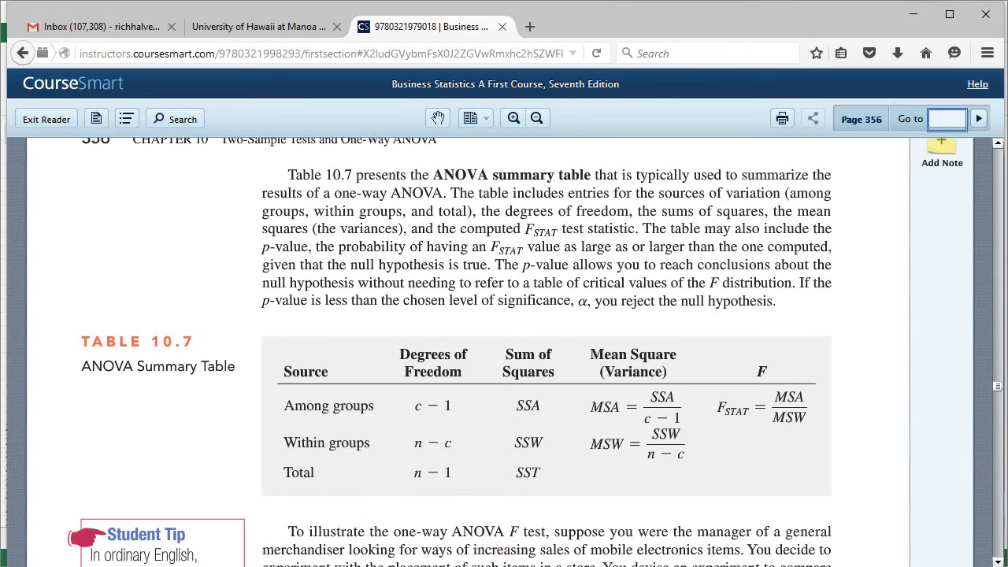
pyautogui.hotkey('alt', 'Tab')
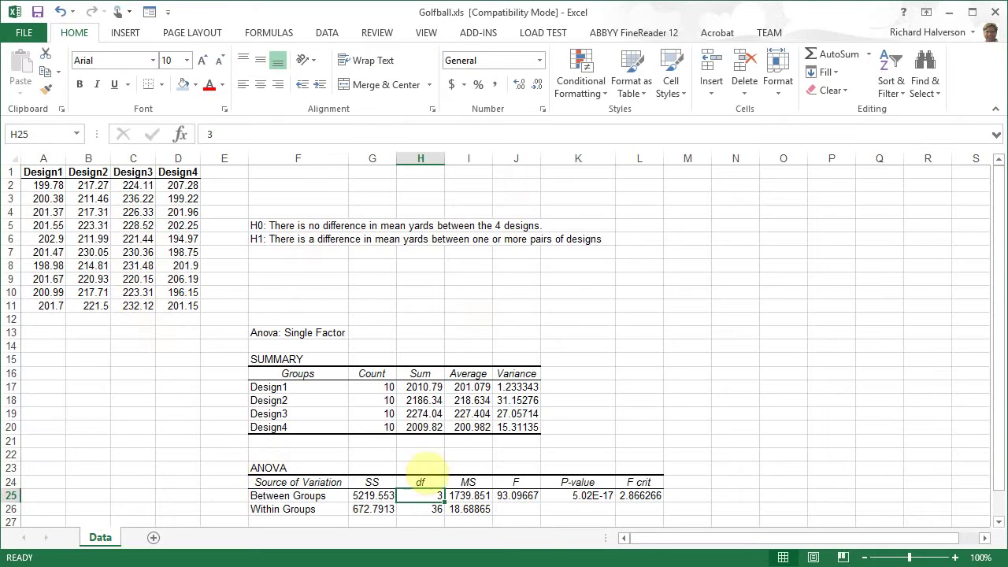
pyautogui.scroll(-1, 470, 432)
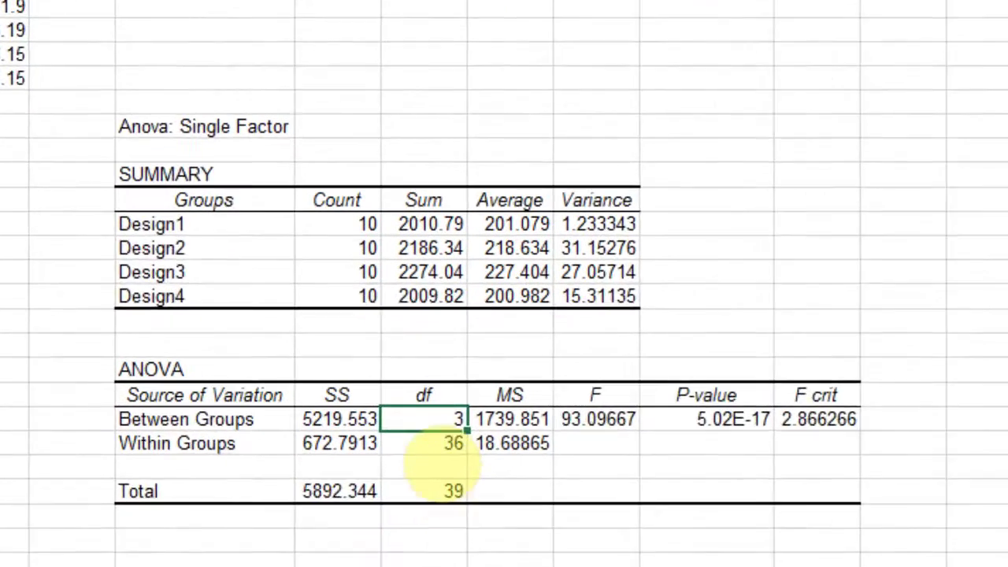
pyautogui.click(420, 485)
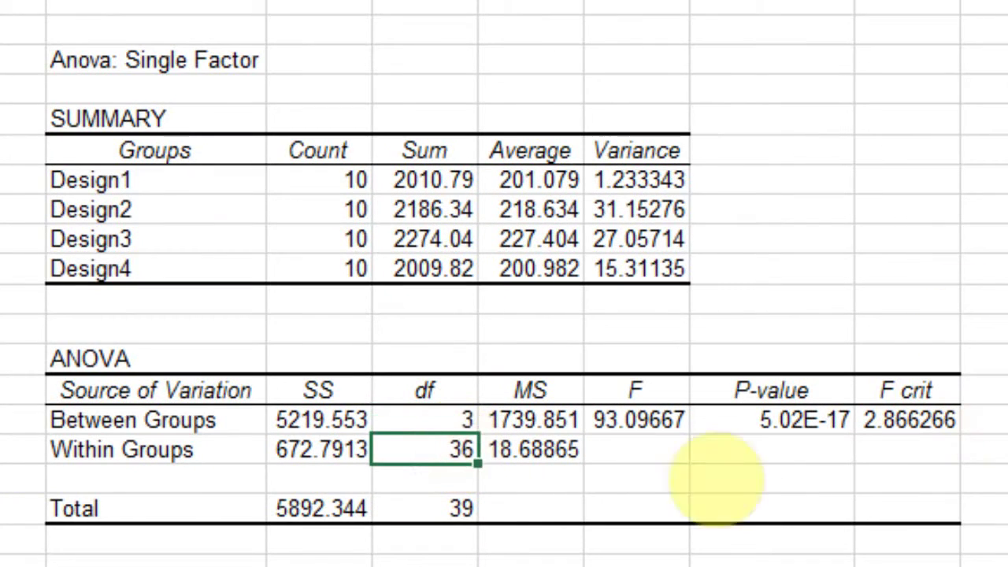
pyautogui.click(436, 420)
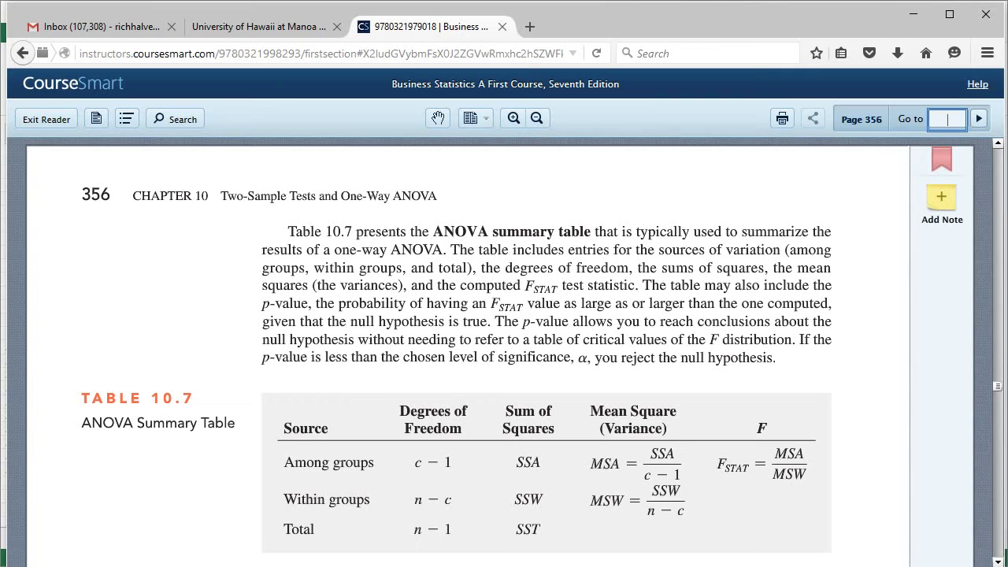
# In the CourseSmart textbook, go to page 526, Table E.5 of critical values of F
pyautogui.click(940, 118)
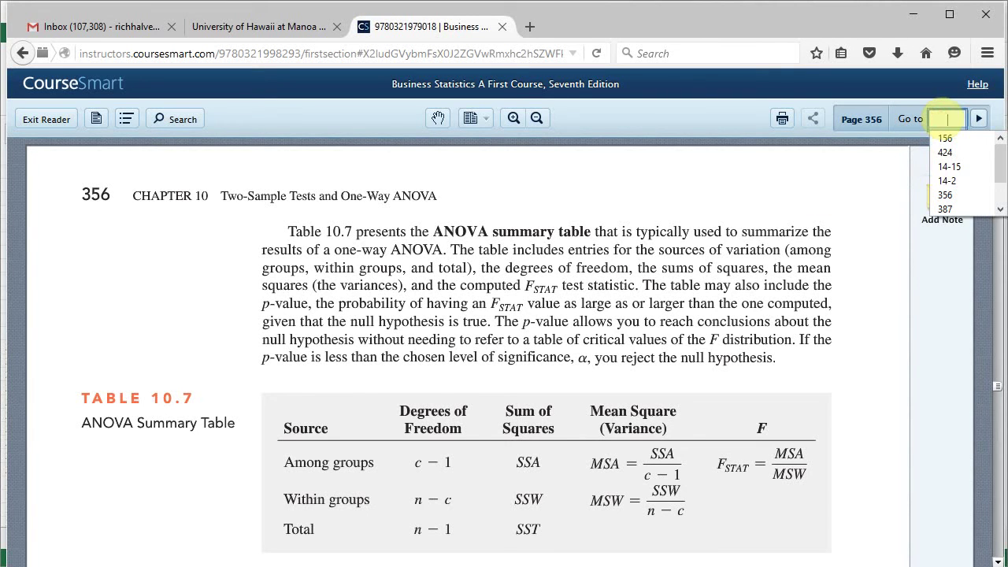
pyautogui.write('52')
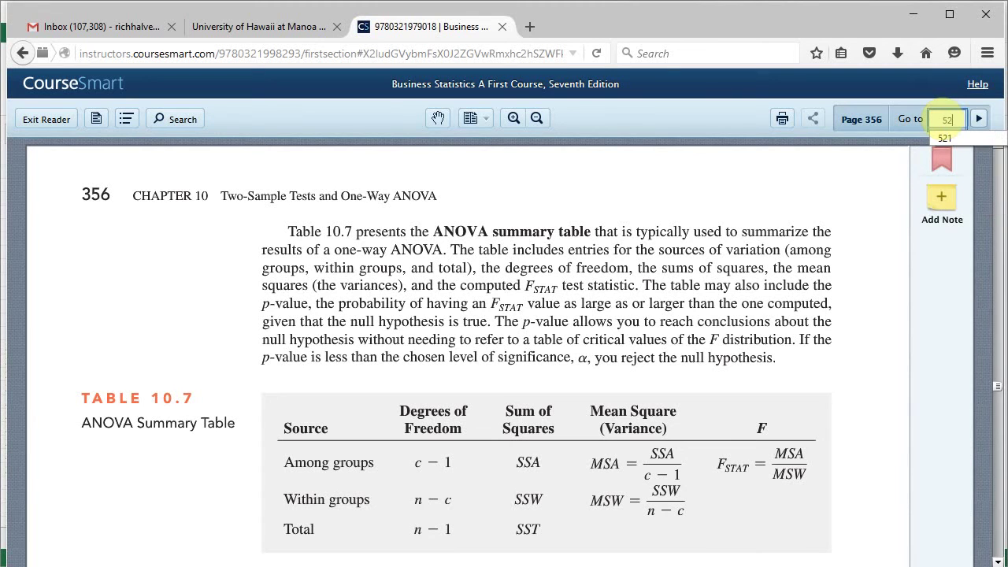
pyautogui.write('6')
pyautogui.press('Return')
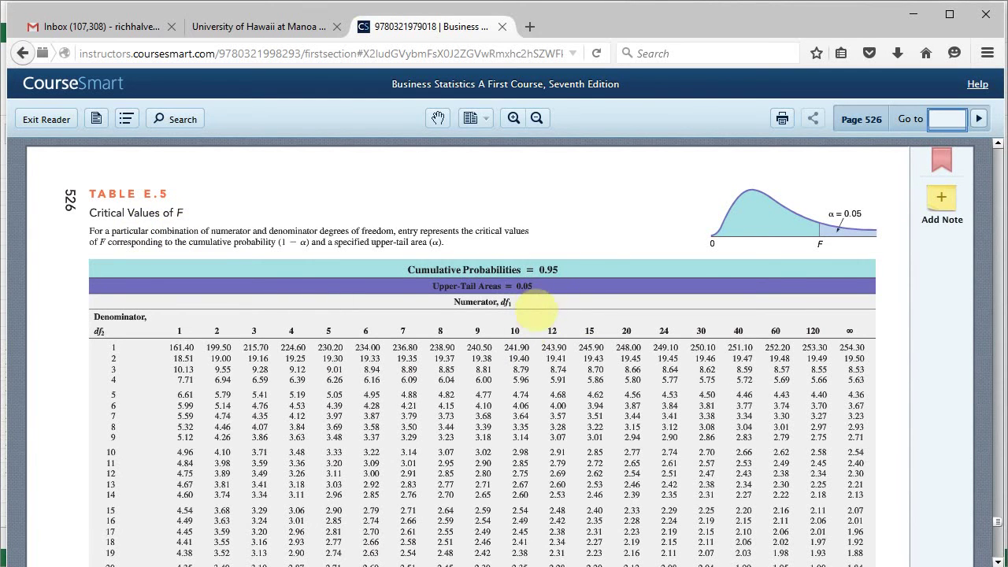
# Enlarge Table E.5 and look up the 0.05 critical F for 3 numerator degrees of freedom between denominator rows 30 and 40
pyautogui.scroll(-2, 520, 315)
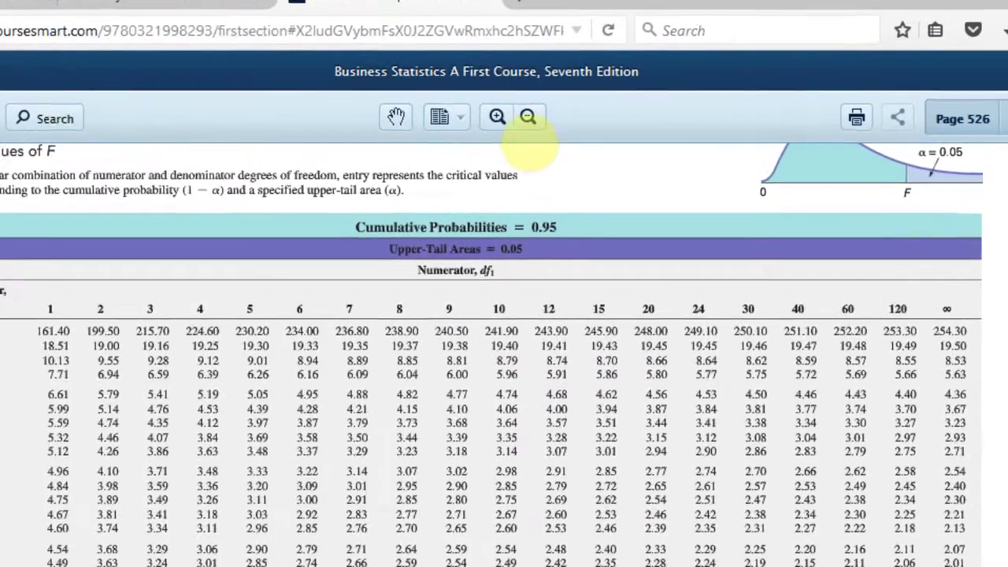
pyautogui.click(497, 116)
pyautogui.click(497, 116)
pyautogui.click(497, 116)
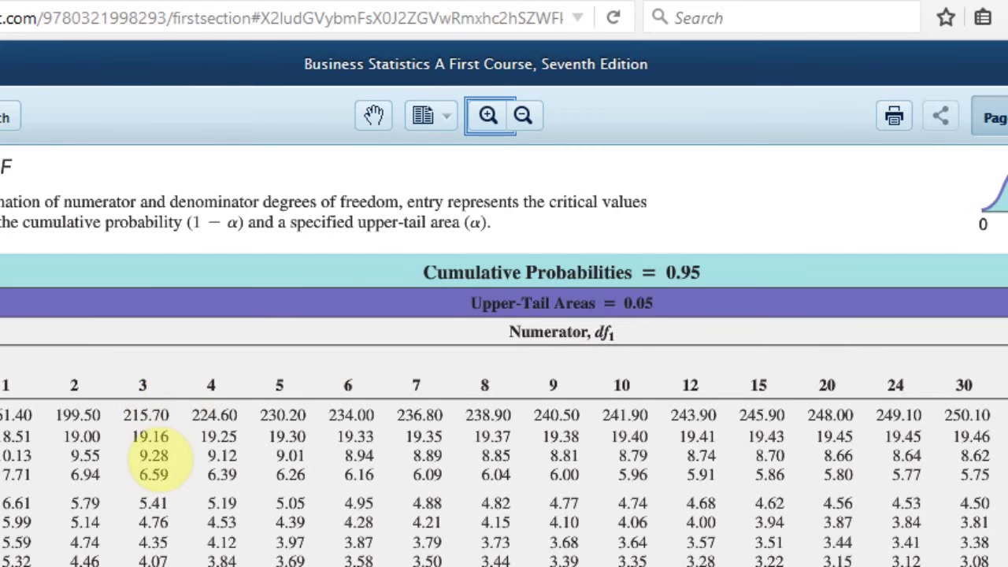
pyautogui.scroll(-3, 156, 431)
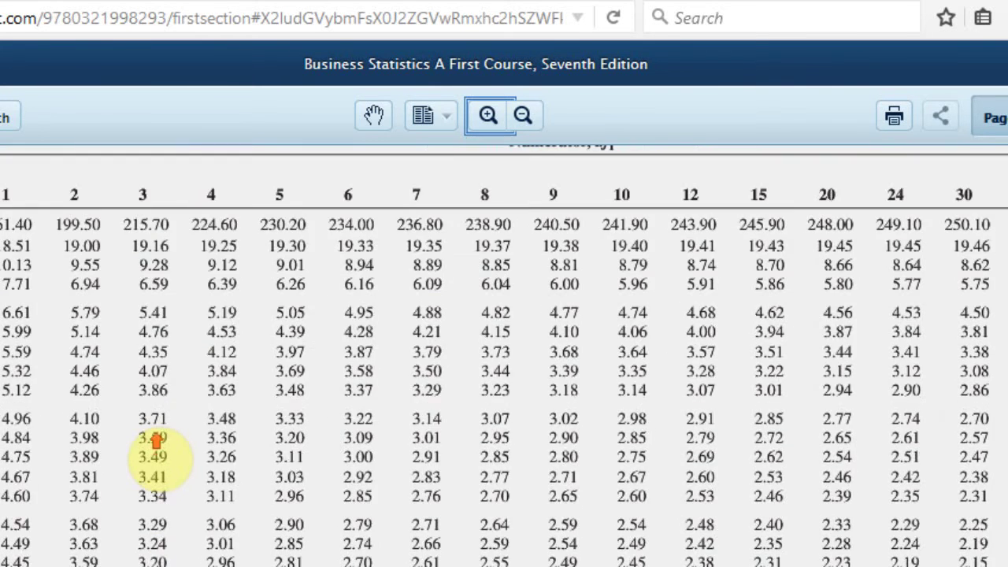
pyautogui.scroll(3, 156, 447)
pyautogui.scroll(-5, 153, 455)
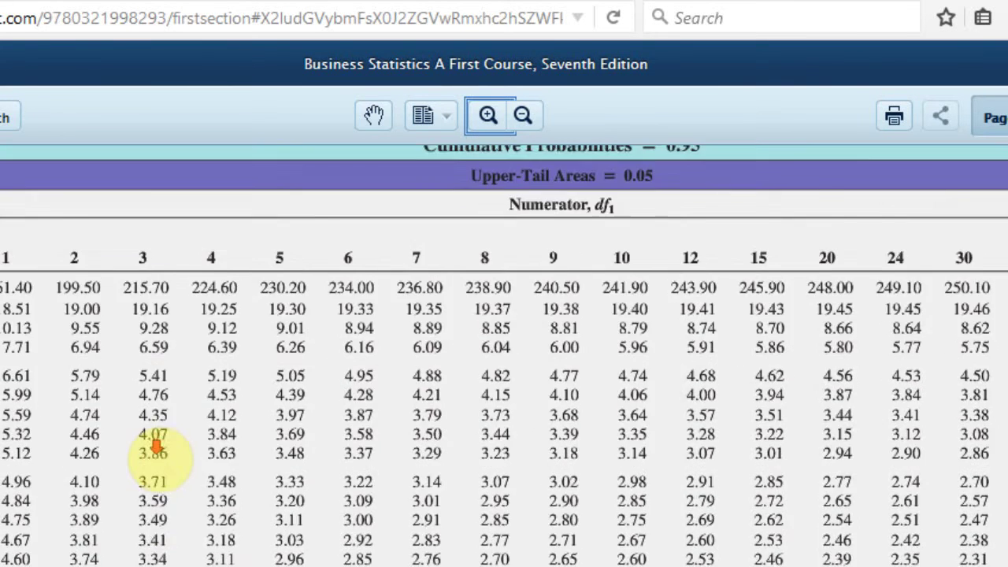
pyautogui.scroll(3, 161, 441)
pyautogui.scroll(-4, 173, 355)
pyautogui.click(488, 115)
pyautogui.click(488, 115)
pyautogui.scroll(3, 450, 425)
pyautogui.scroll(2, 236, 427)
pyautogui.scroll(-5, 237, 416)
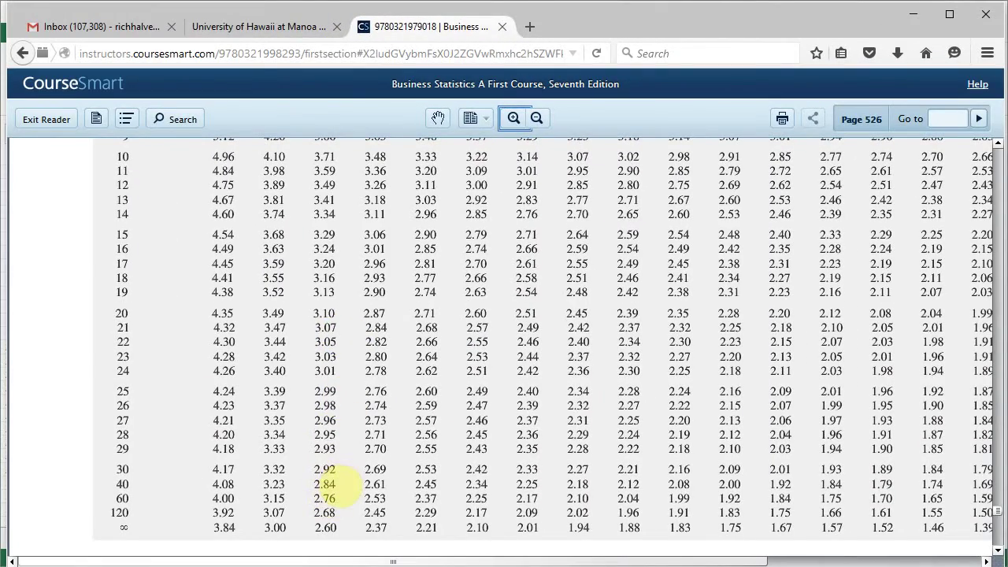
# Compare the Table E.5 critical F values near 36 denominator degrees of freedom with F crit and the F statistic in the Excel output
pyautogui.scroll(3, 346, 471)
pyautogui.scroll(-3, 346, 471)
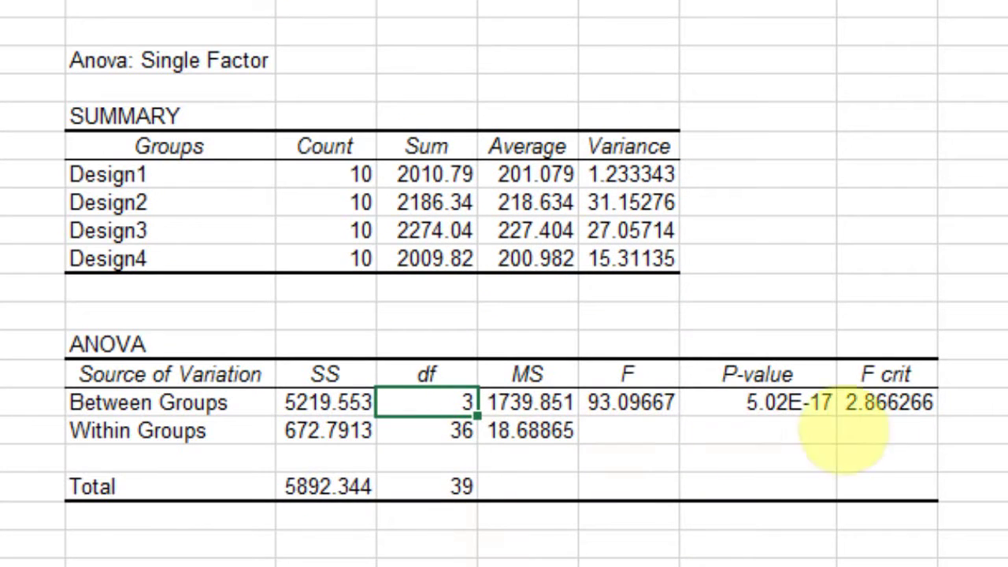
pyautogui.click(886, 403)
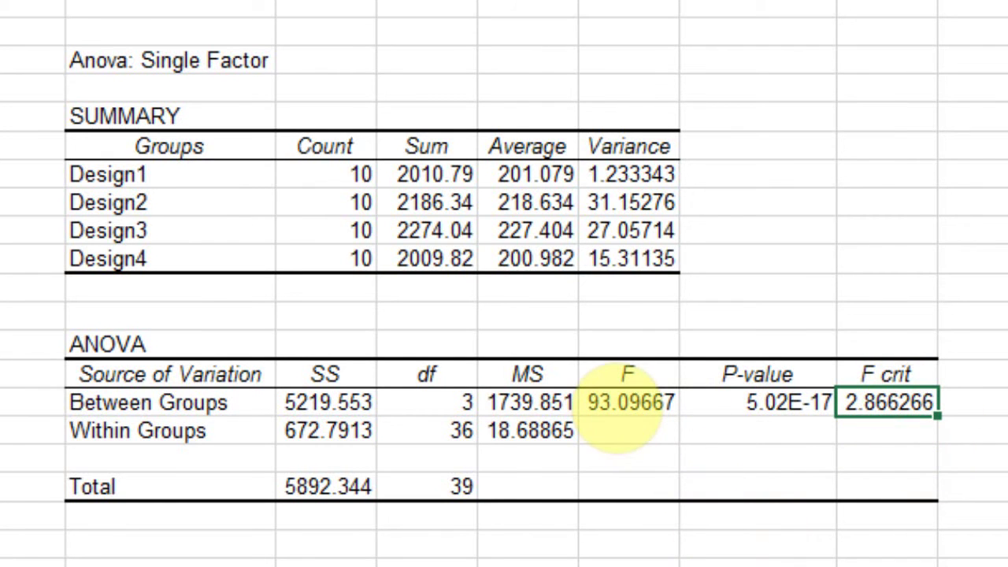
pyautogui.click(627, 411)
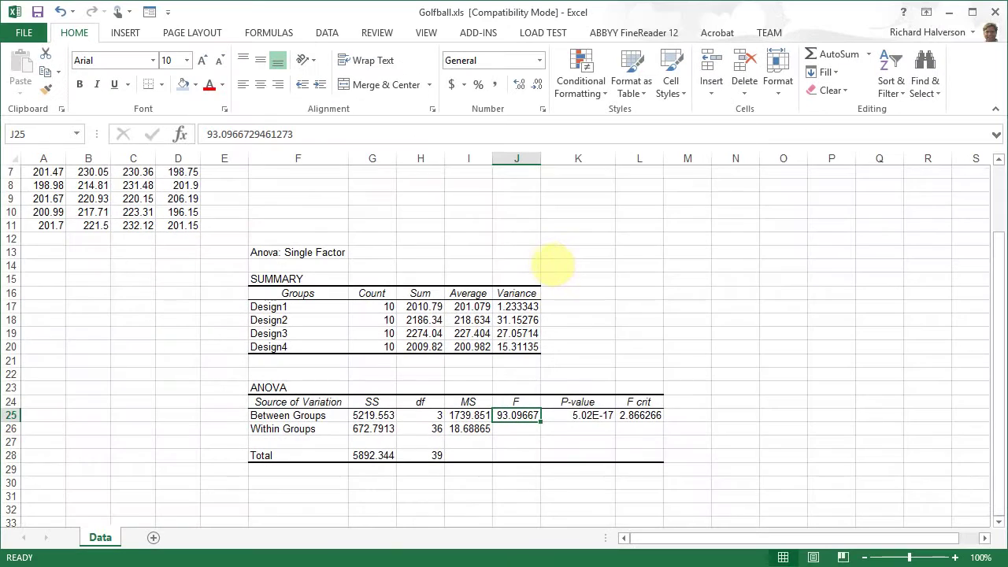
# Run a PHStat One-Way ANOVA with the Tukey-Kramer procedure on Data!A1:D11 at 0.05 significance, with labels and the title Golf Ball Designs
pyautogui.scroll(2, 563, 228)
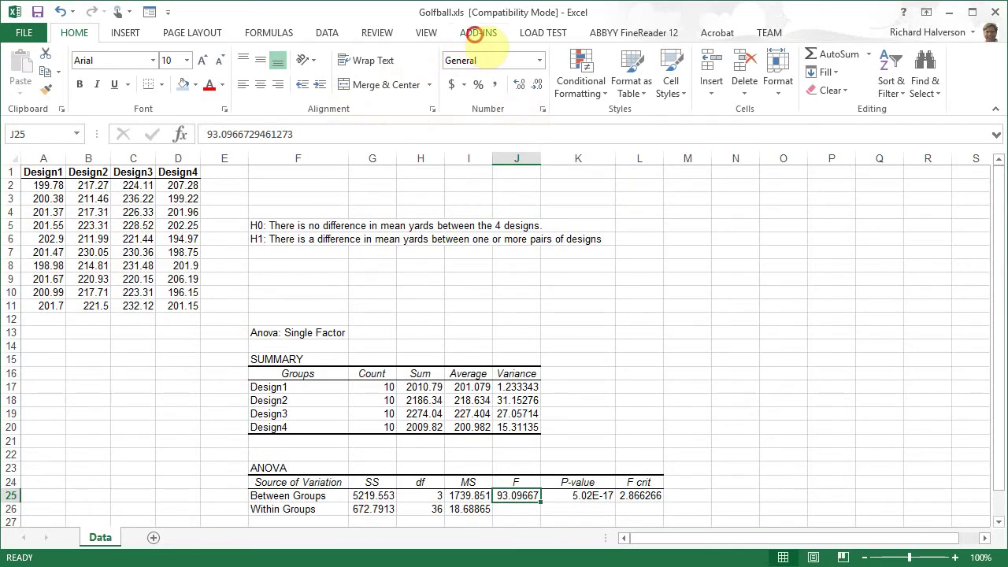
pyautogui.click(475, 35)
pyautogui.click(46, 54)
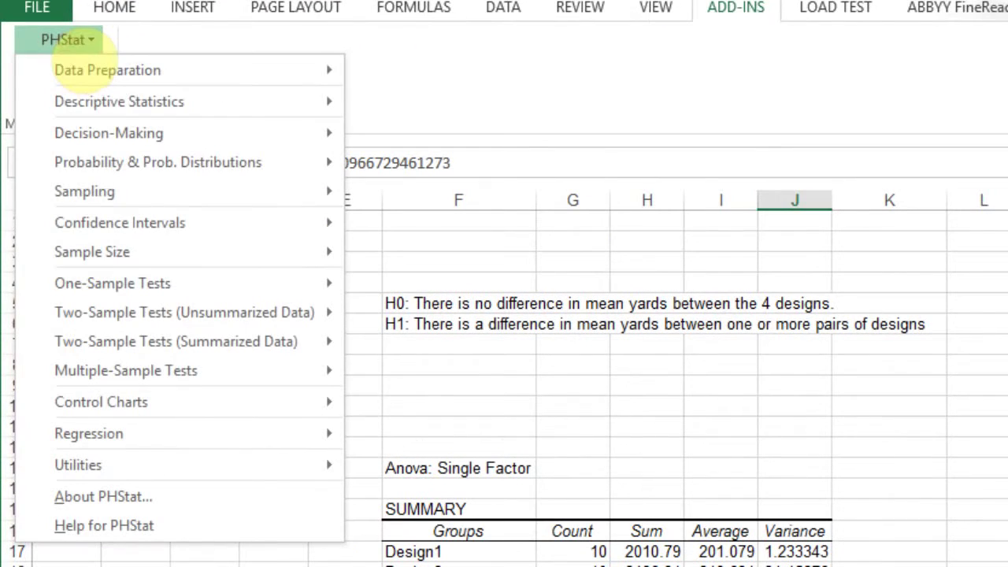
pyautogui.moveTo(94, 386)
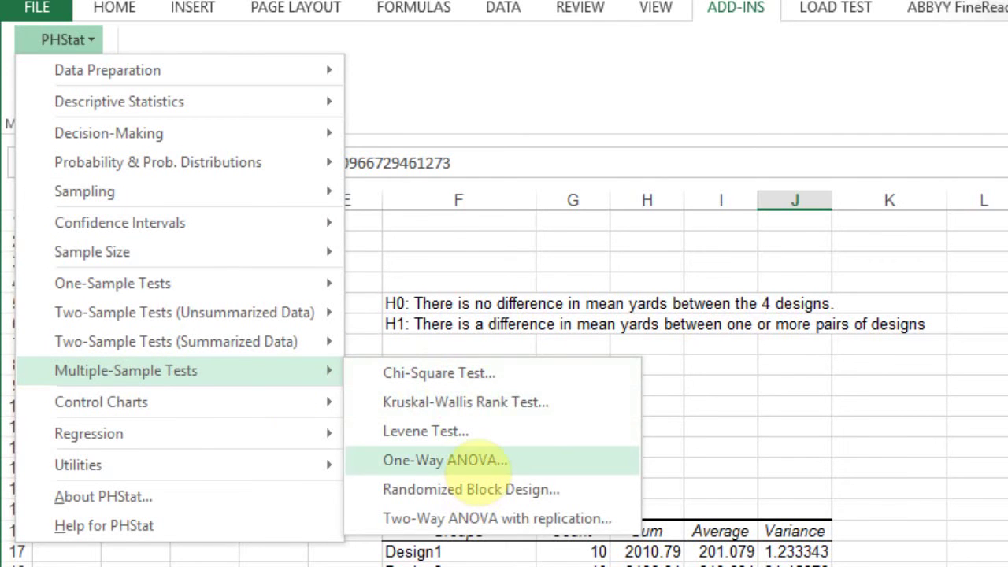
pyautogui.click(458, 455)
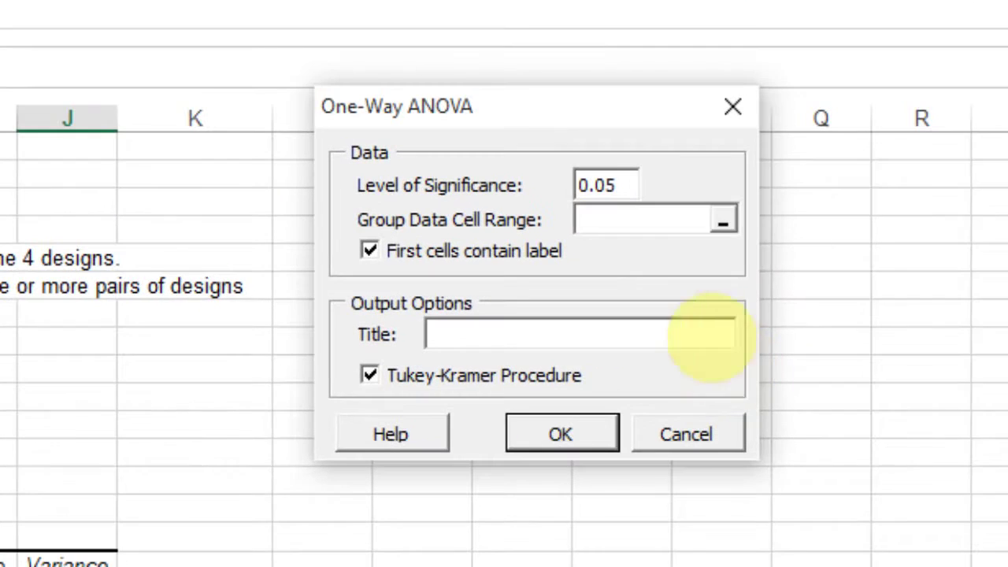
pyautogui.click(636, 223)
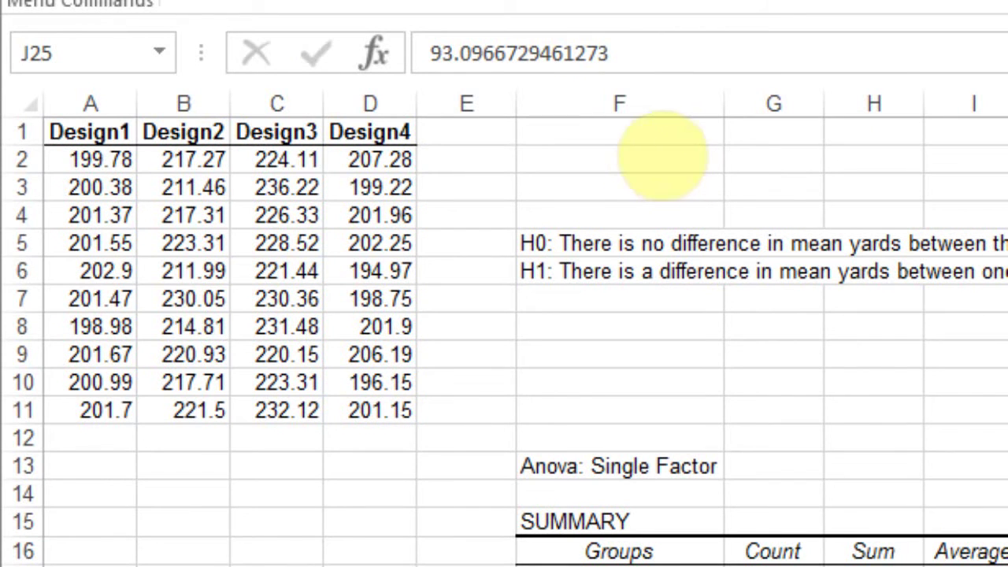
pyautogui.moveTo(72, 134); pyautogui.dragTo(368, 405)
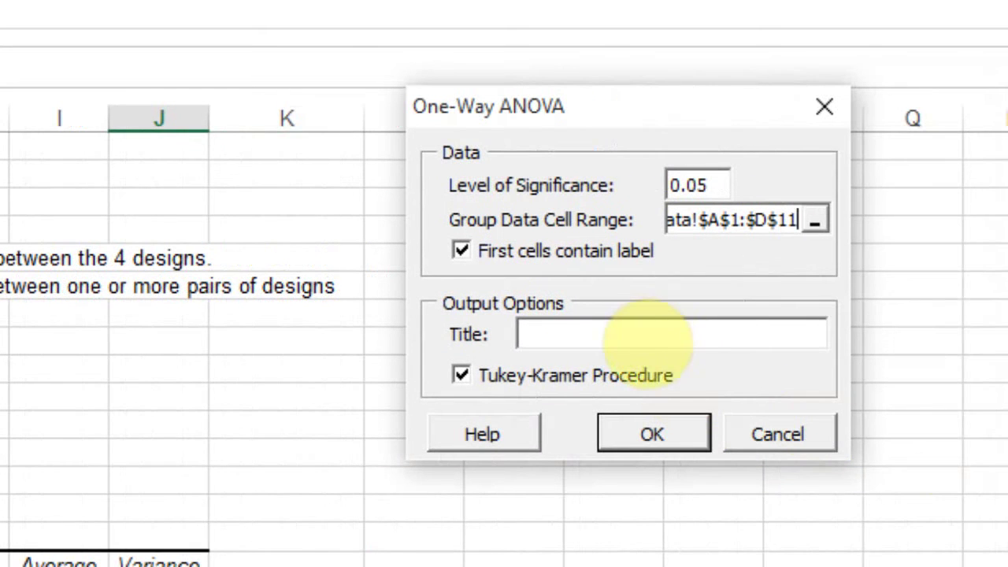
pyautogui.click(646, 329)
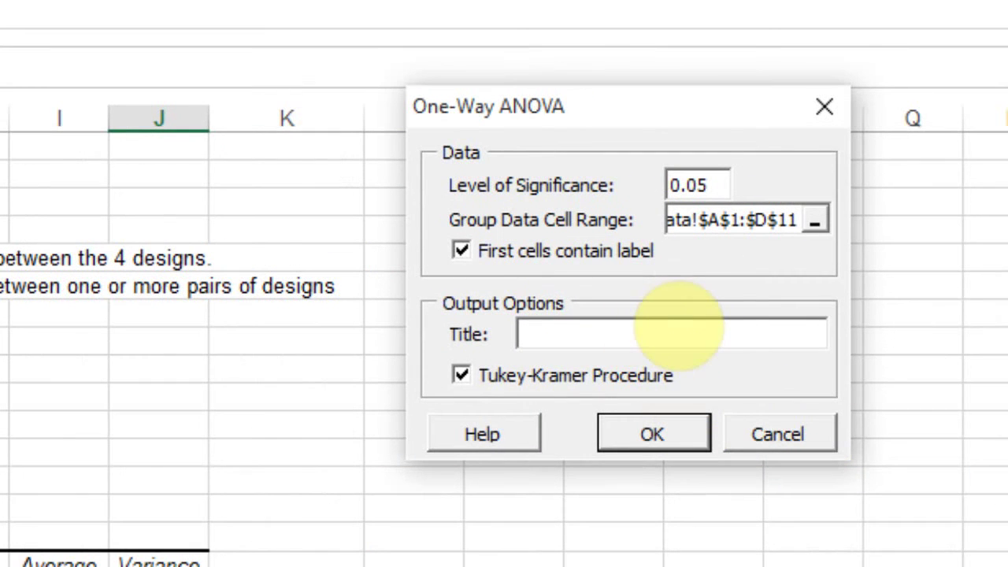
pyautogui.write('Golf Ball Designs')
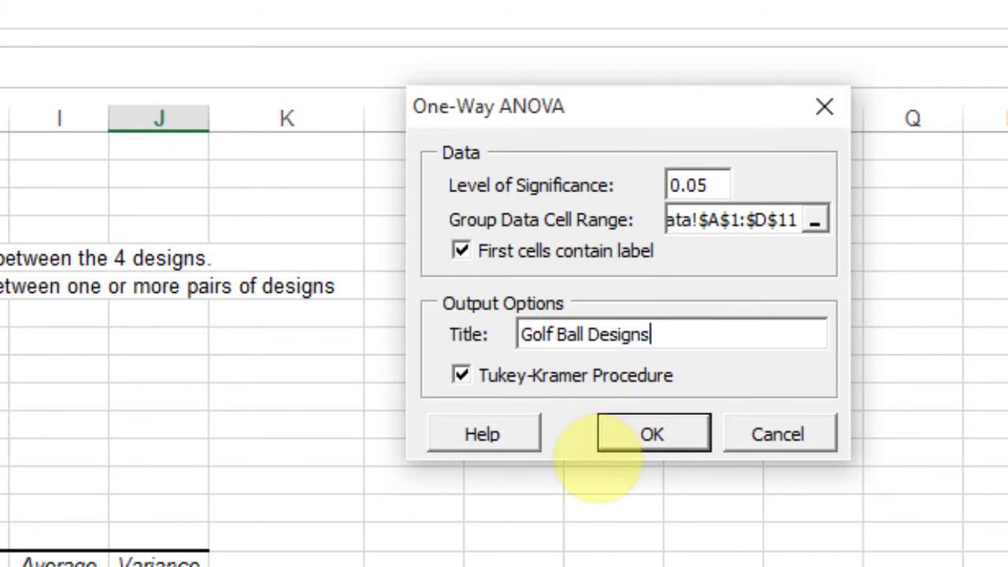
pyautogui.click(677, 437)
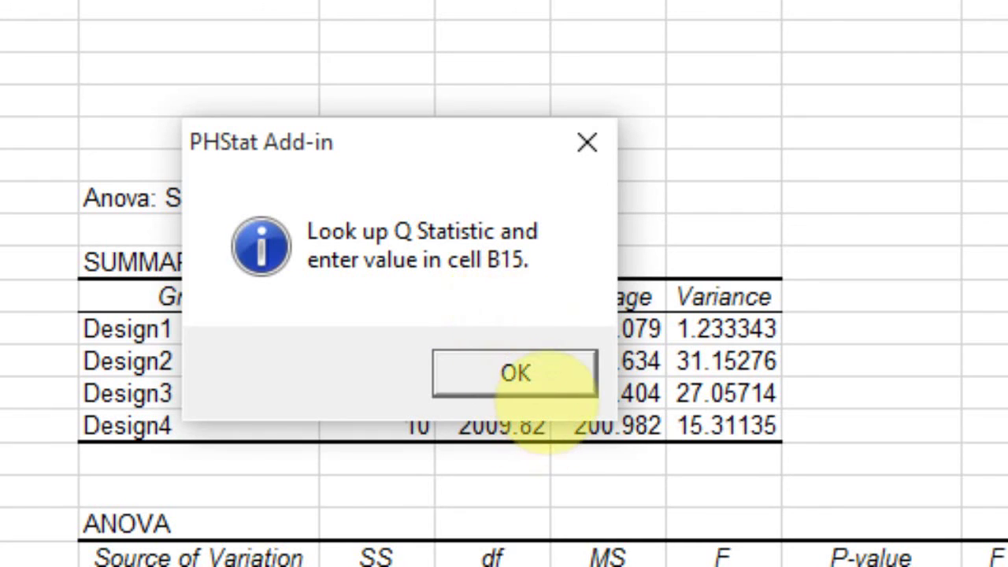
pyautogui.click(517, 373)
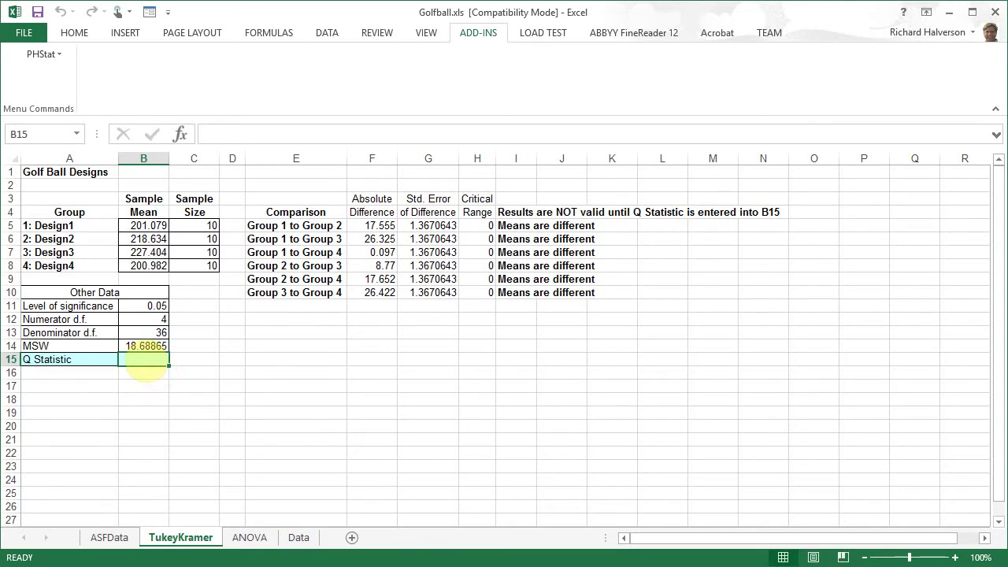
# Open the PHStat ANOVA sheet, collapse the ribbon, and examine the formulas behind F, P-value and F crit
pyautogui.click(249, 536)
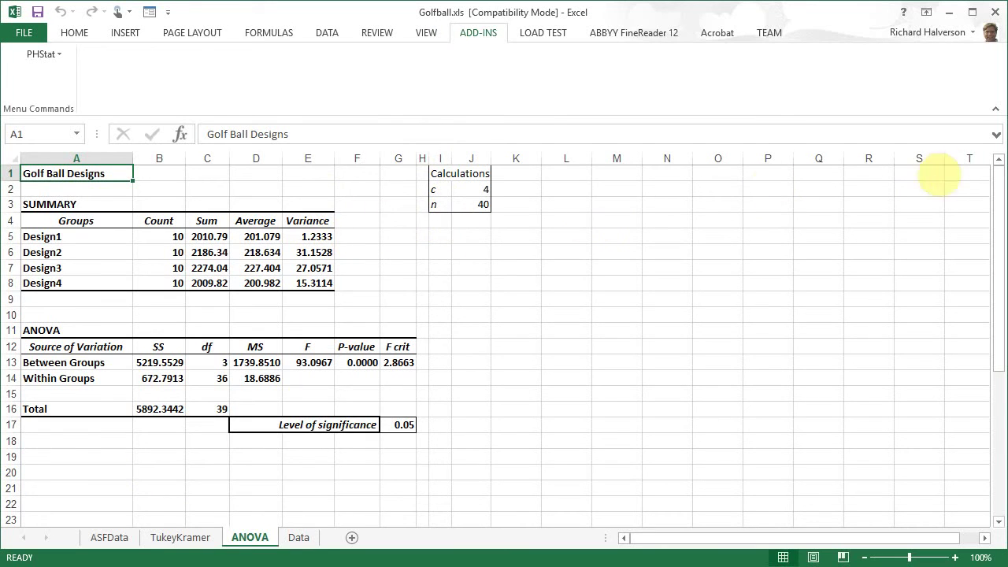
pyautogui.click(992, 108)
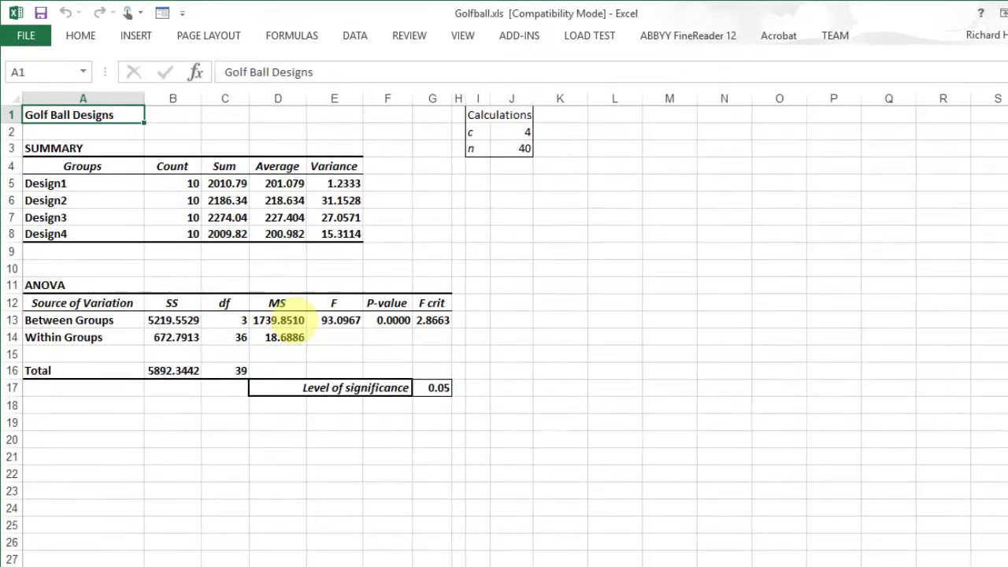
pyautogui.click(333, 319)
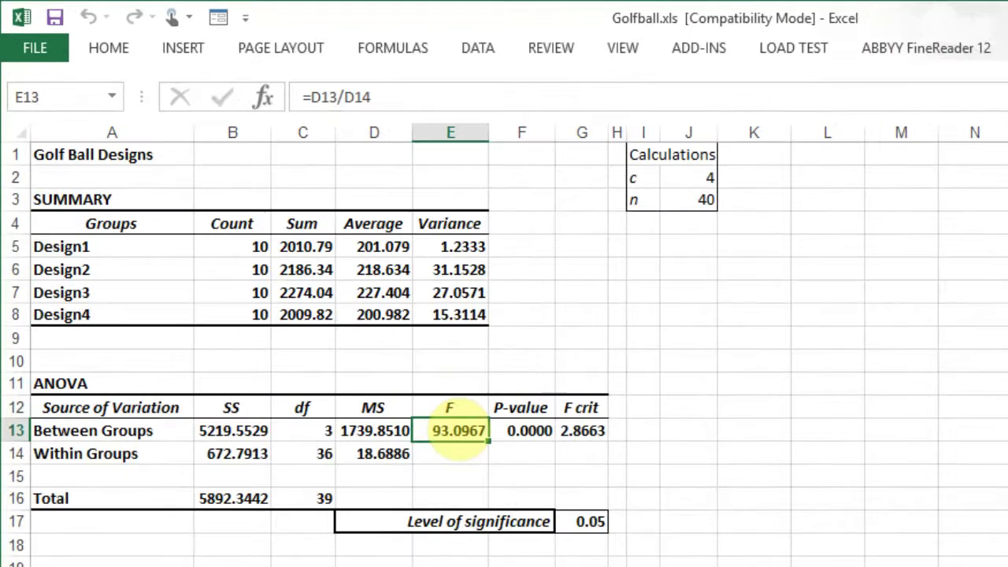
pyautogui.click(543, 431)
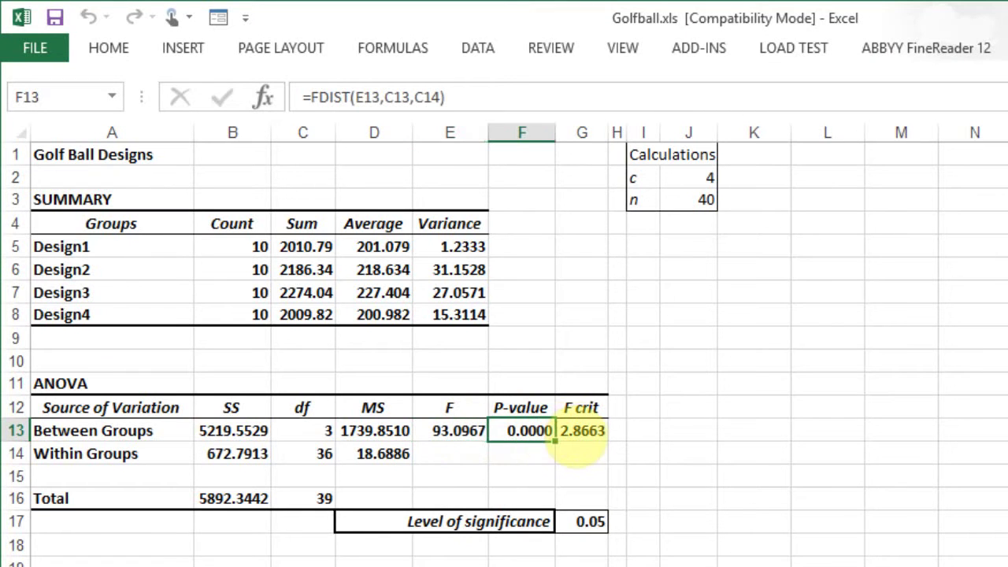
pyautogui.click(583, 430)
pyautogui.click(359, 97)
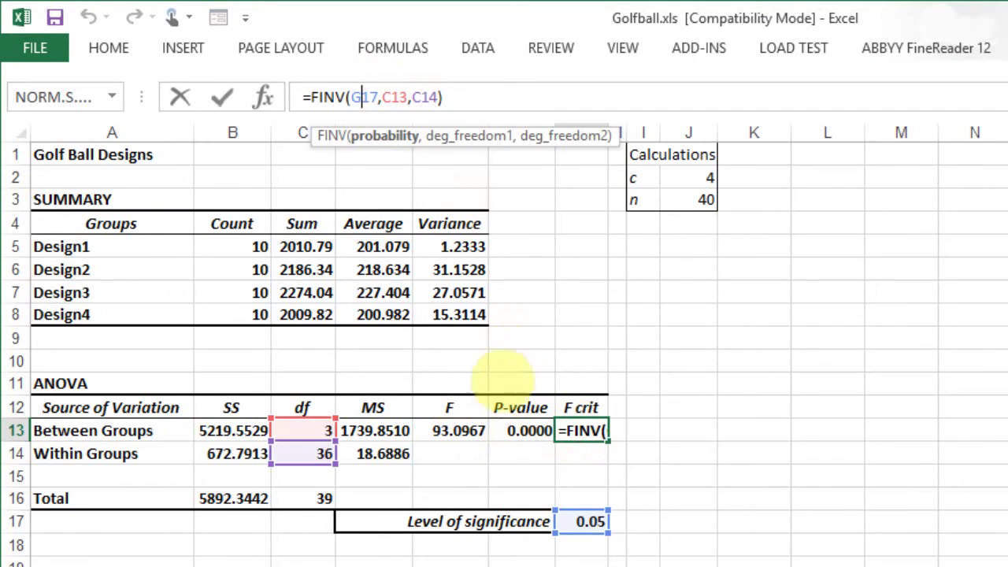
pyautogui.click(459, 431)
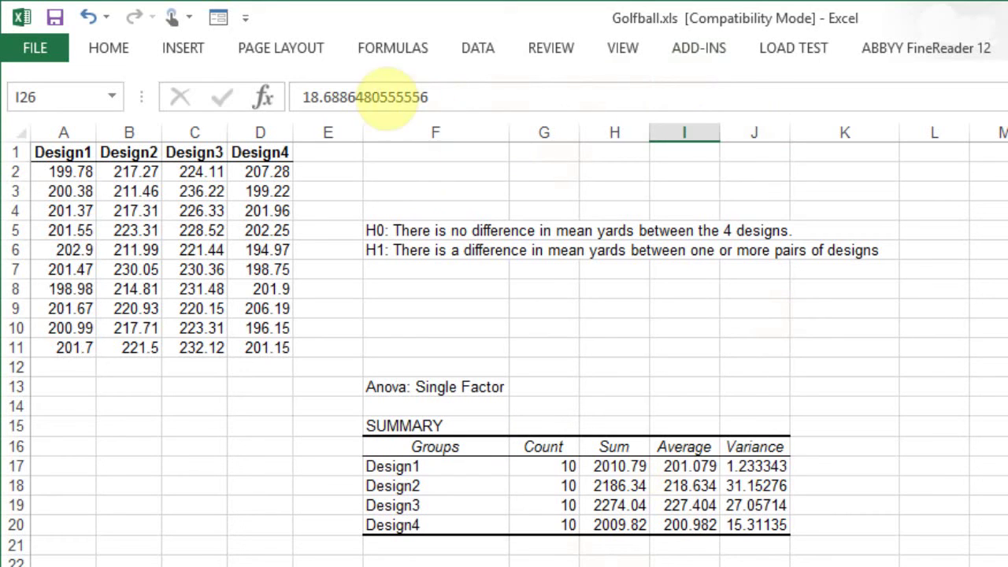
# Check on the Data sheet whether the within-groups MS and the F statistic hold formulas or fixed values
pyautogui.click(389, 97)
pyautogui.press('Up')
pyautogui.press('Right')
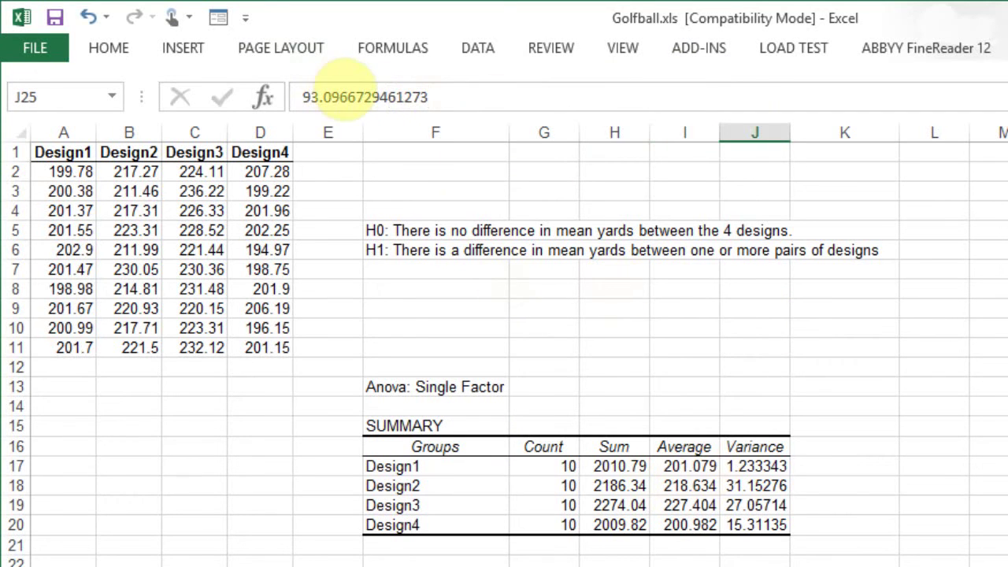
pyautogui.click(348, 97)
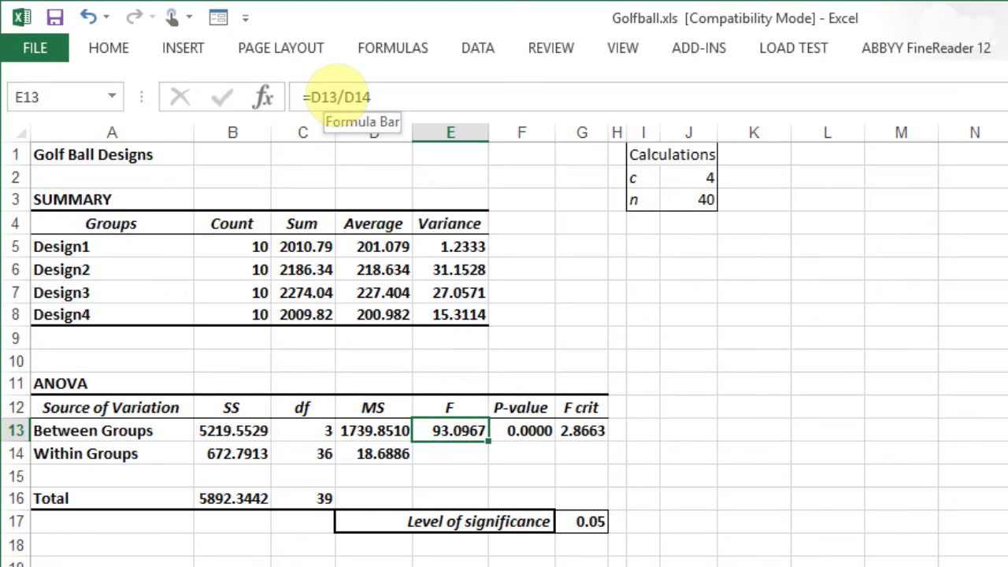
# On the ANOVA sheet, trace how the F statistic derives from the MS, SS and df cells, and examine the P-value formula
pyautogui.click(378, 429)
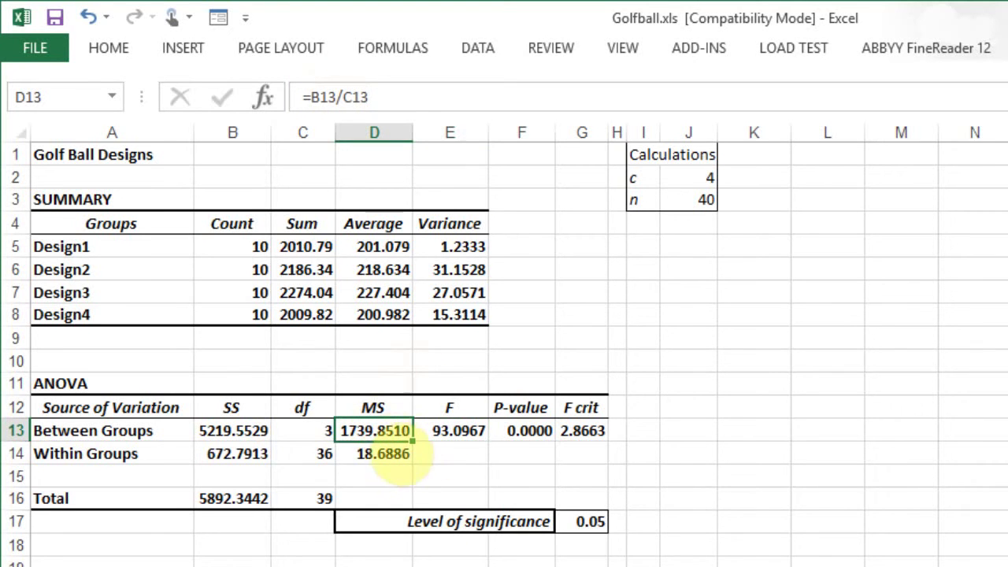
pyautogui.click(386, 455)
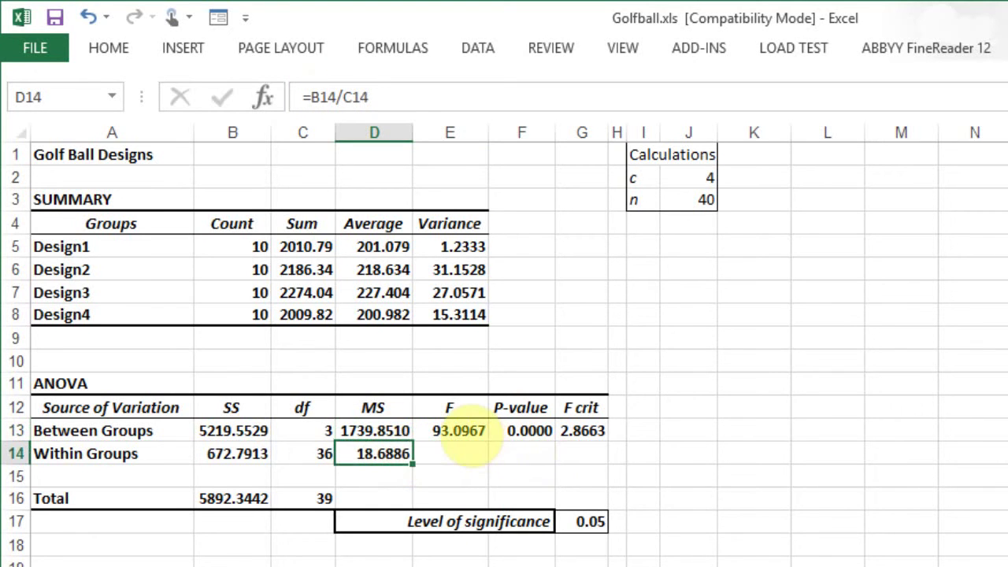
pyautogui.click(389, 429)
pyautogui.click(393, 455)
pyautogui.click(450, 429)
pyautogui.click(383, 429)
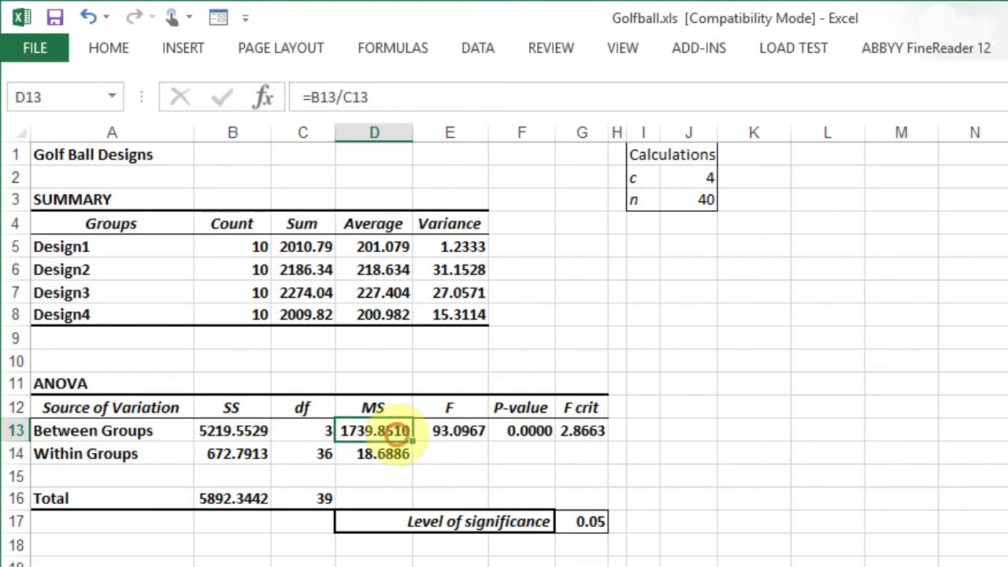
pyautogui.click(386, 453)
pyautogui.click(385, 432)
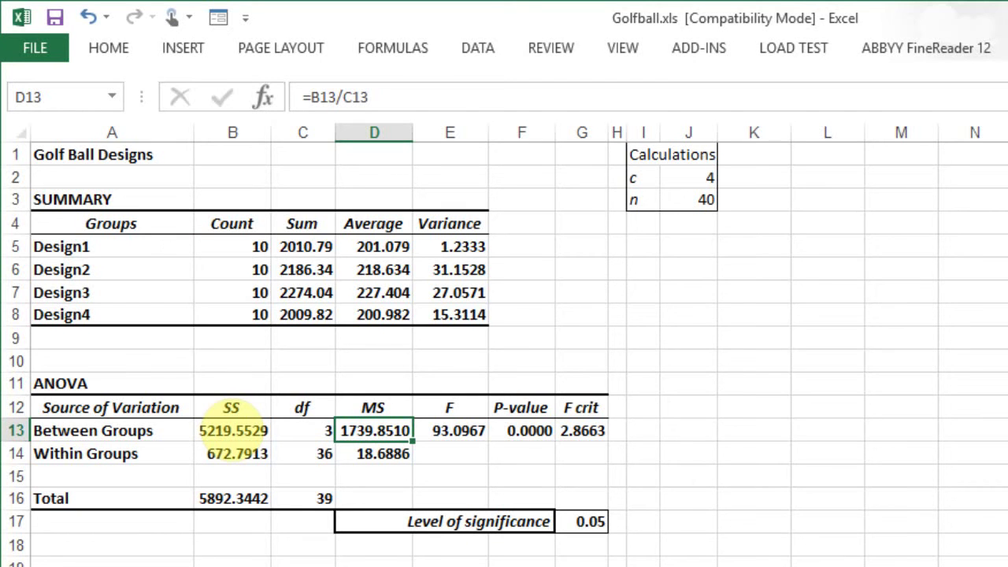
pyautogui.click(232, 430)
pyautogui.click(305, 430)
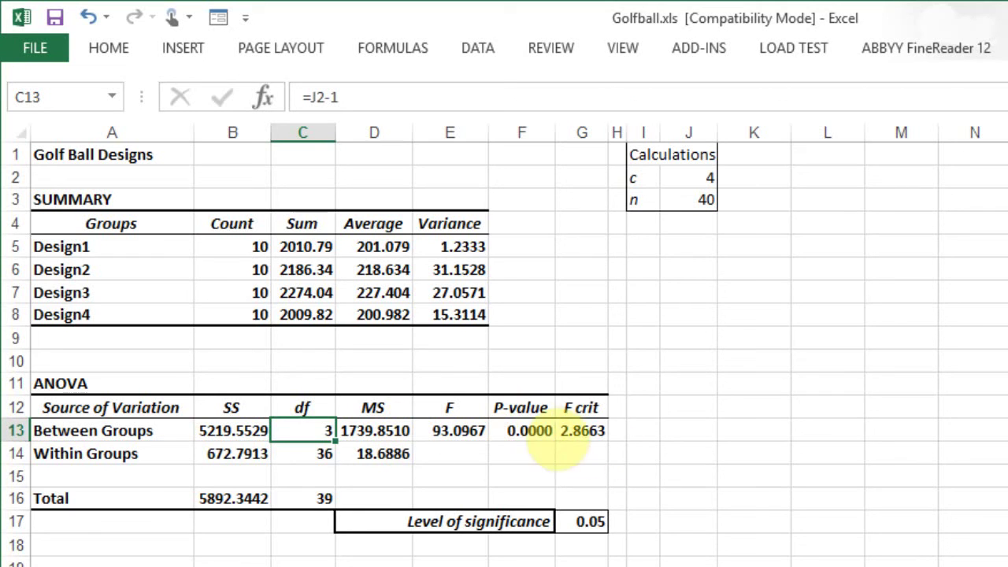
pyautogui.click(529, 432)
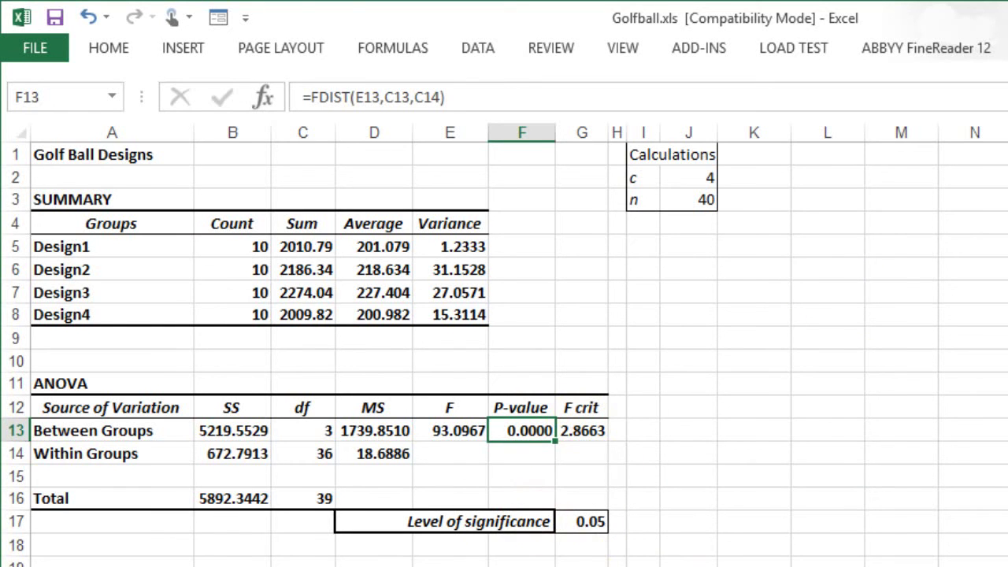
# Read Question b on the Tukey-Kramer procedure in PS6_F15.pdf, and open the TukeyKramer sheet in Excel
pyautogui.hotkey('ctrl', 'pageup')
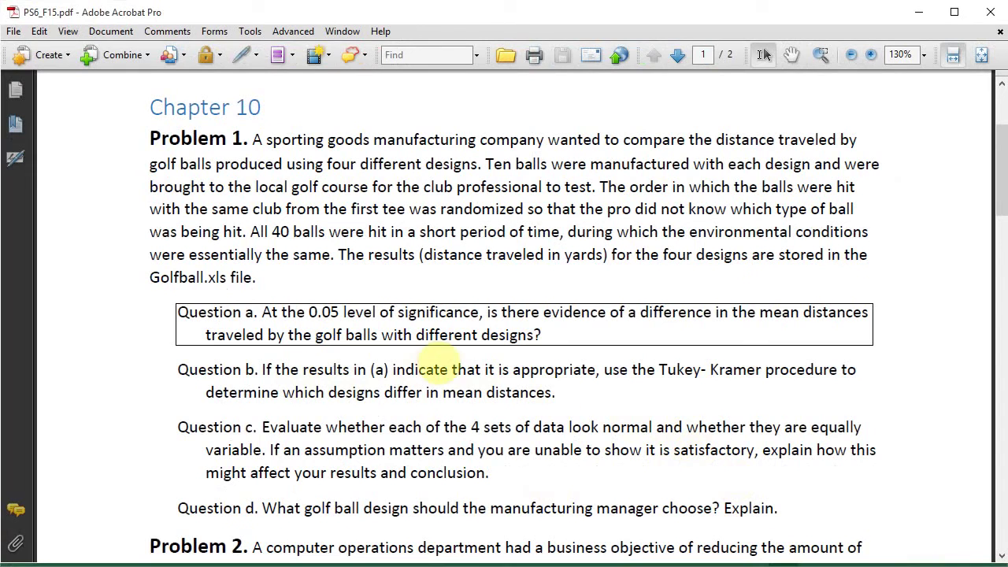
pyautogui.click(291, 371)
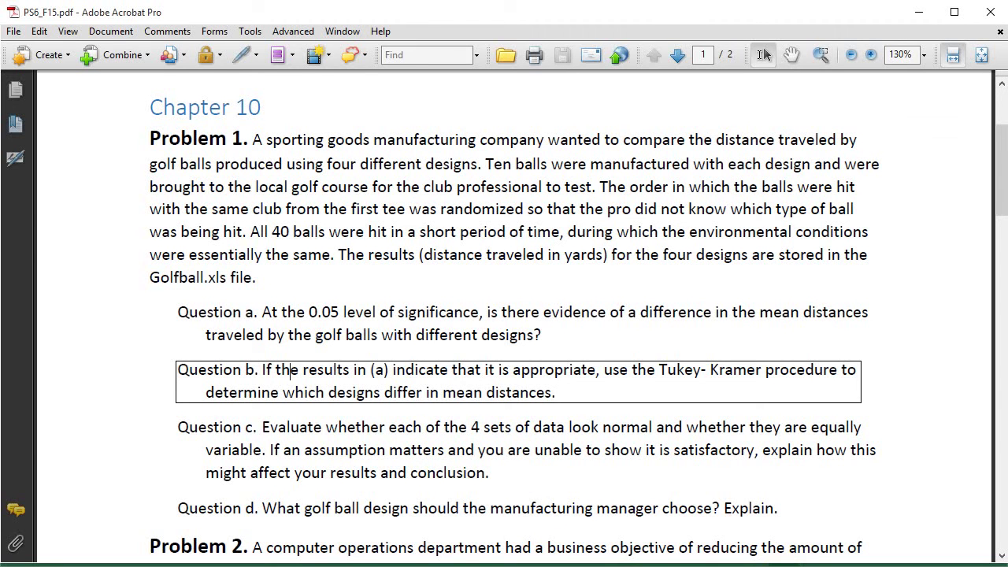
pyautogui.hotkey('alt', 'Tab')
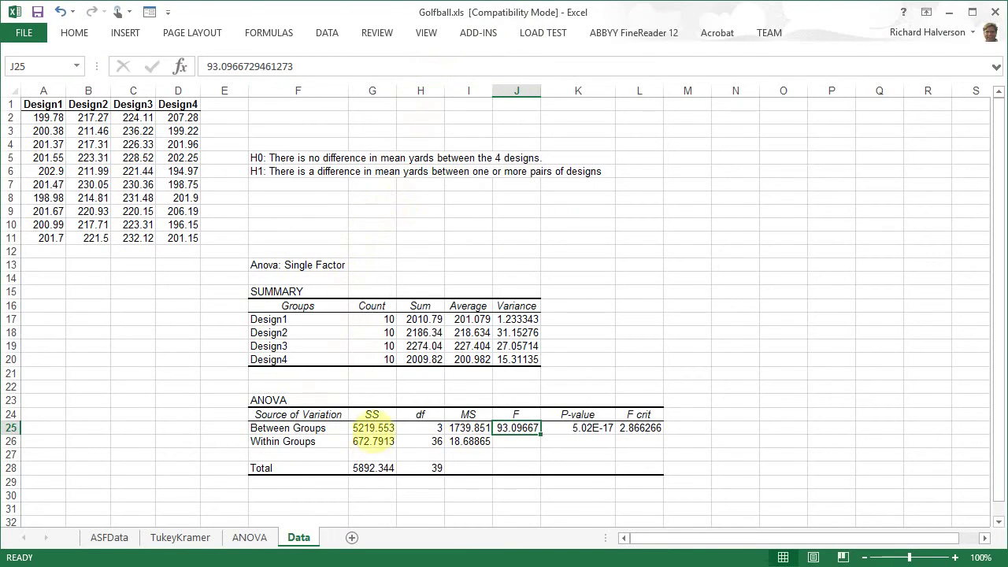
pyautogui.click(249, 537)
pyautogui.click(202, 542)
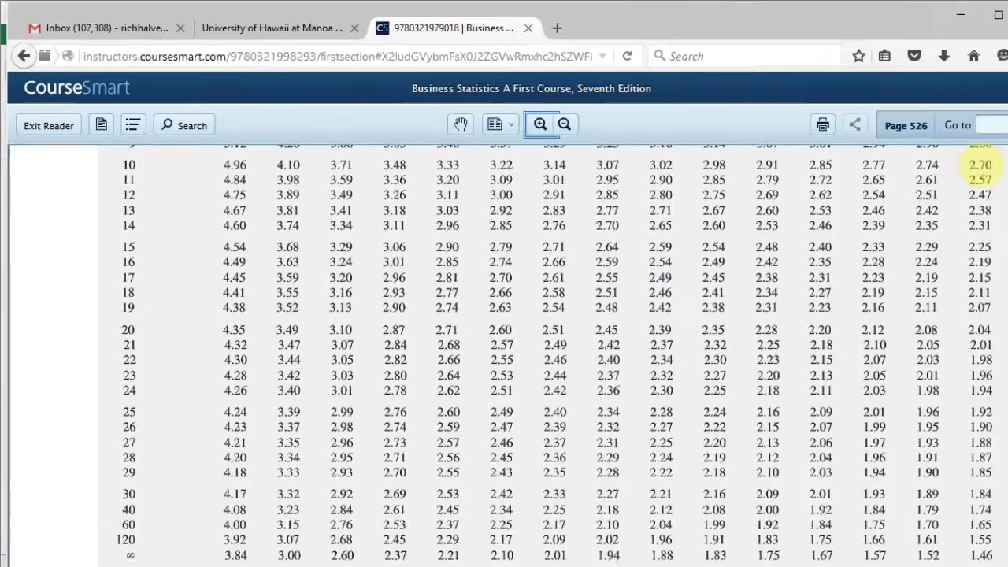
# In the CourseSmart textbook, go to page 530, Table E.6 of critical values of the Studentized range Q
pyautogui.click(946, 121)
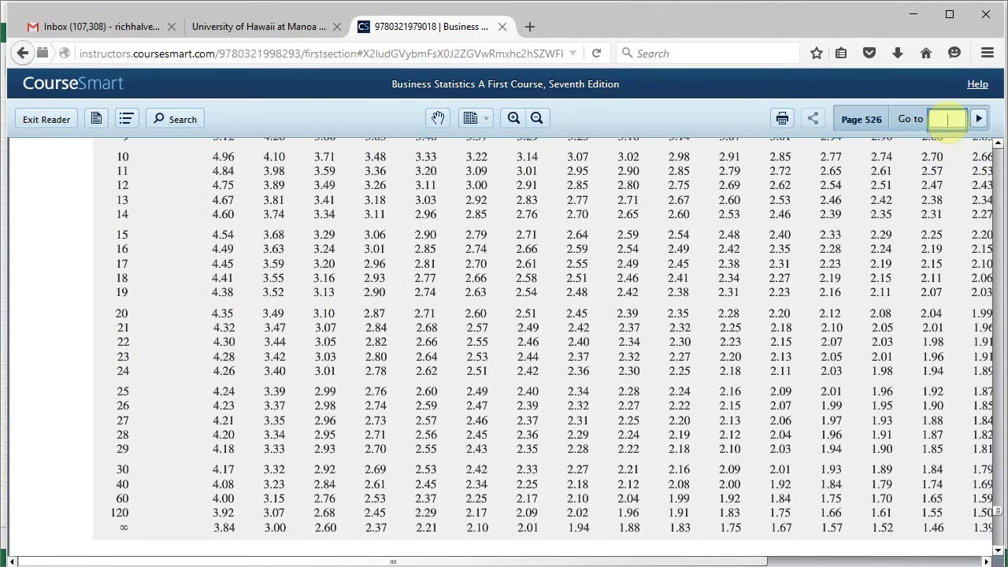
pyautogui.write('530')
pyautogui.press('Return')
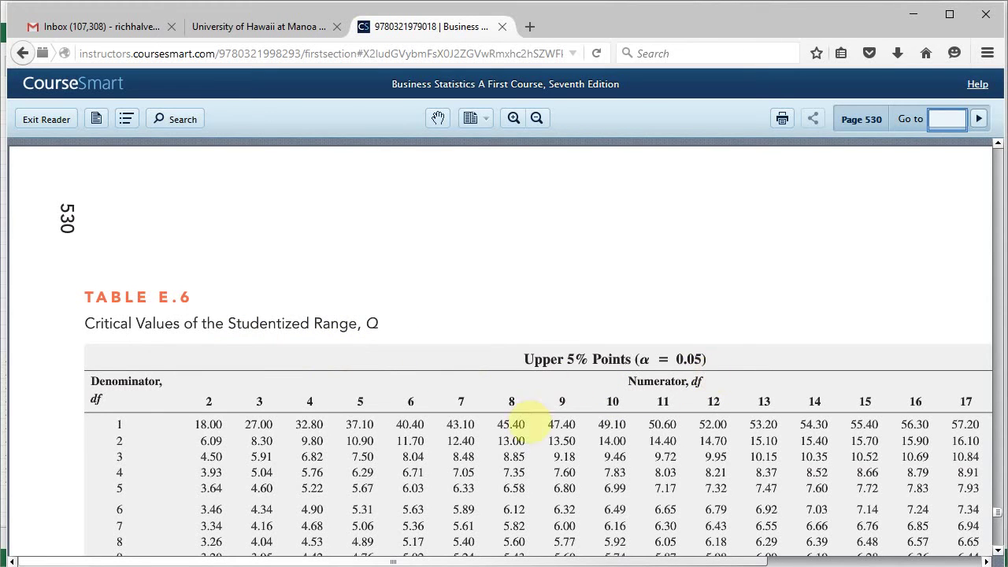
# Look up the critical Q in Table E.6 for the TukeyKramer sheet's numerator and denominator d.f., and enter 3.82 as the Q Statistic in B15
pyautogui.hotkey('alt', 'Tab')
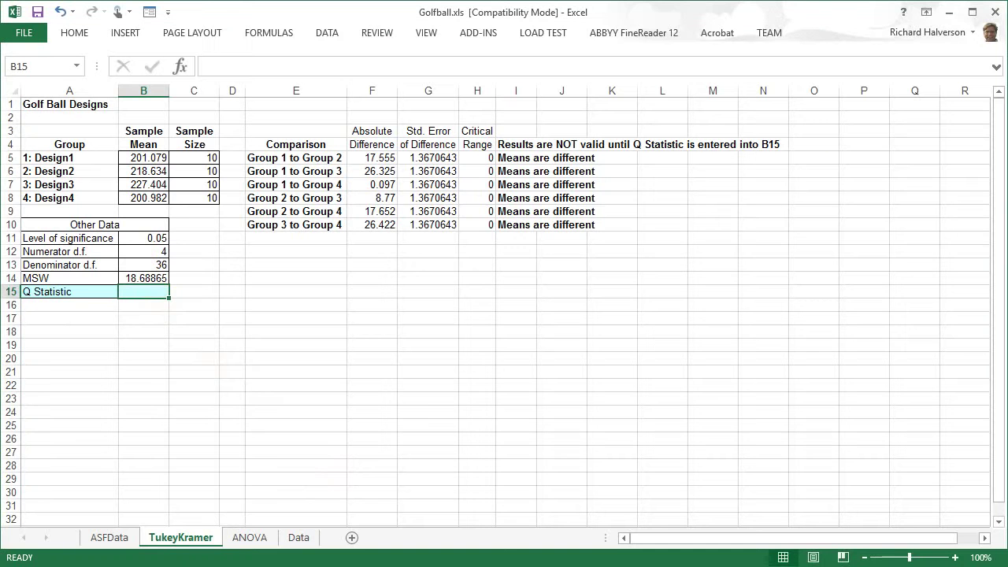
pyautogui.click(152, 251)
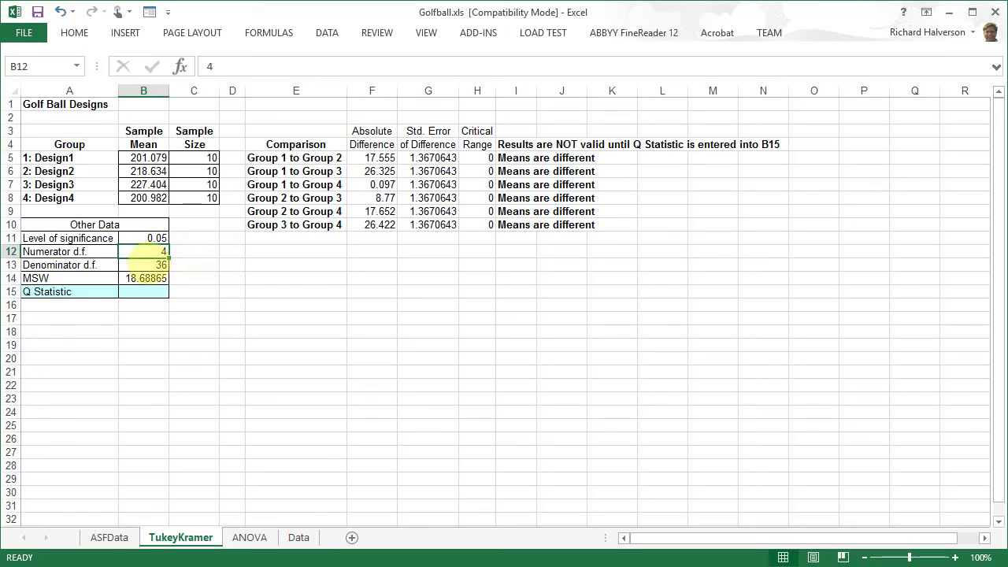
pyautogui.click(148, 264)
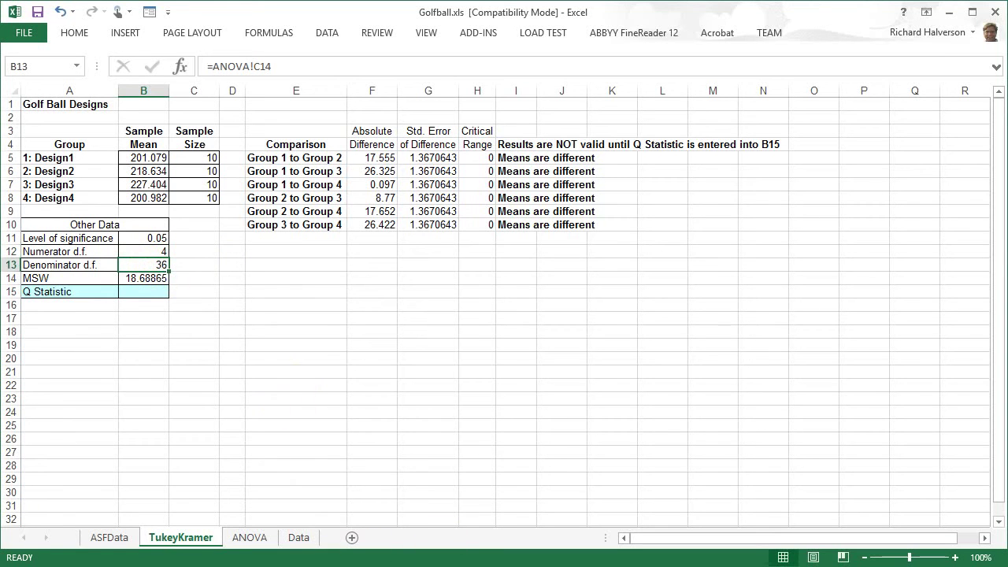
pyautogui.hotkey('alt', 'Tab')
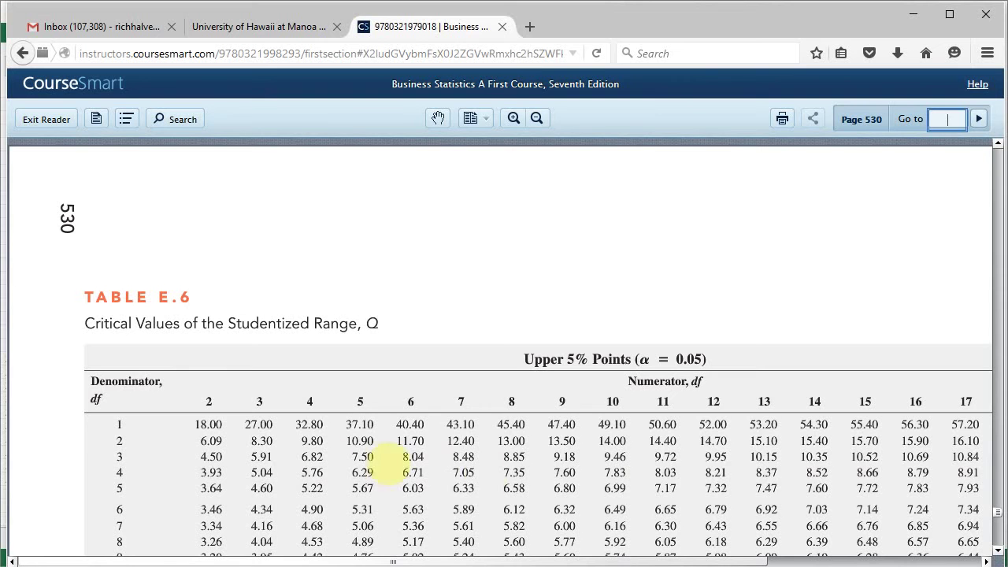
pyautogui.scroll(-8, 309, 423)
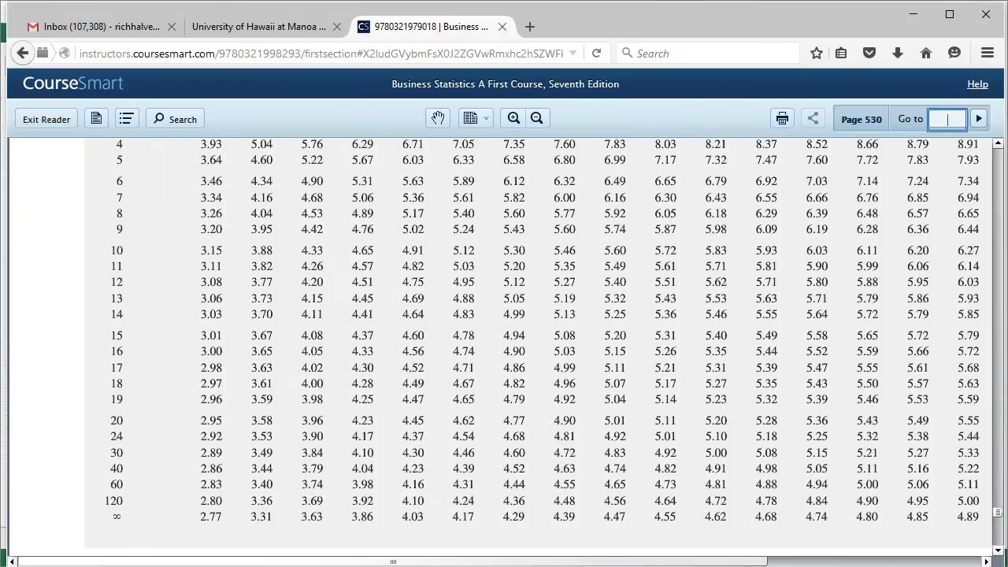
pyautogui.hotkey('alt', 'Tab')
pyautogui.click(134, 290)
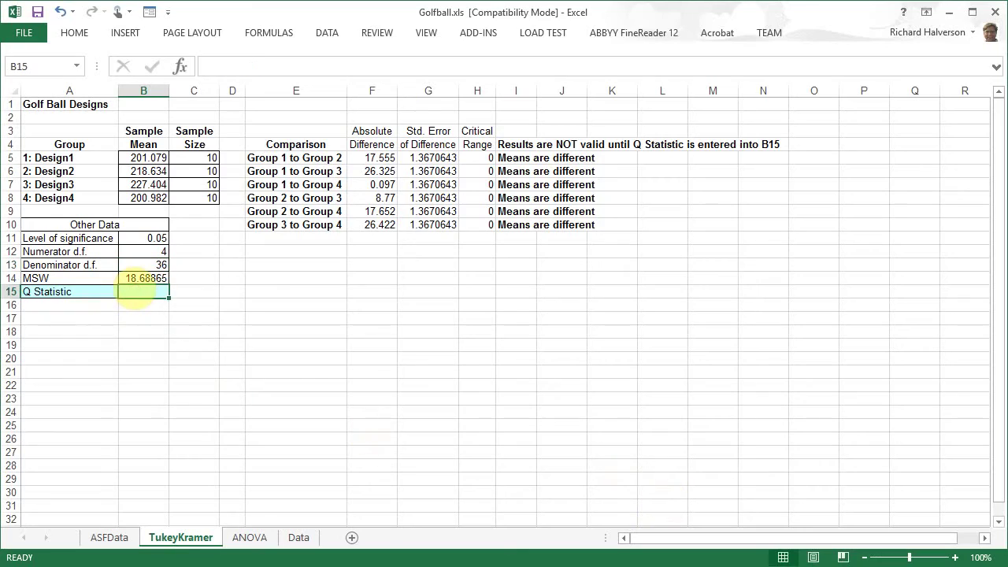
pyautogui.write('3.82')
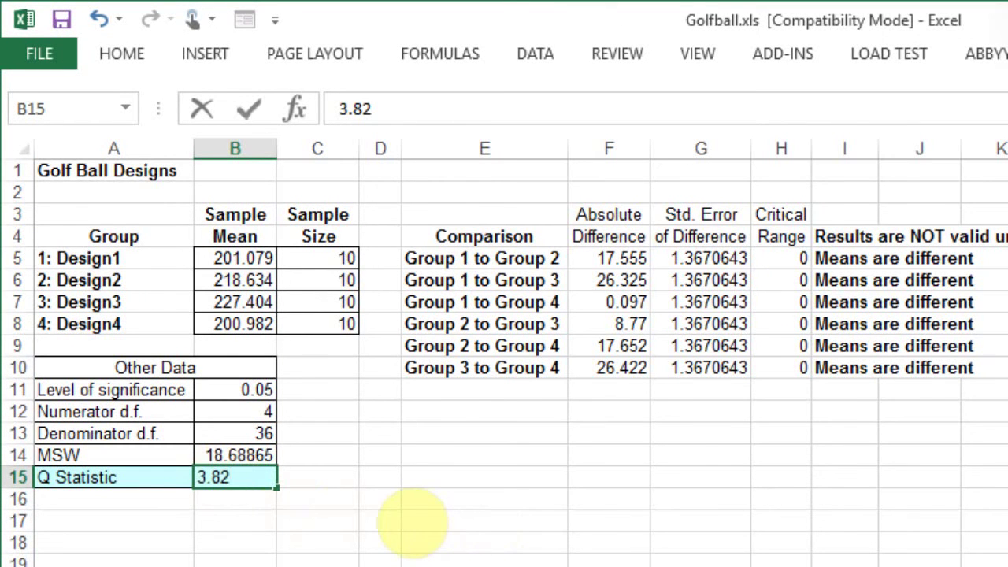
pyautogui.press('Return')
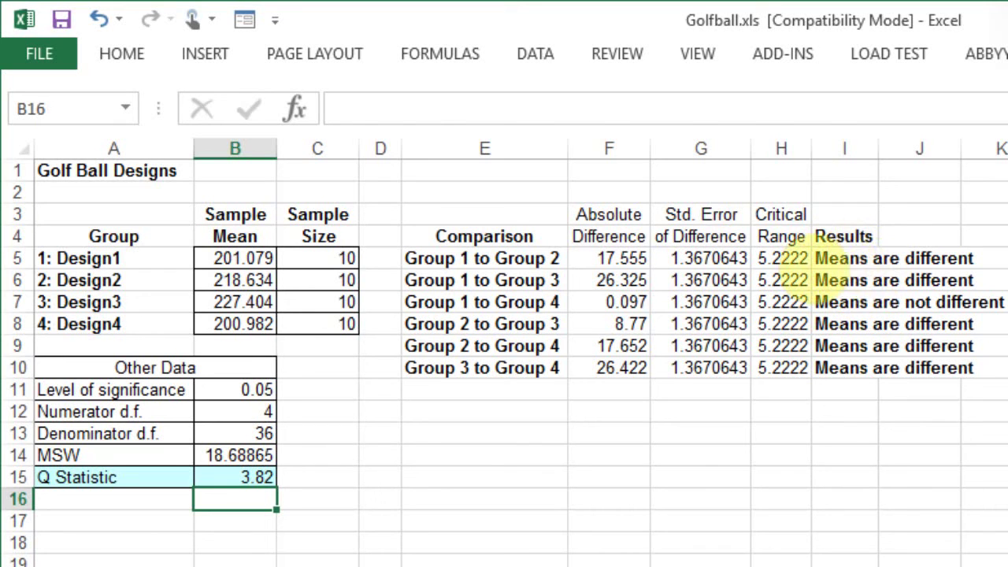
# Review the Tukey-Kramer Results column and go through each group pair in the Comparison column
pyautogui.click(842, 258)
pyautogui.click(840, 280)
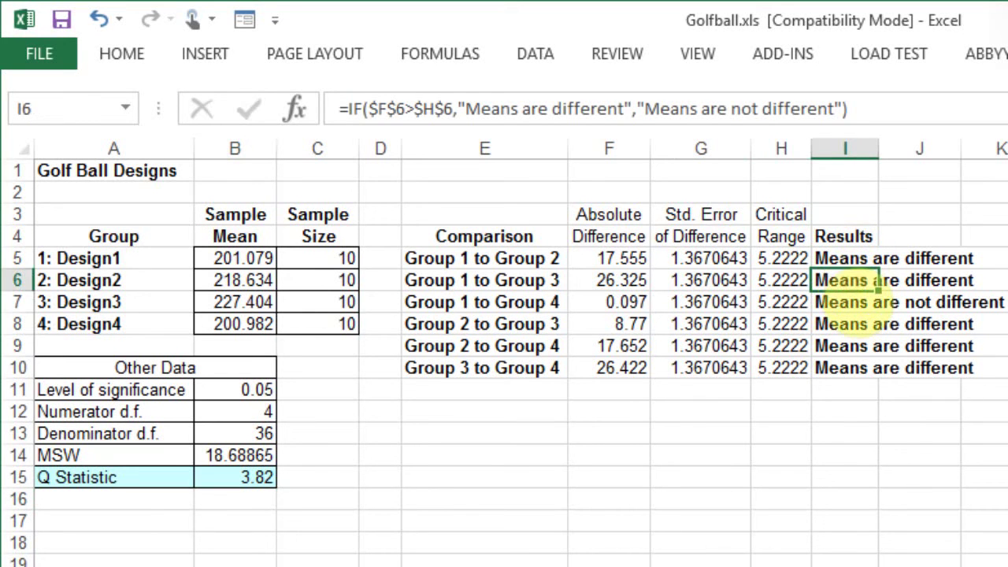
pyautogui.click(856, 302)
pyautogui.click(855, 323)
pyautogui.click(508, 258)
pyautogui.click(513, 280)
pyautogui.click(513, 301)
pyautogui.click(516, 324)
pyautogui.click(520, 345)
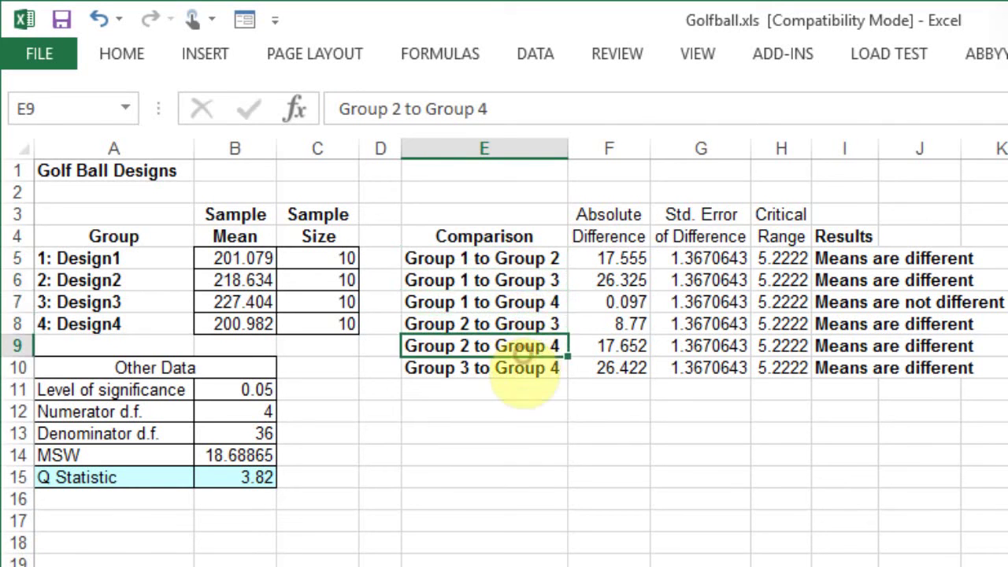
pyautogui.moveTo(522, 368); pyautogui.dragTo(512, 307)
pyautogui.click(523, 373)
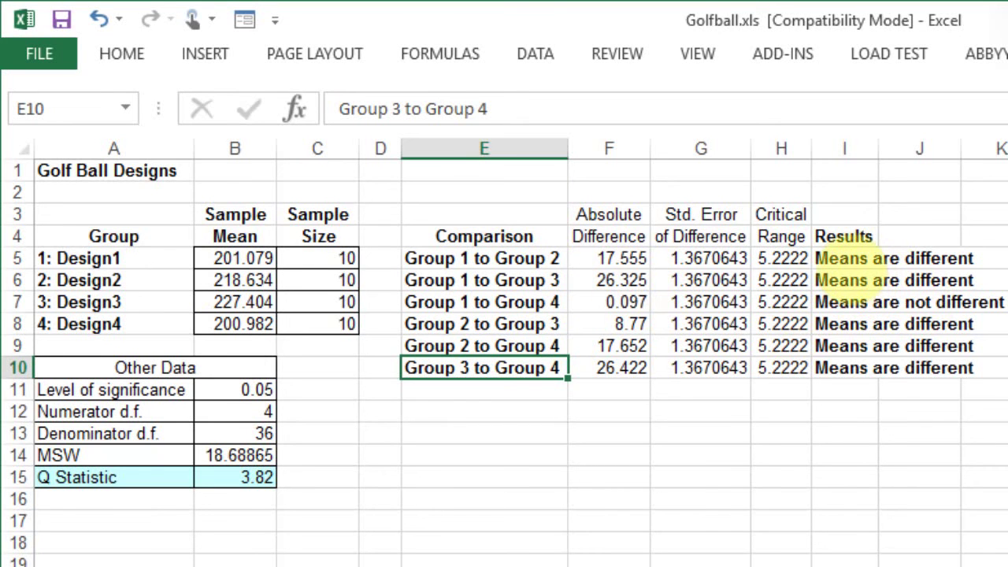
# Examine the Group 1 to Group 4 result against the sample means of Design1 and Design4
pyautogui.click(849, 258)
pyautogui.click(861, 301)
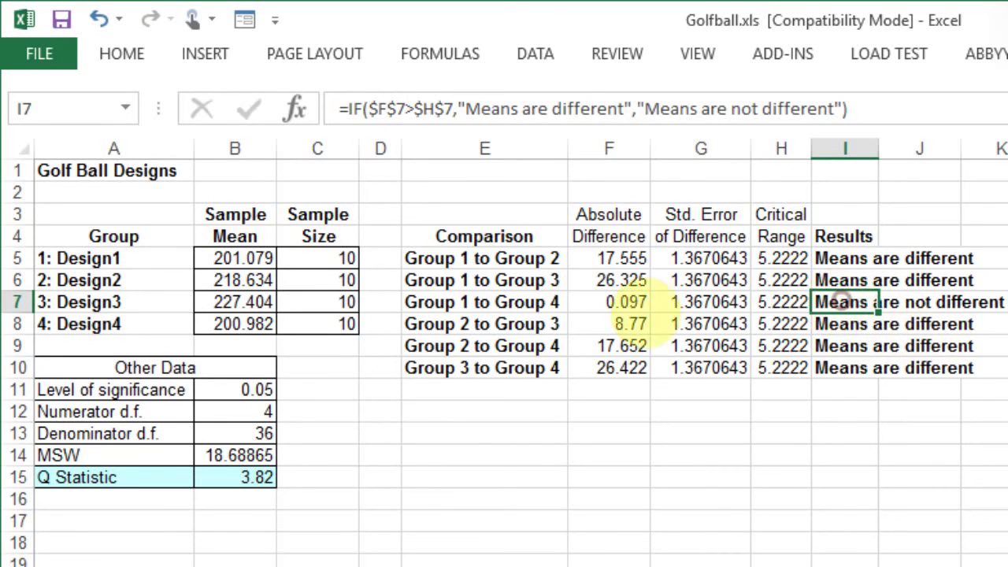
pyautogui.click(492, 302)
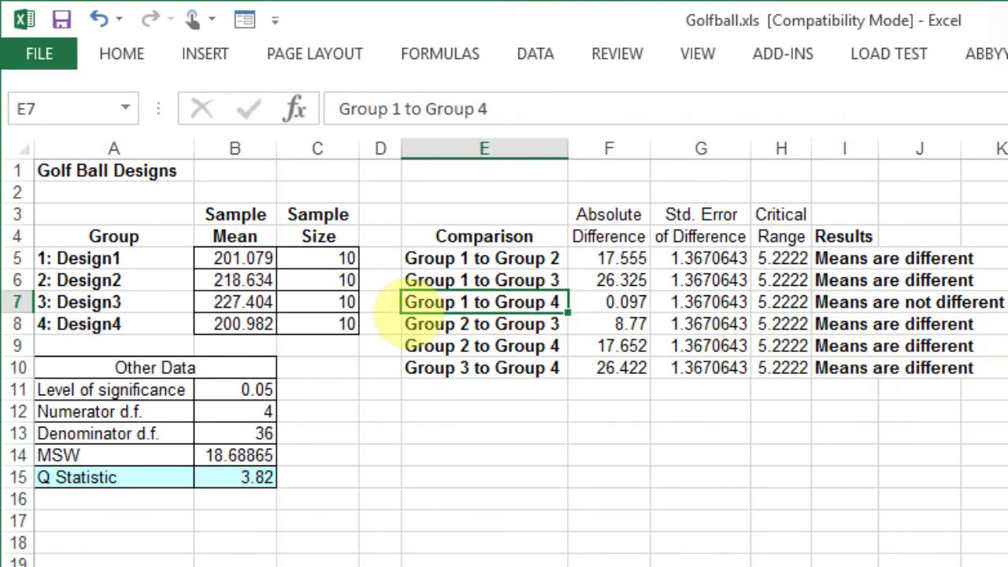
pyautogui.click(241, 258)
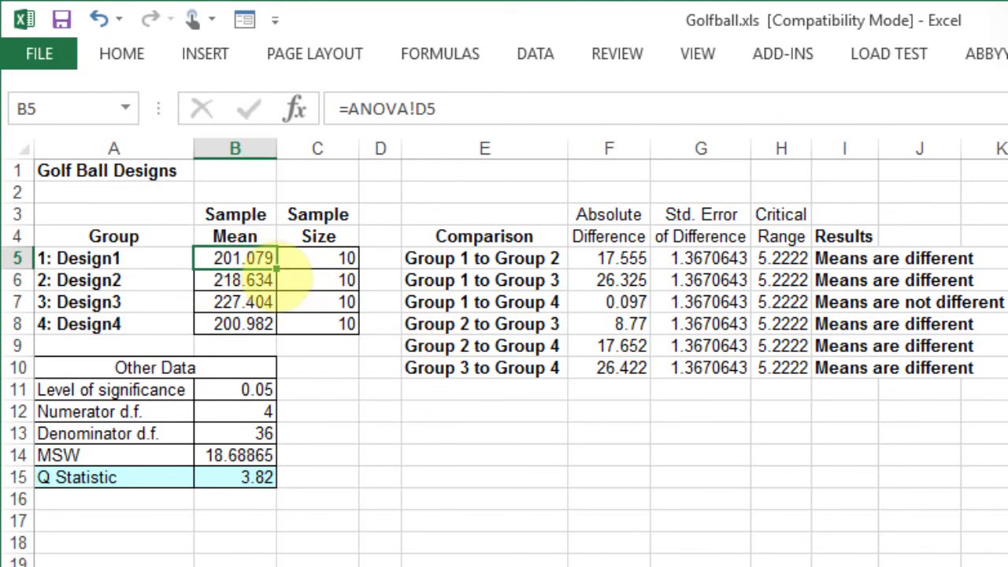
pyautogui.click(247, 323)
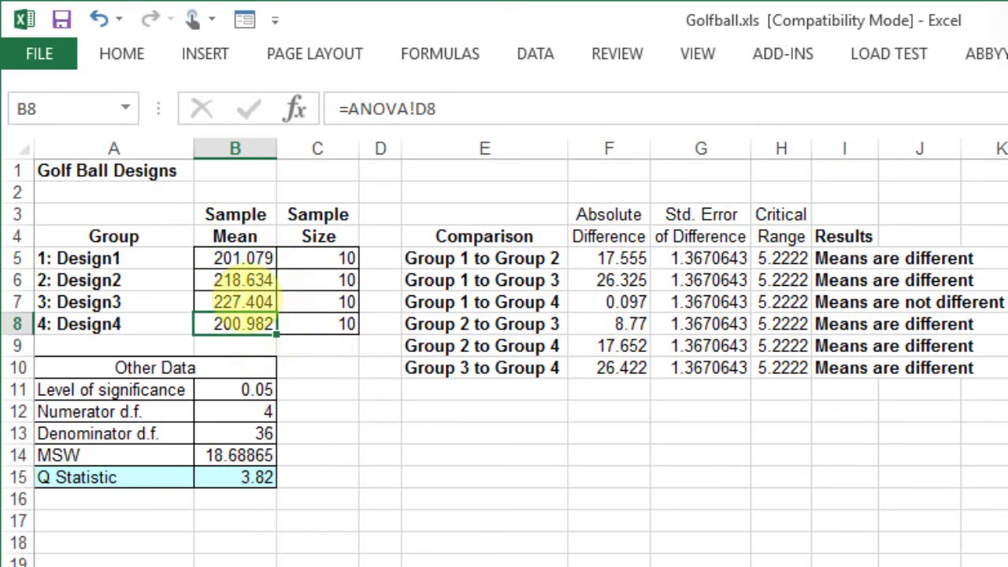
pyautogui.click(240, 258)
pyautogui.click(245, 325)
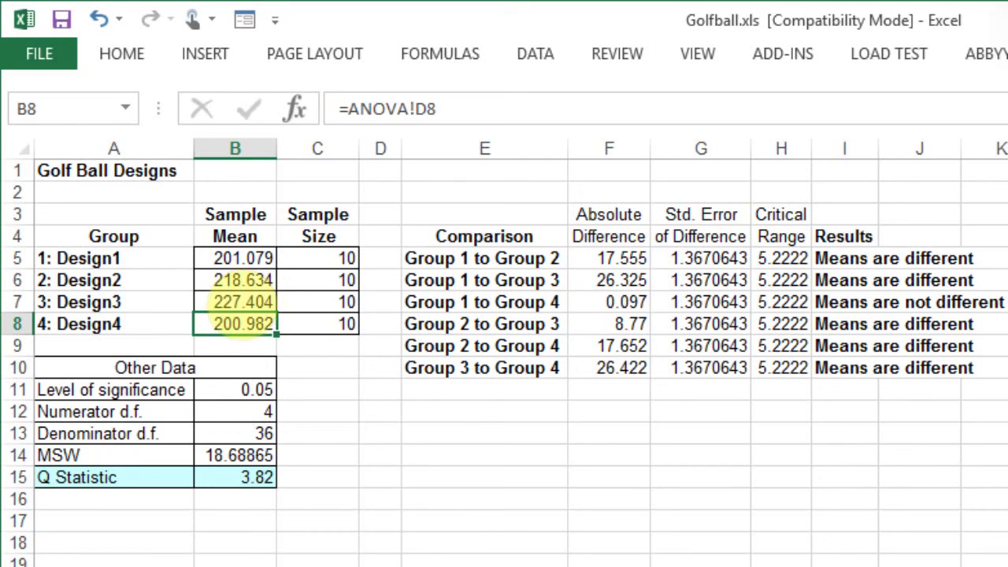
# Compare the sample means of Design3 and Design2, and check the Group 2 to Group 3 result
pyautogui.click(264, 301)
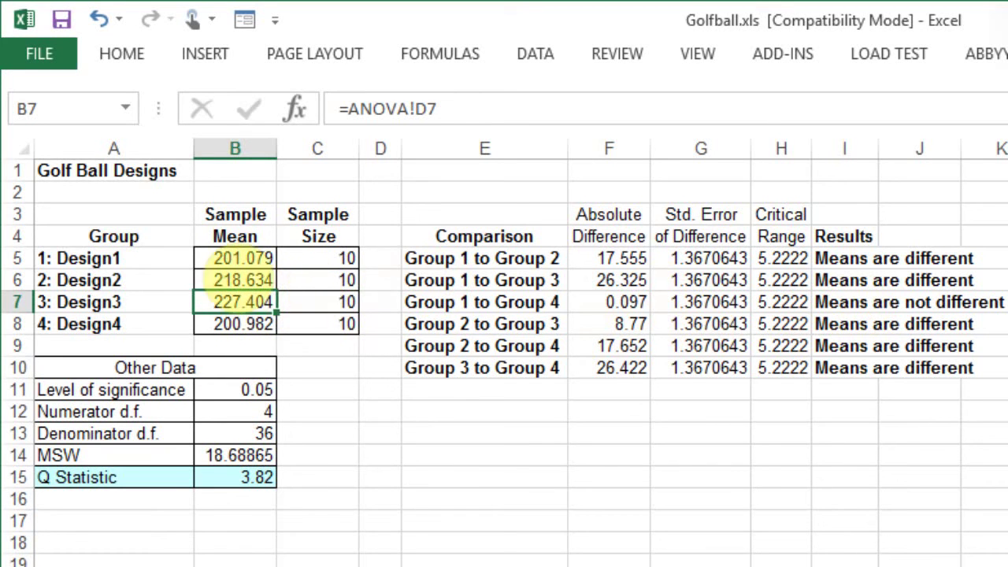
pyautogui.click(258, 282)
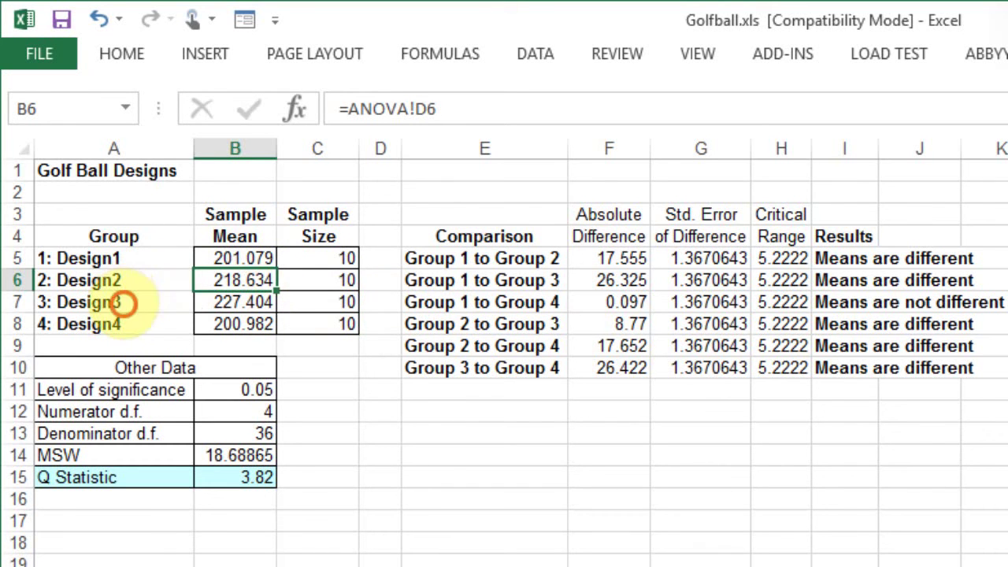
pyautogui.click(86, 301)
pyautogui.click(118, 281)
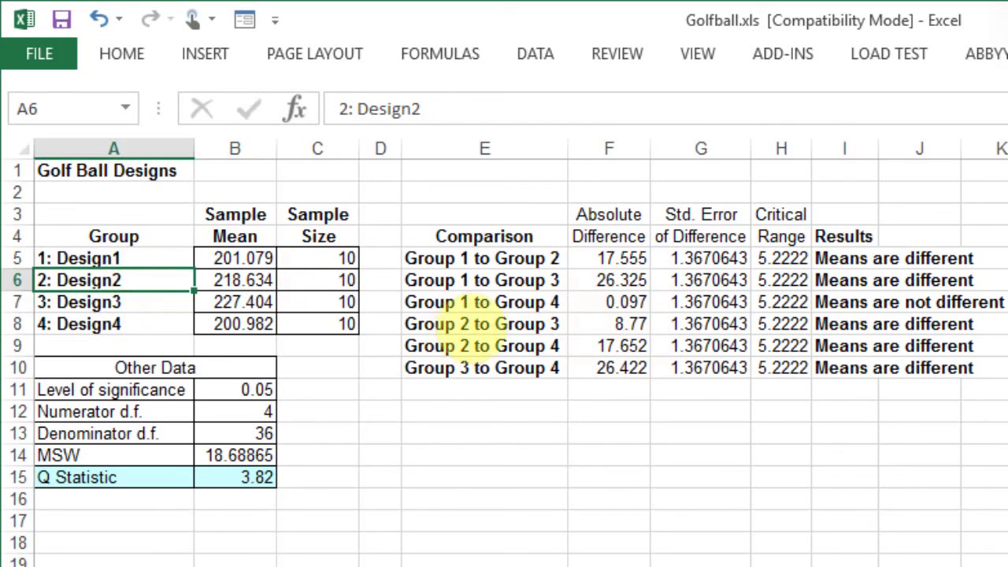
pyautogui.click(464, 325)
pyautogui.click(846, 326)
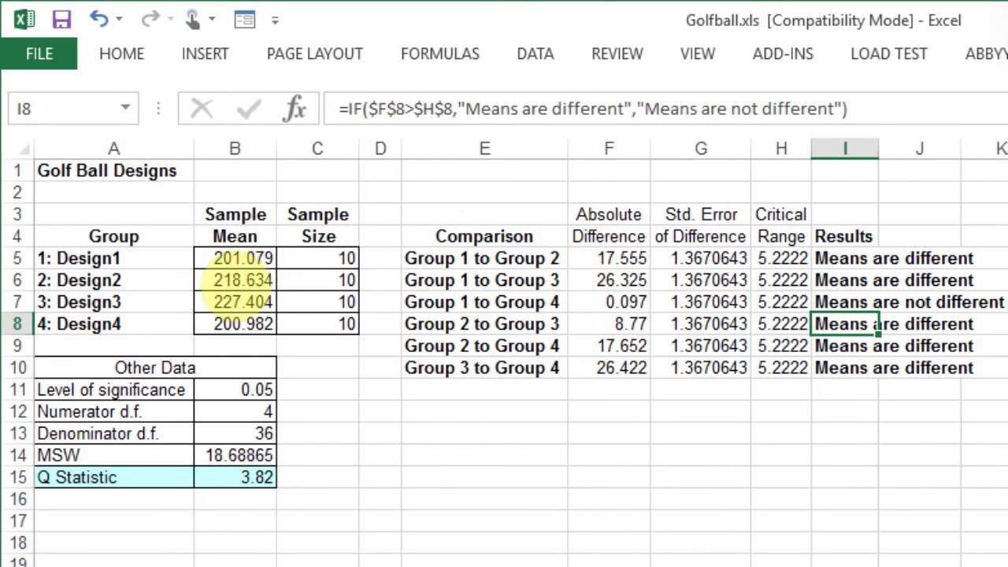
# Check Design2's sample mean against Design1 and Design4 using their comparison results, and recheck the Group 1 to Group 4 result
pyautogui.click(230, 282)
pyautogui.click(236, 258)
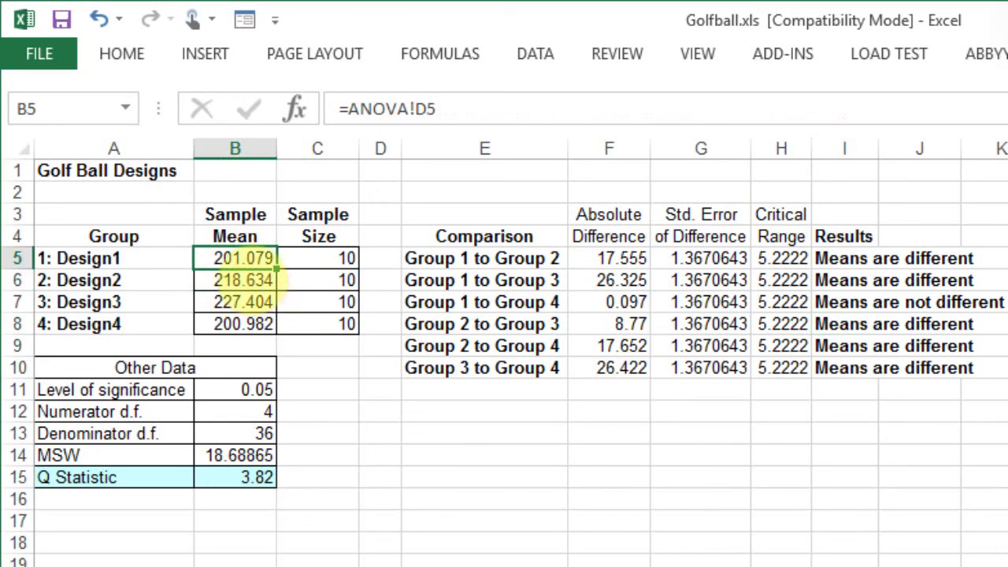
pyautogui.click(535, 263)
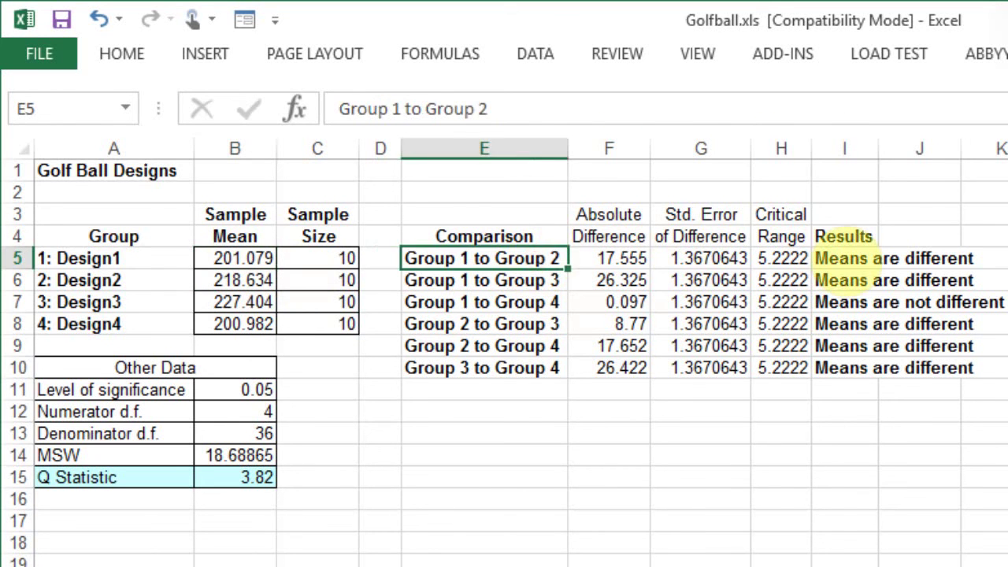
pyautogui.click(840, 260)
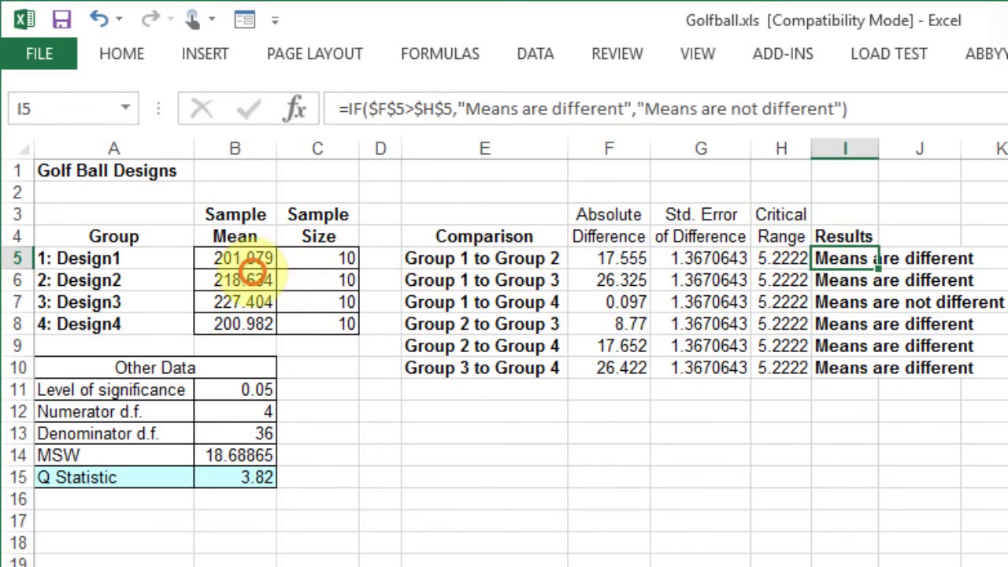
pyautogui.click(250, 276)
pyautogui.click(240, 323)
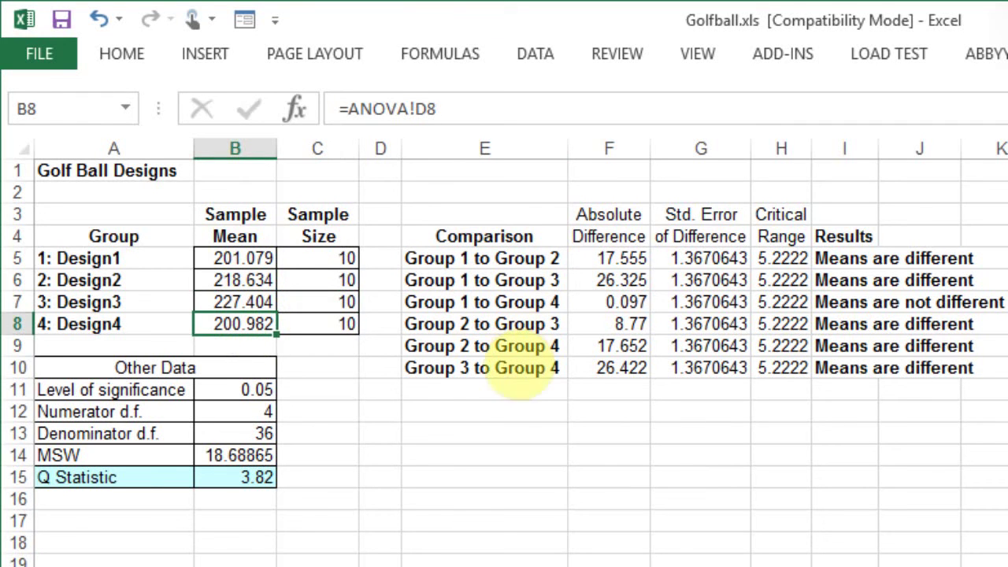
pyautogui.click(521, 347)
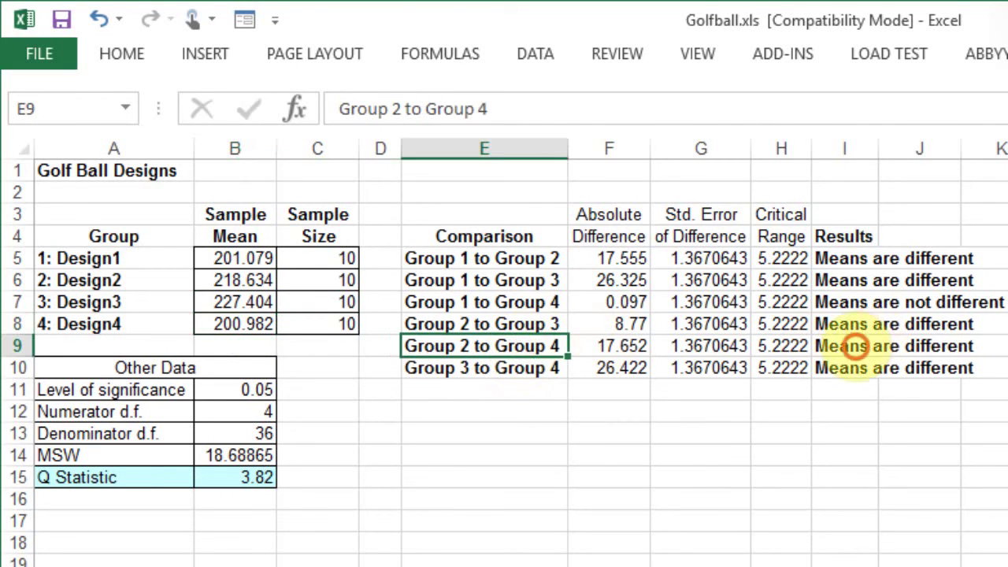
pyautogui.click(848, 344)
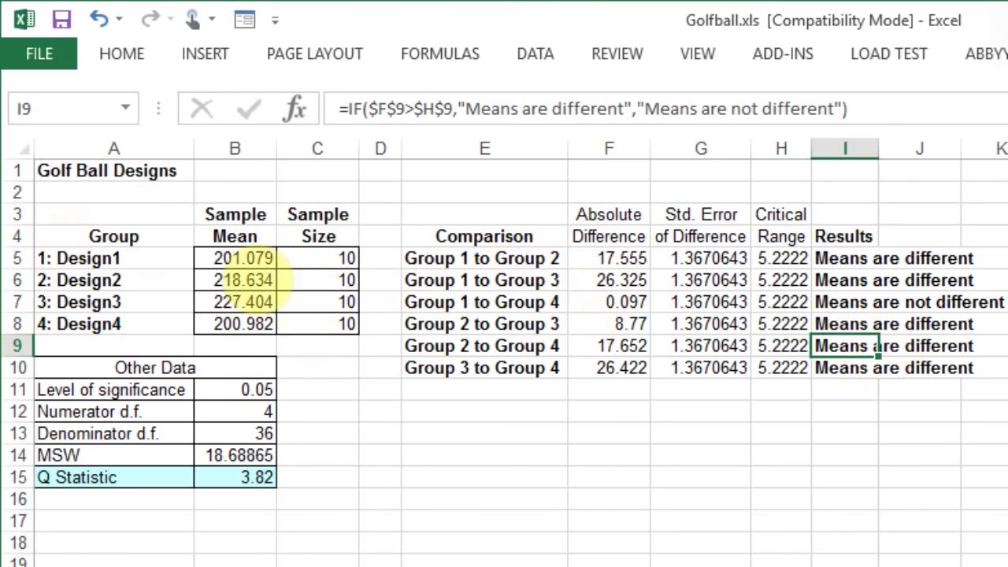
pyautogui.click(236, 258)
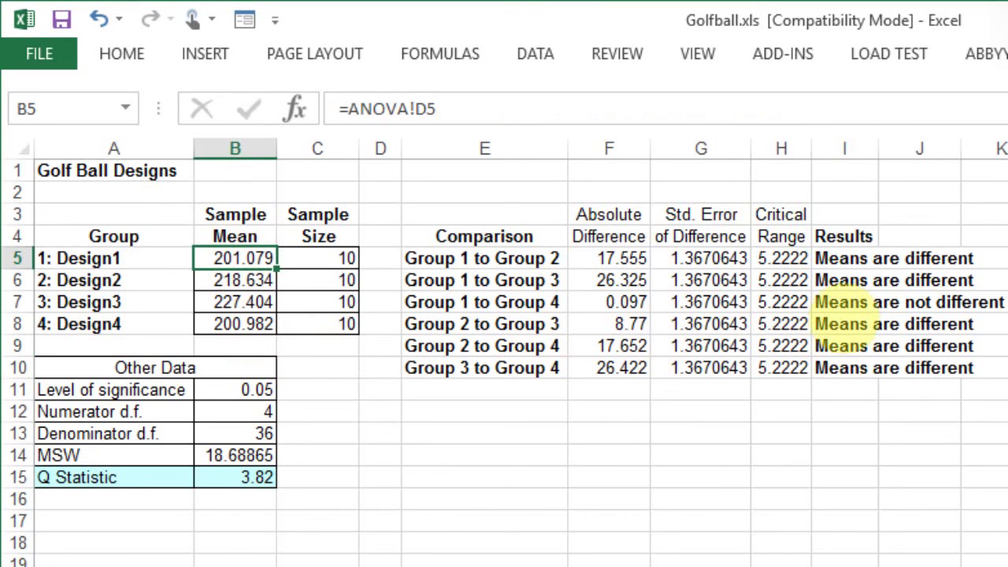
pyautogui.click(844, 303)
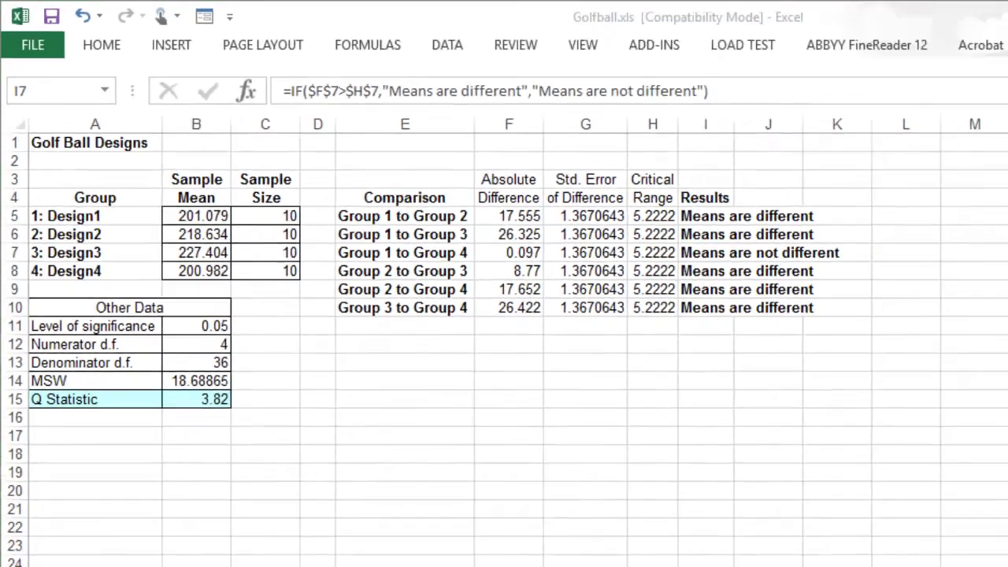
# Read Question c on normality and equal variability in PS6_F15.pdf, and return to the TukeyKramer sheet in Excel
pyautogui.hotkey('alt', 'Tab')
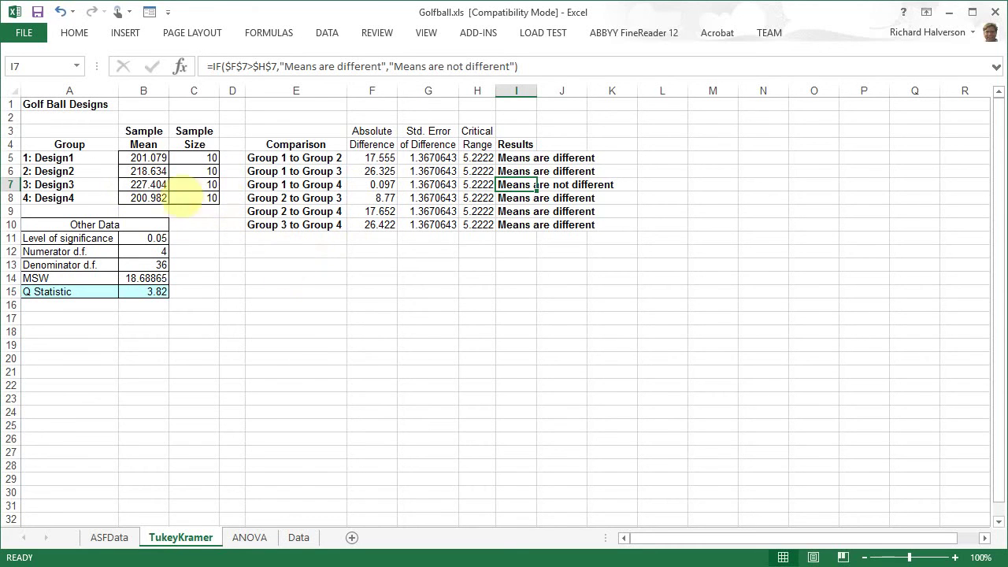
pyautogui.hotkey('alt', 'Tab')
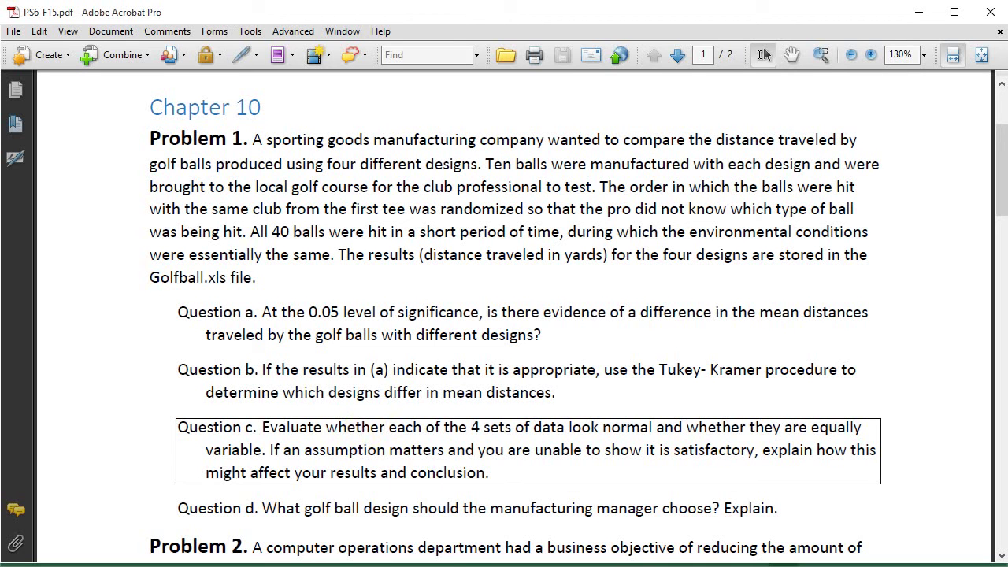
pyautogui.hotkey('alt', 'Tab')
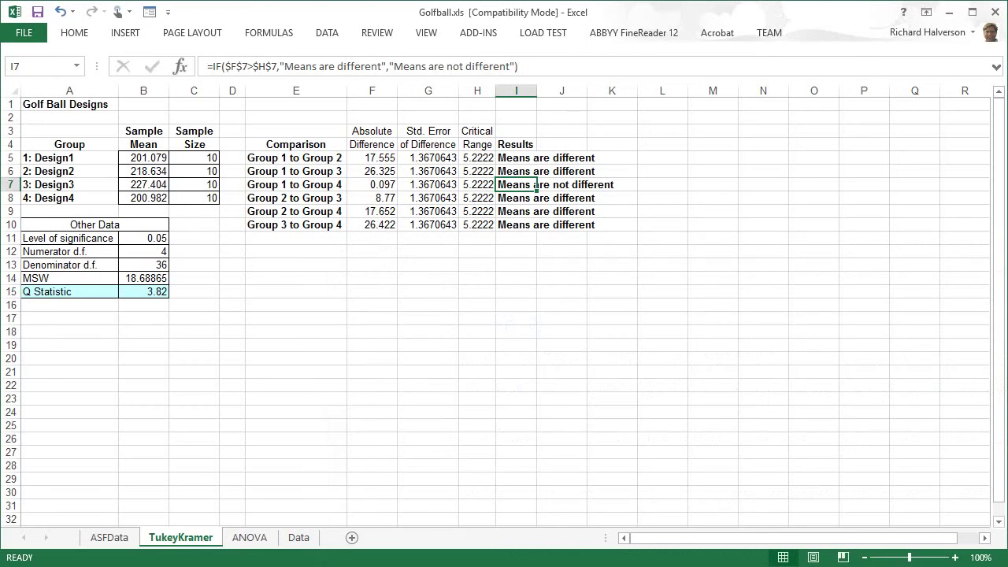
pyautogui.click(370, 262)
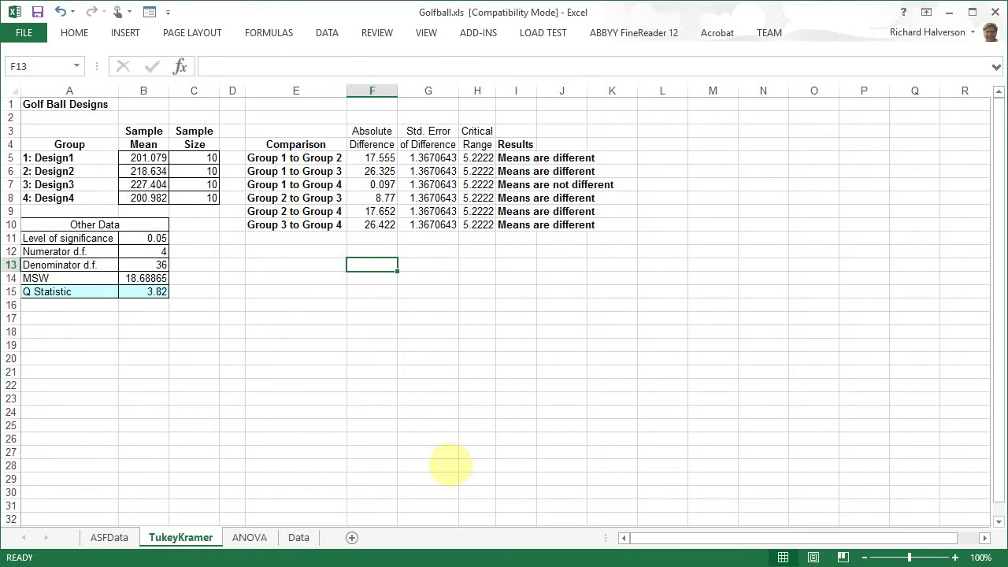
# Generate a PHStat Descriptive Summary of Data!A1:D11 as Multiple Groups - Unstacked, titled Golf Ball Designs, and widen the Design1 to Design4 result columns
pyautogui.click(298, 537)
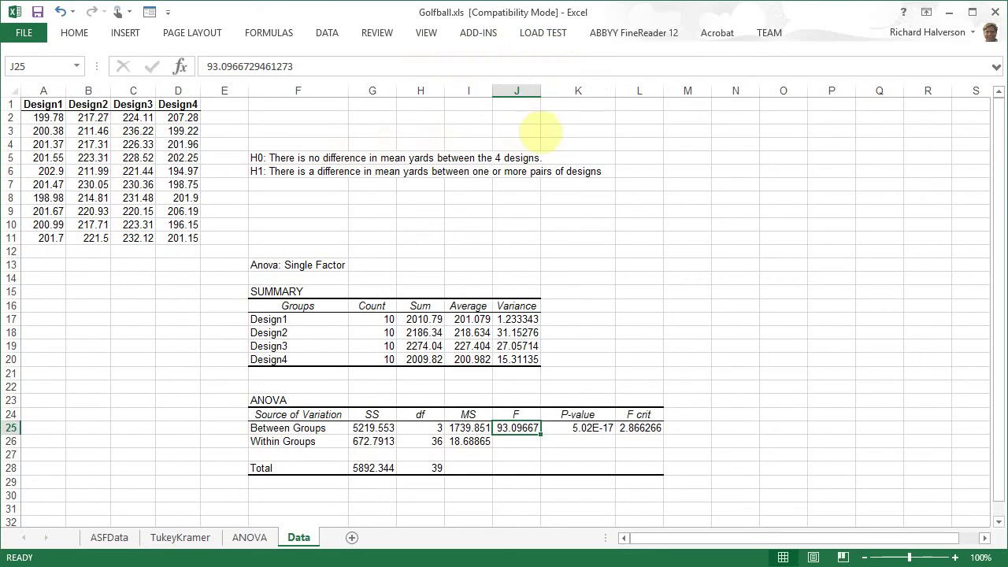
pyautogui.click(478, 32)
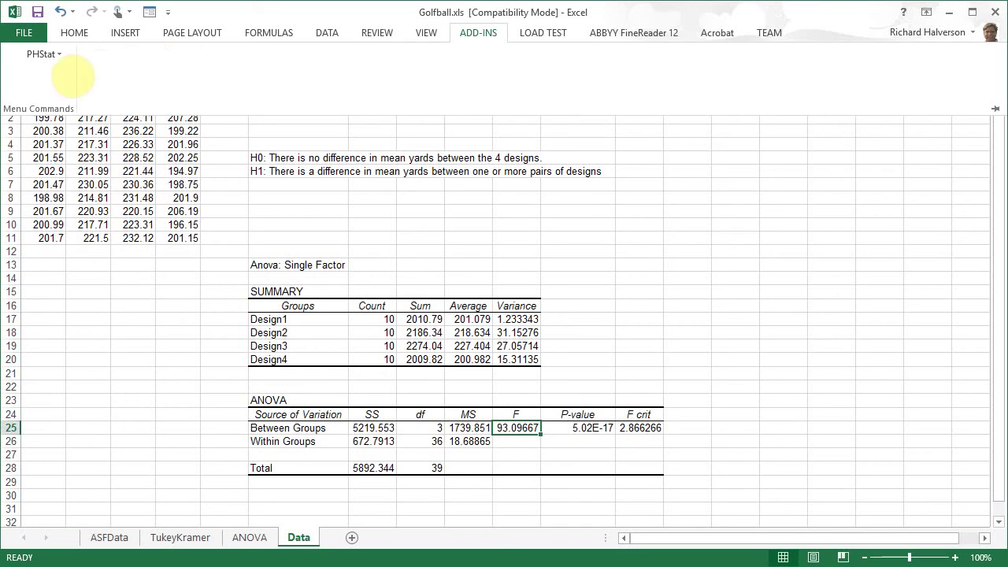
pyautogui.click(43, 54)
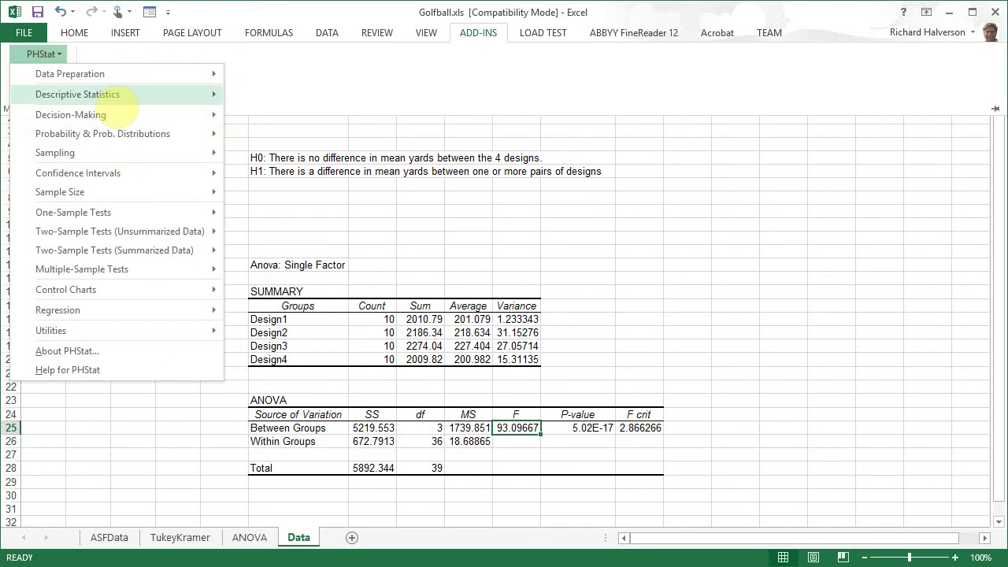
pyautogui.moveTo(118, 95)
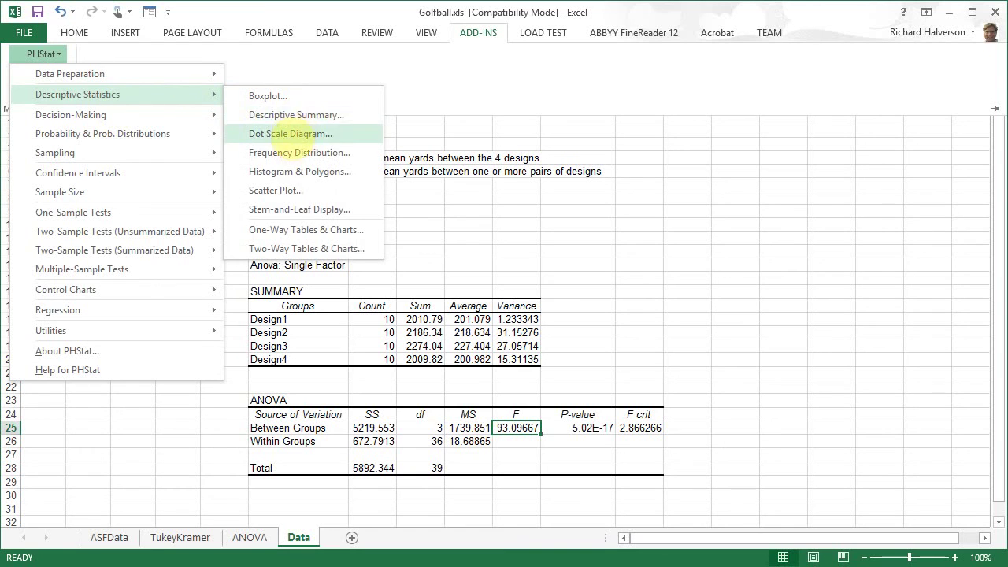
pyautogui.click(281, 115)
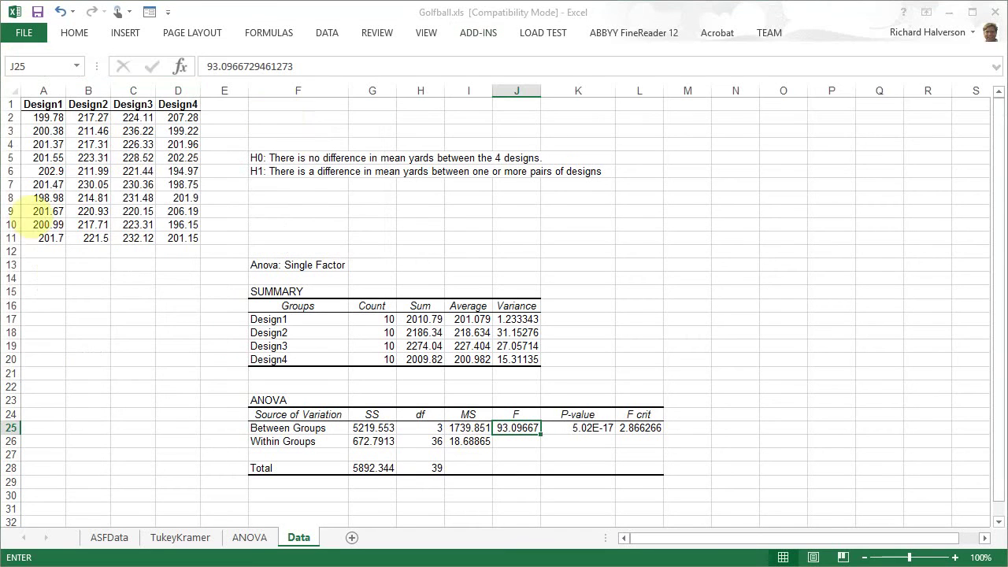
pyautogui.moveTo(1004, 91); pyautogui.dragTo(809, 110)
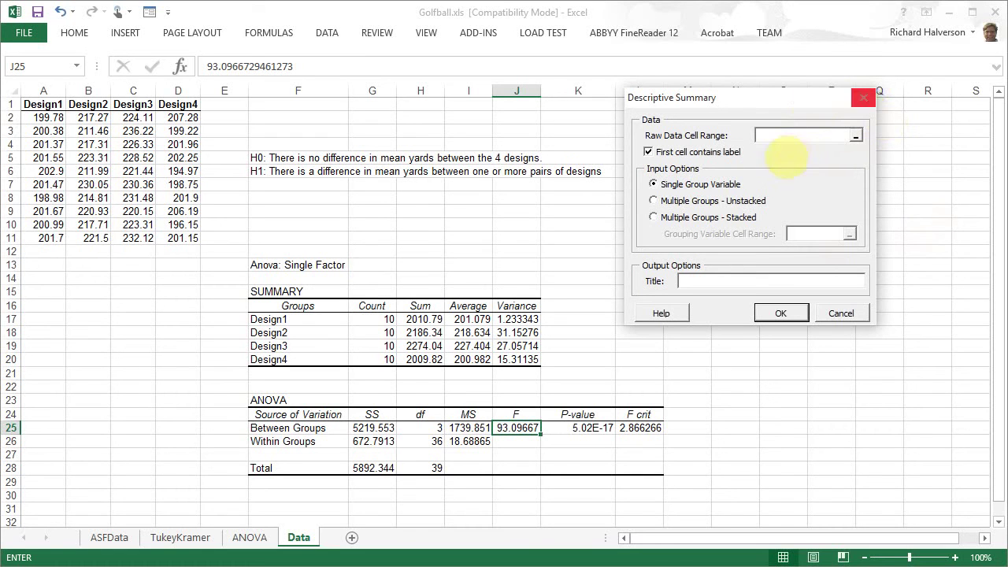
pyautogui.moveTo(39, 104); pyautogui.dragTo(180, 239)
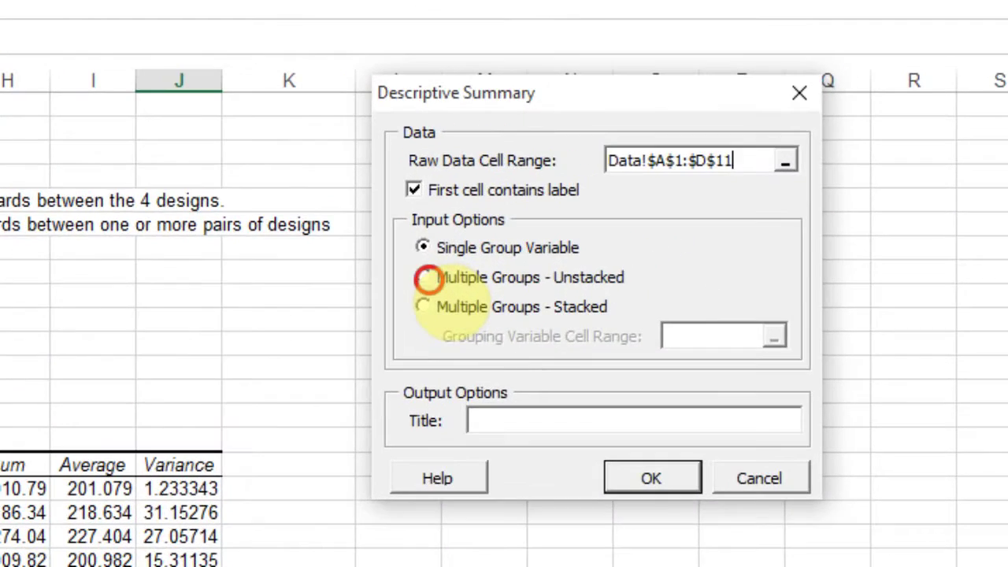
pyautogui.click(655, 201)
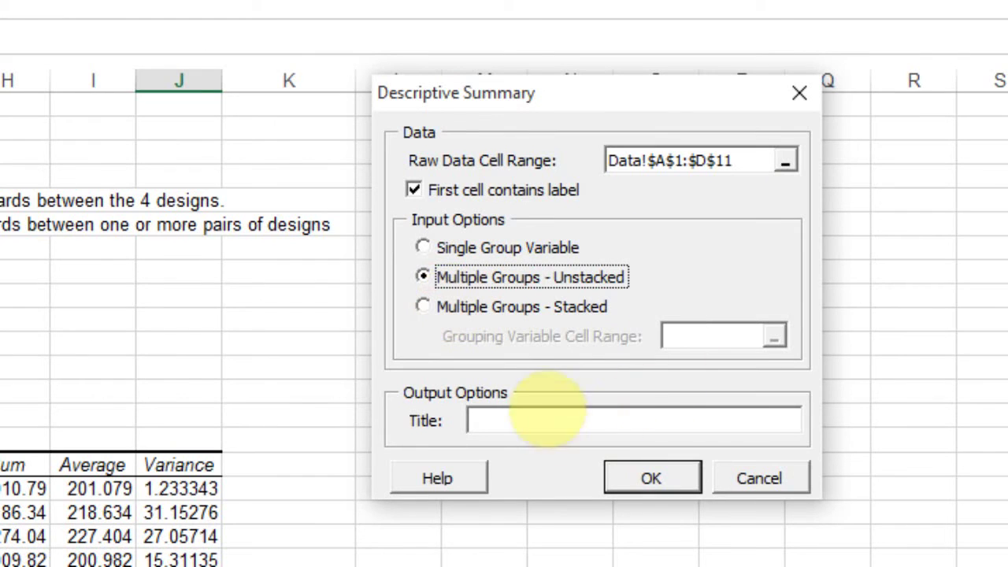
pyautogui.click(533, 419)
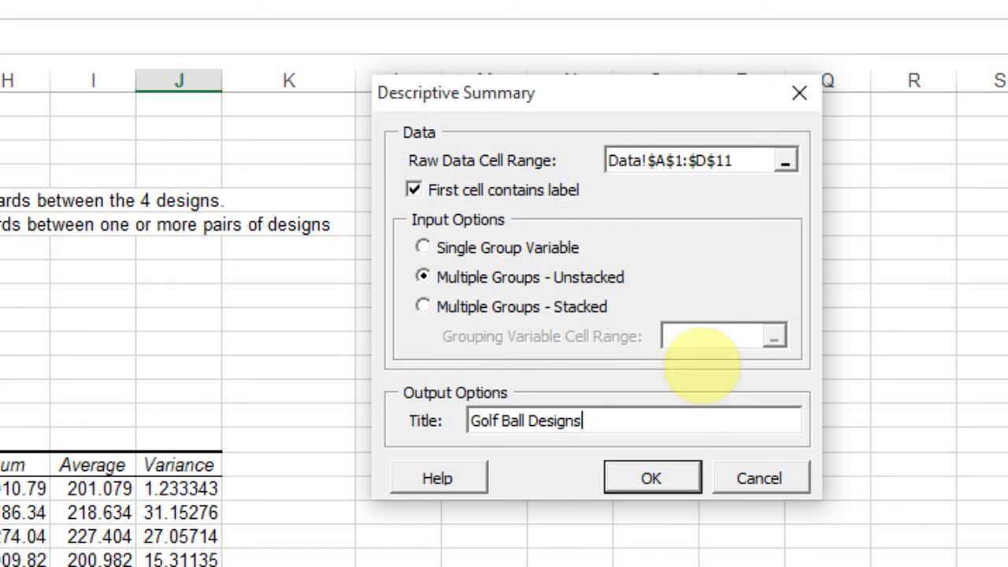
pyautogui.click(674, 478)
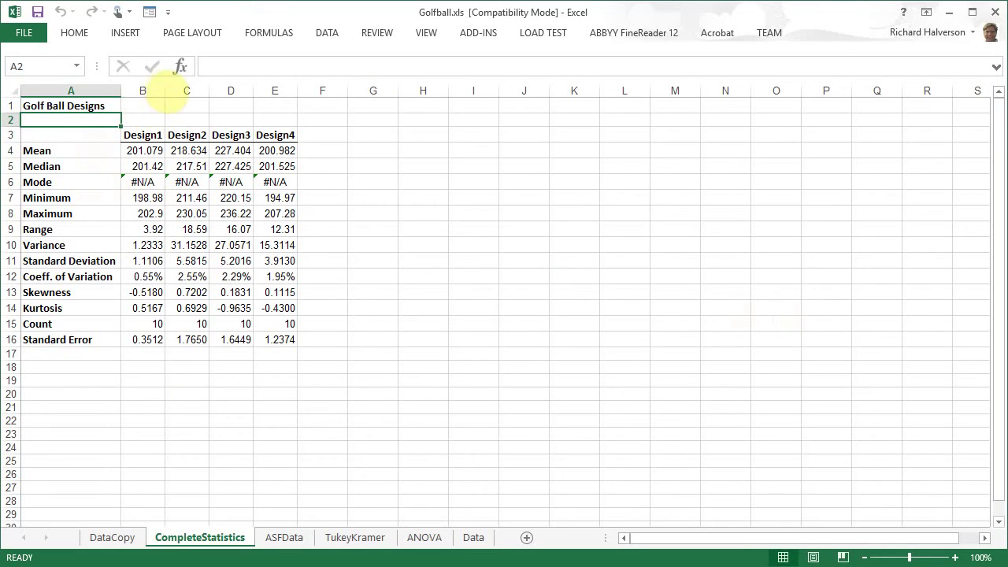
pyautogui.moveTo(161, 90); pyautogui.dragTo(319, 91)
pyautogui.click(461, 274)
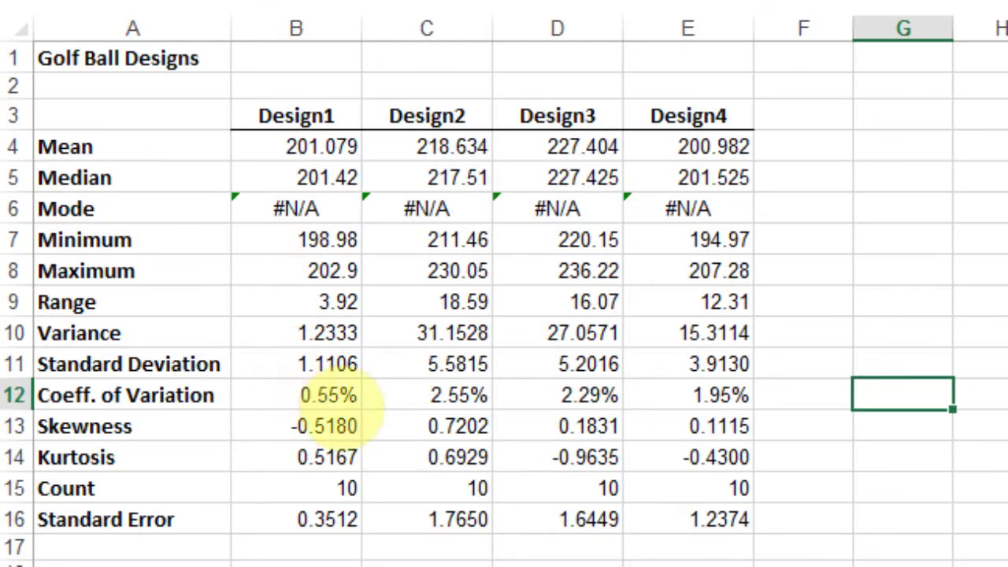
# Examine the skewness and kurtosis of Design1 to Design4 on the CompleteStatistics sheet to judge normality
pyautogui.moveTo(325, 425); pyautogui.dragTo(326, 456)
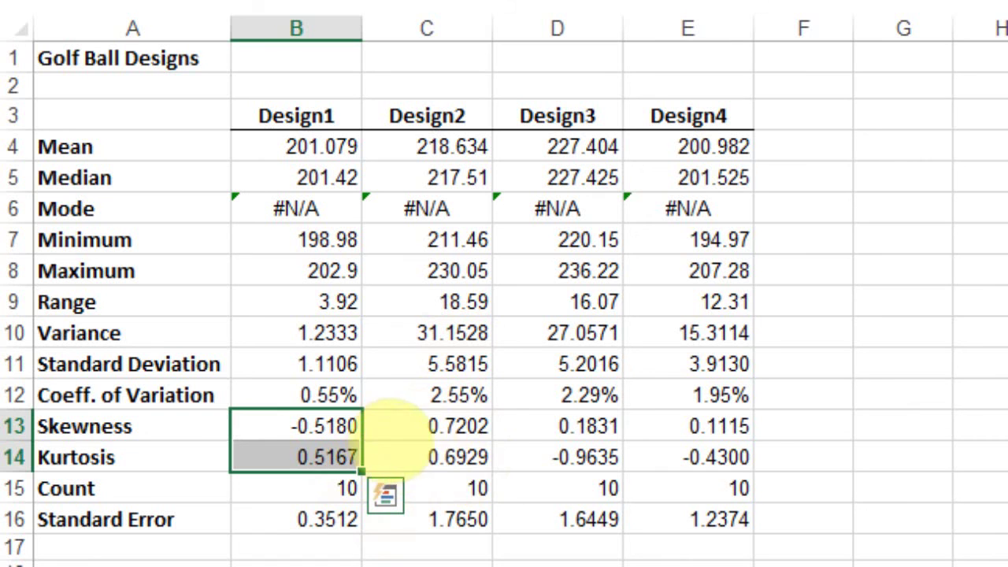
pyautogui.click(458, 428)
pyautogui.moveTo(458, 427); pyautogui.dragTo(472, 444)
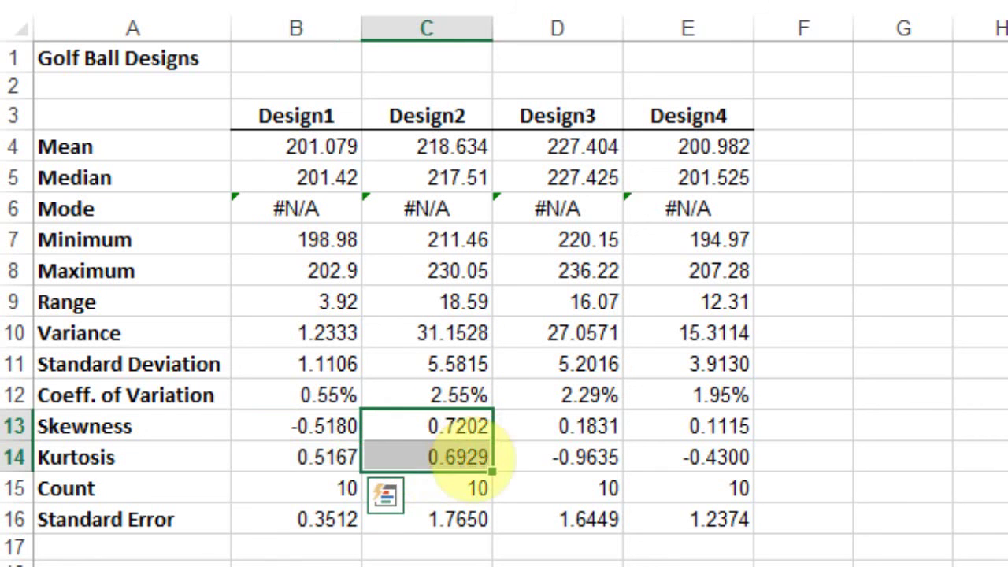
pyautogui.moveTo(589, 426); pyautogui.dragTo(610, 457)
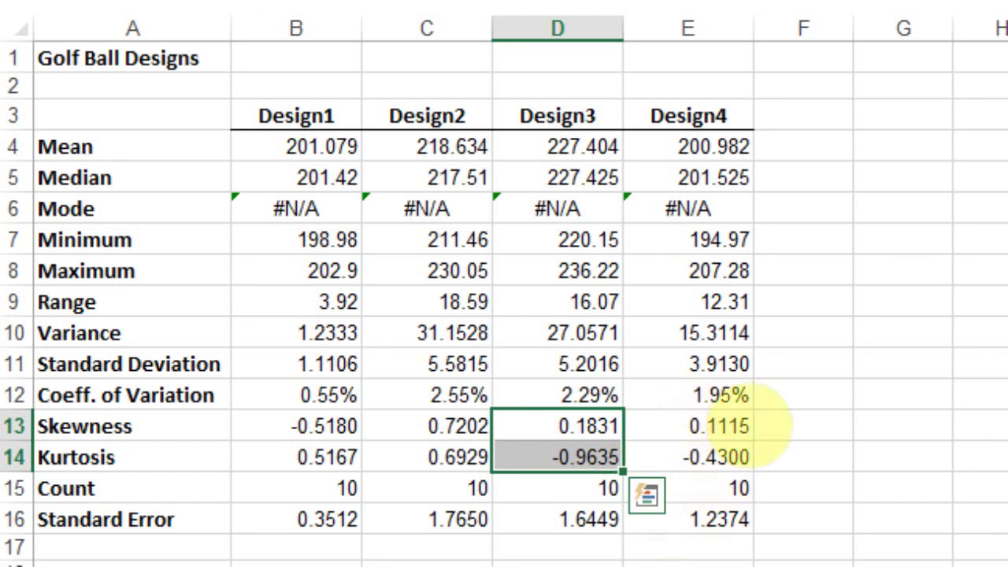
pyautogui.moveTo(716, 431); pyautogui.dragTo(718, 456)
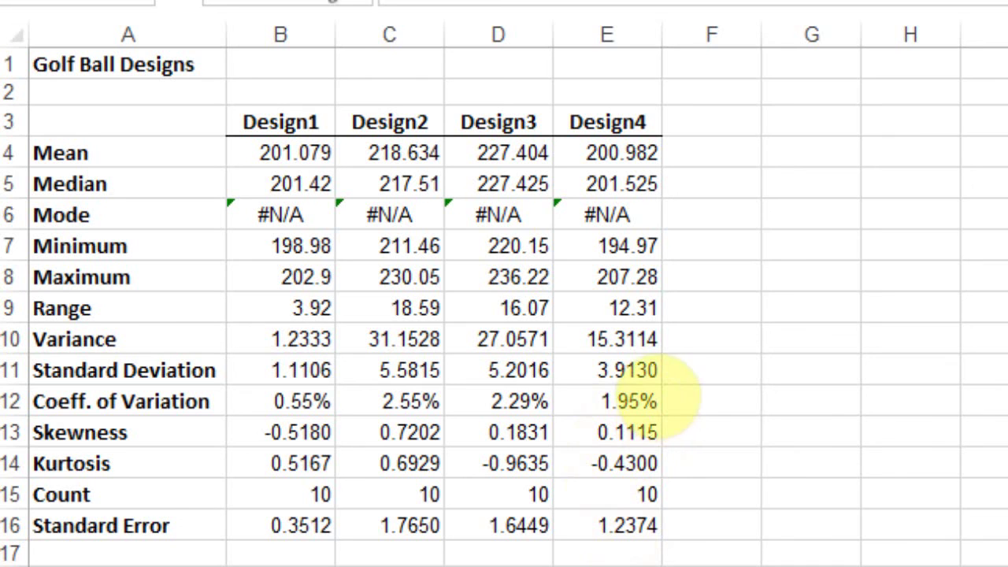
pyautogui.moveTo(645, 431); pyautogui.dragTo(646, 463)
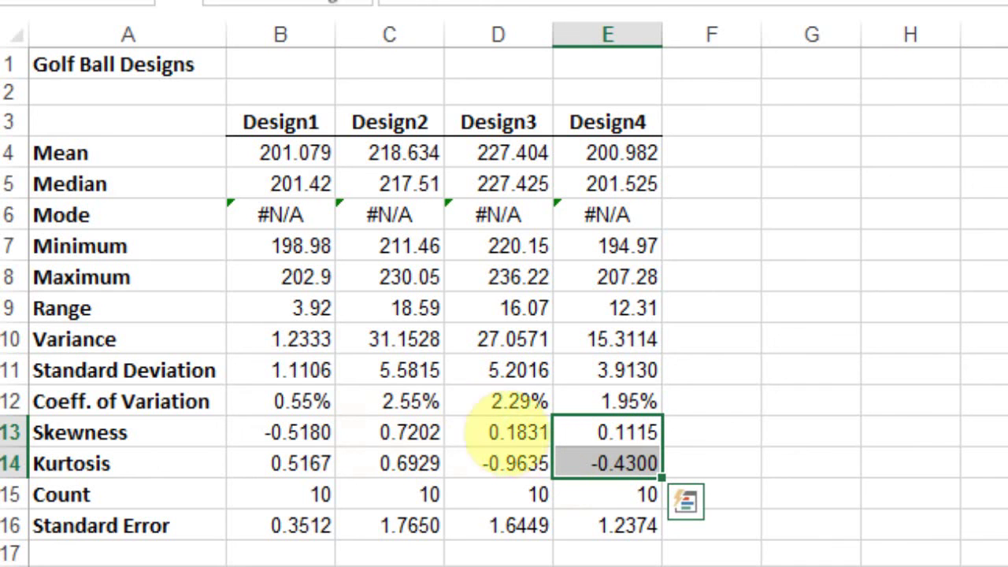
# Compare the variances and standard deviations of the four designs to judge equal variability
pyautogui.click(283, 340)
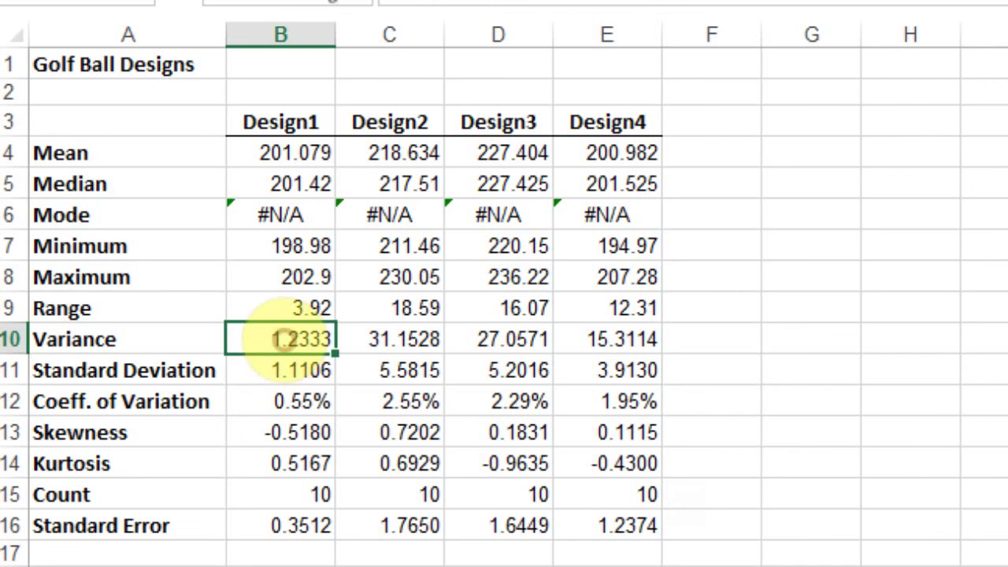
pyautogui.moveTo(303, 341); pyautogui.dragTo(566, 337)
pyautogui.moveTo(256, 370); pyautogui.dragTo(586, 386)
pyautogui.click(592, 379)
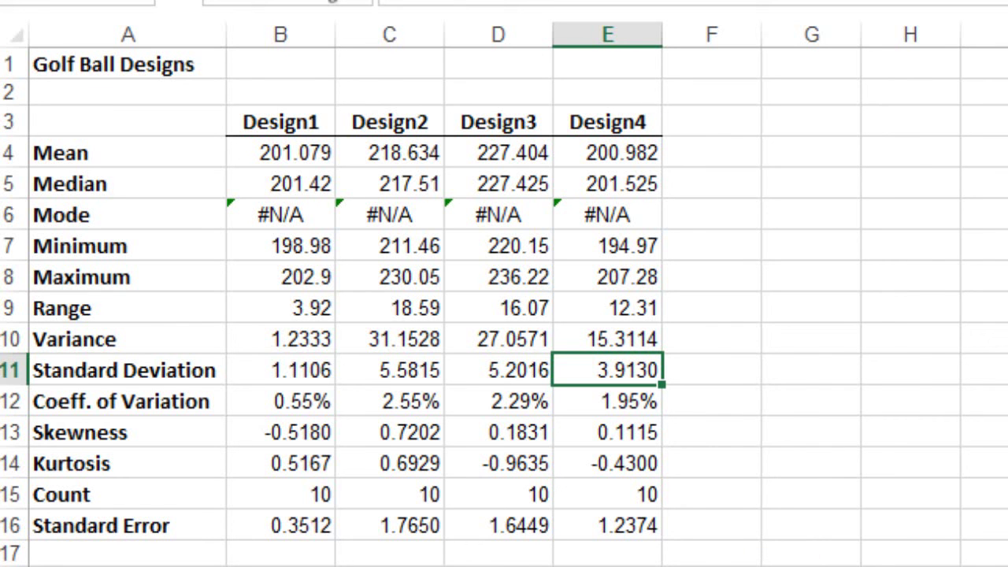
# Switch to the CourseSmart textbook in the browser and read the One-Way ANOVA F Test Assumptions section
pyautogui.hotkey('alt', 'Tab')
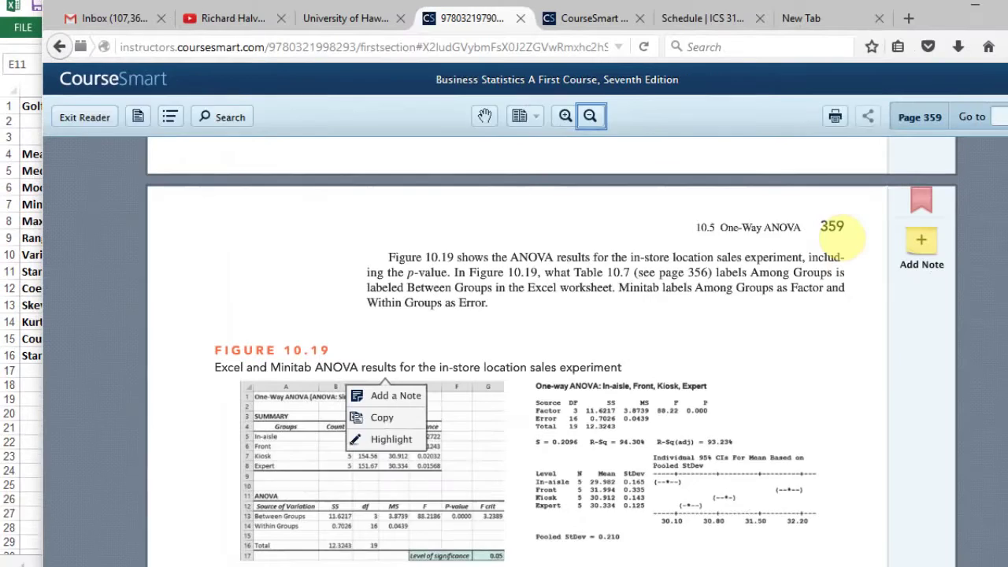
pyautogui.scroll(-10, 698, 282)
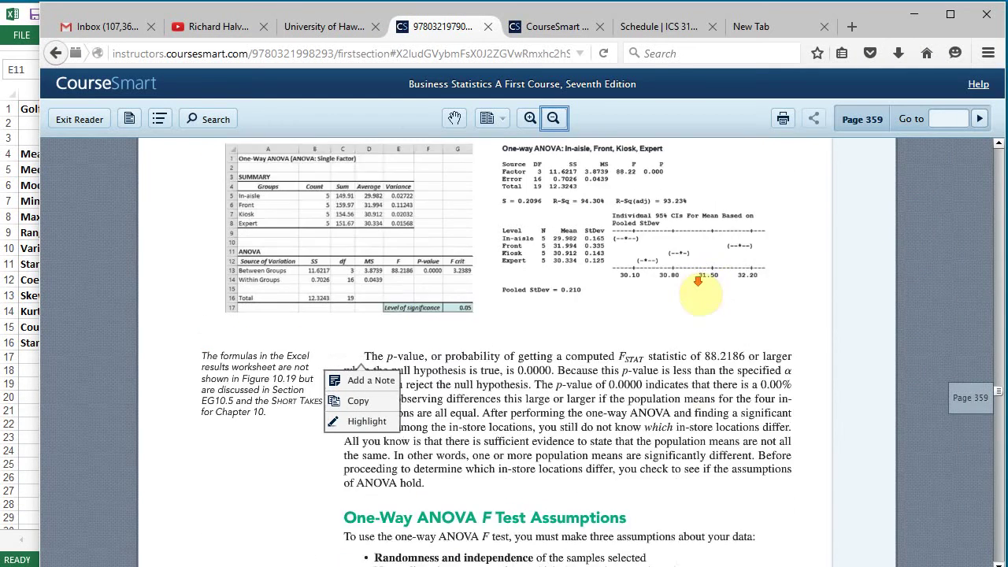
pyautogui.scroll(-2, 697, 283)
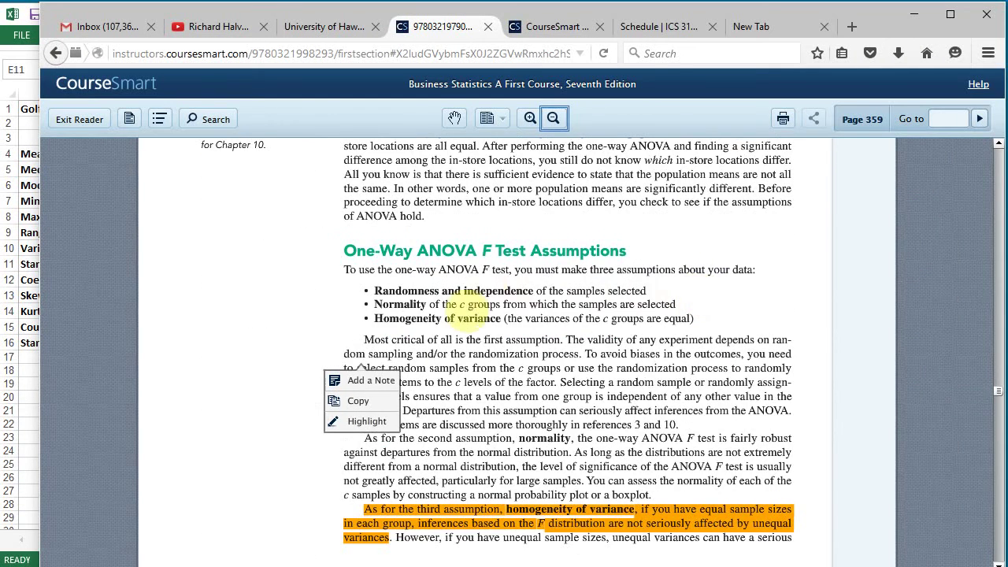
pyautogui.click(296, 336)
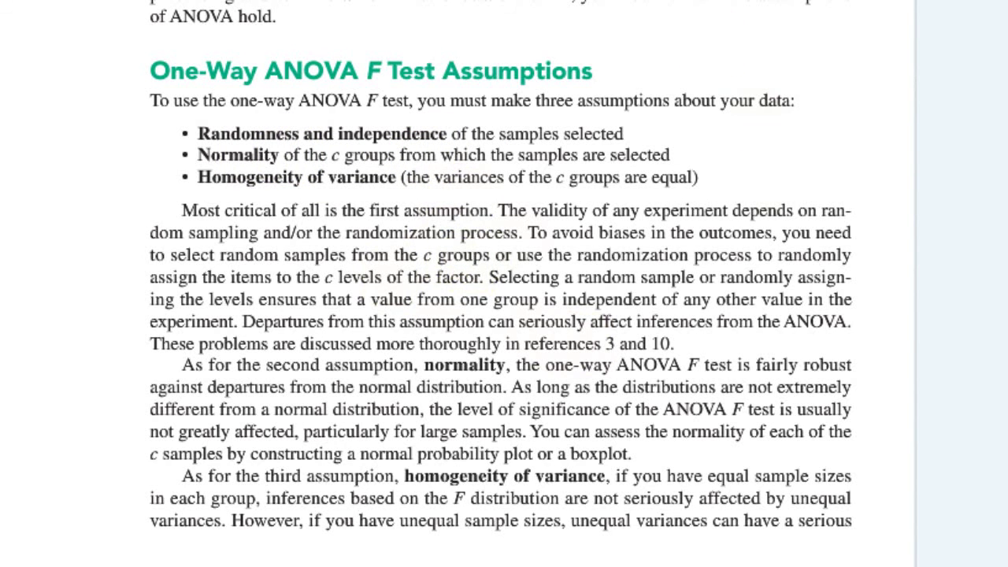
pyautogui.scroll(3, 583, 165)
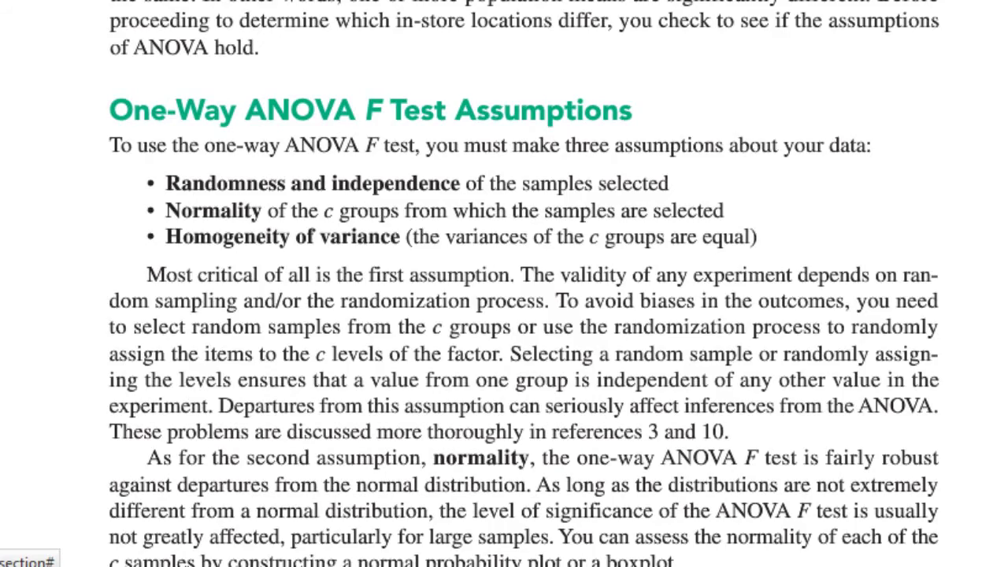
pyautogui.scroll(-1, 586, 165)
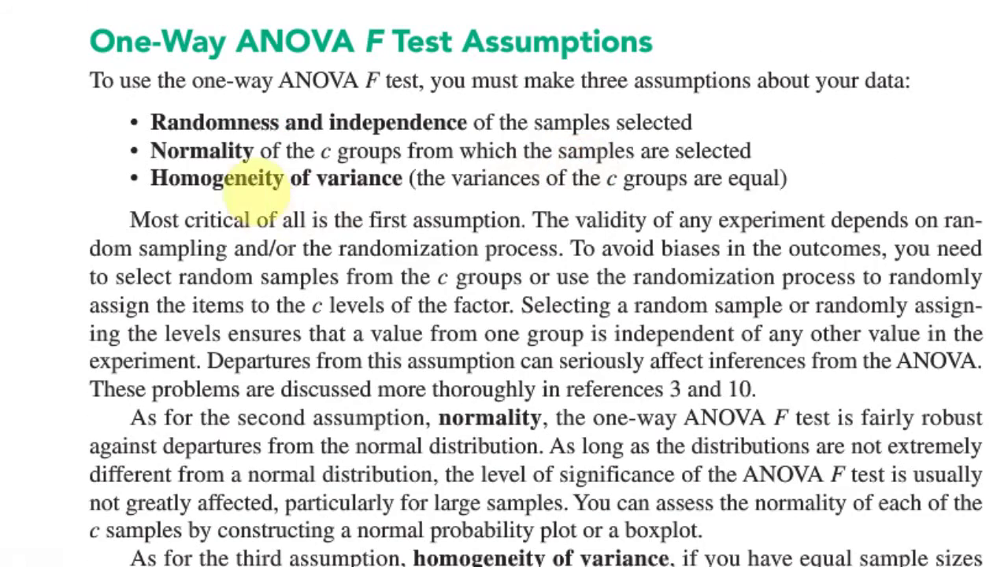
pyautogui.scroll(-5, 551, 341)
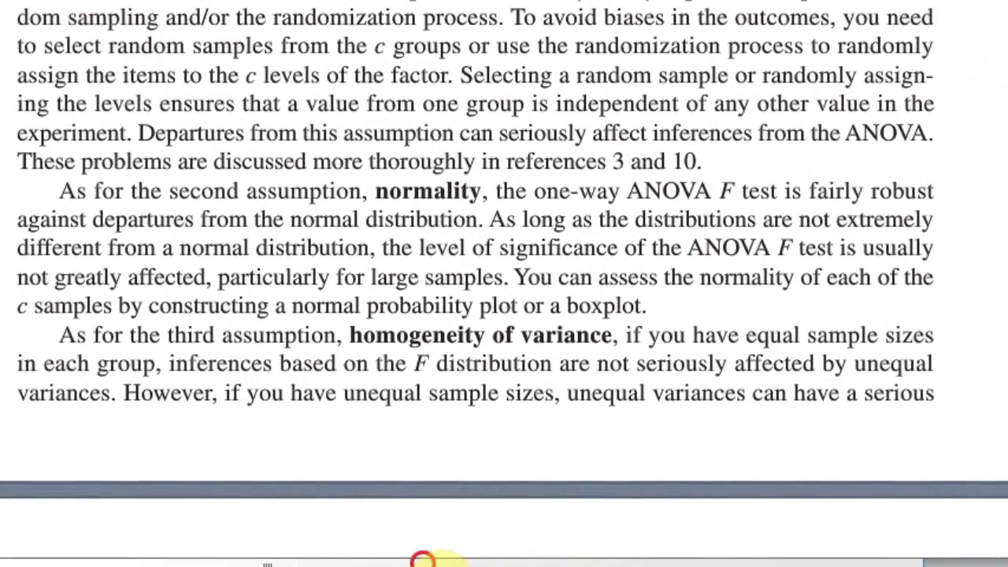
pyautogui.hscroll(2, 446, 561)
pyautogui.scroll(-1, 394, 299)
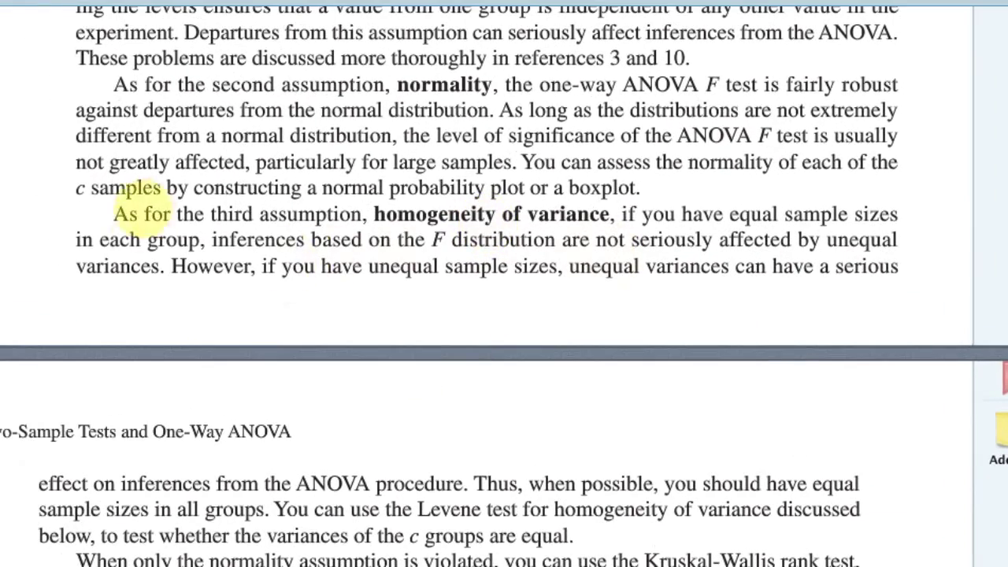
# Mark and read the homogeneity of variance passage on equal sample sizes and F distribution inferences
pyautogui.moveTo(115, 214); pyautogui.dragTo(229, 240)
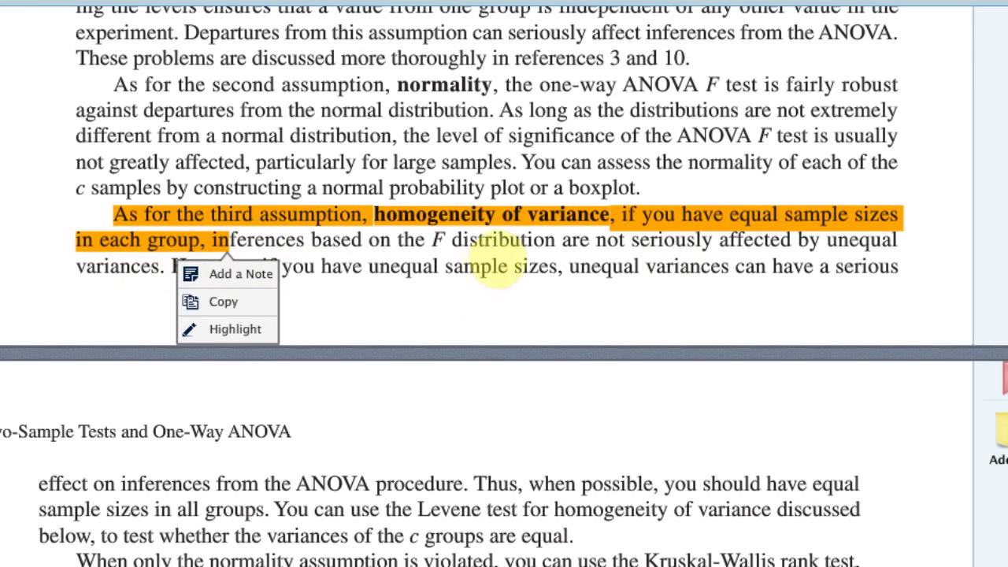
pyautogui.click(481, 242)
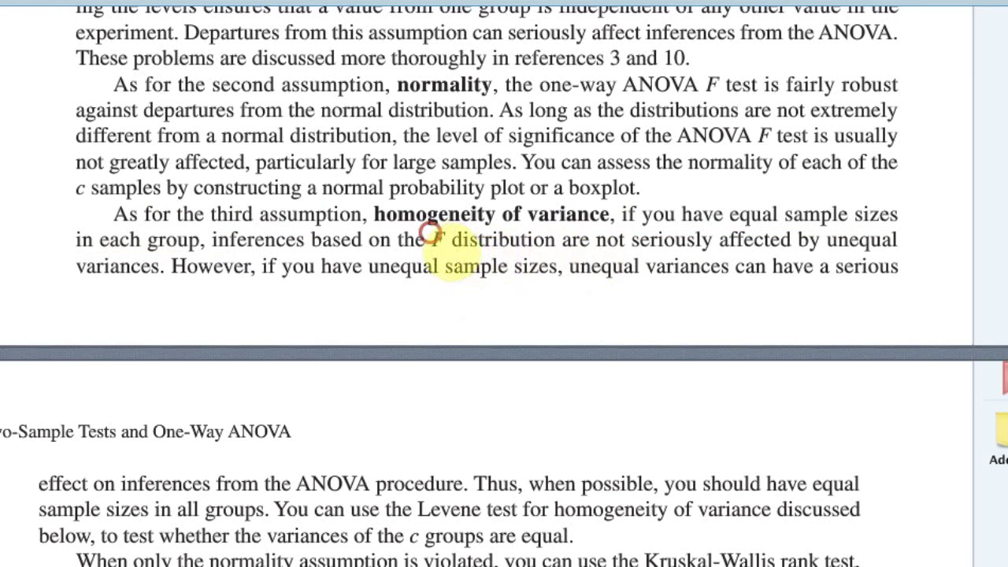
pyautogui.moveTo(427, 238); pyautogui.dragTo(545, 241)
pyautogui.moveTo(675, 268); pyautogui.dragTo(836, 241)
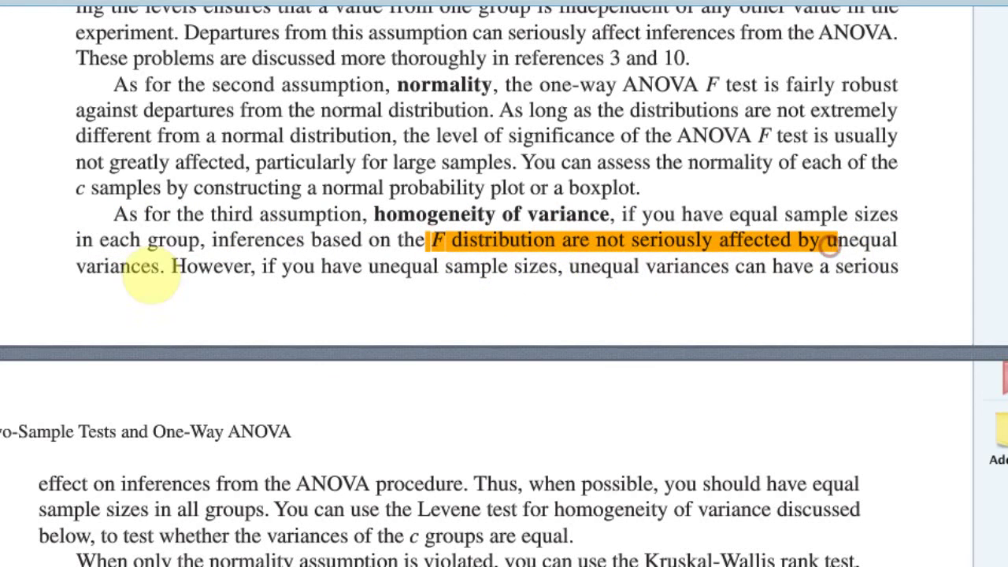
pyautogui.click(323, 354)
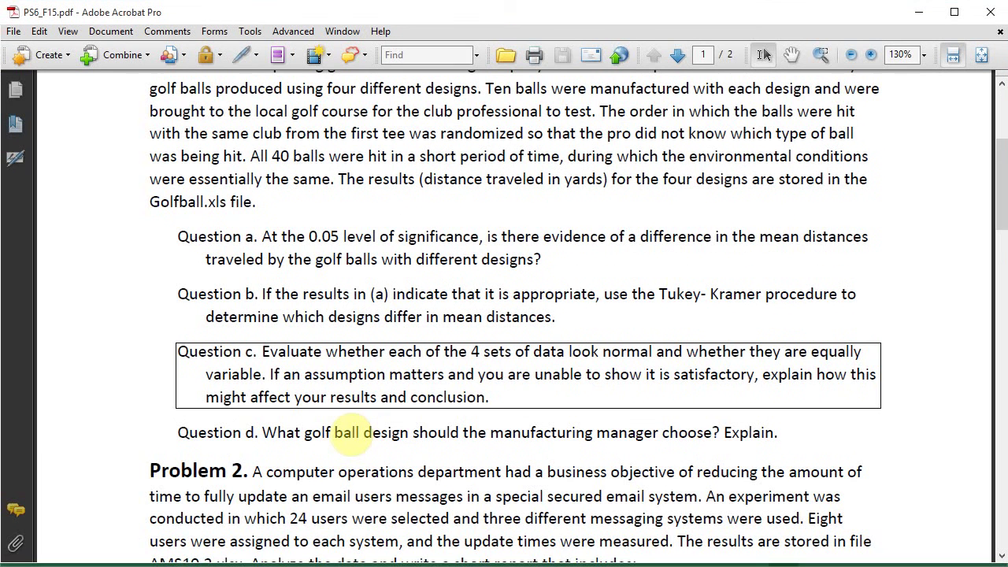
# Check Question d in PS6_F15.pdf against the means and comparison results on Excel's TukeyKramer sheet, and return to the PDF
pyautogui.click(351, 432)
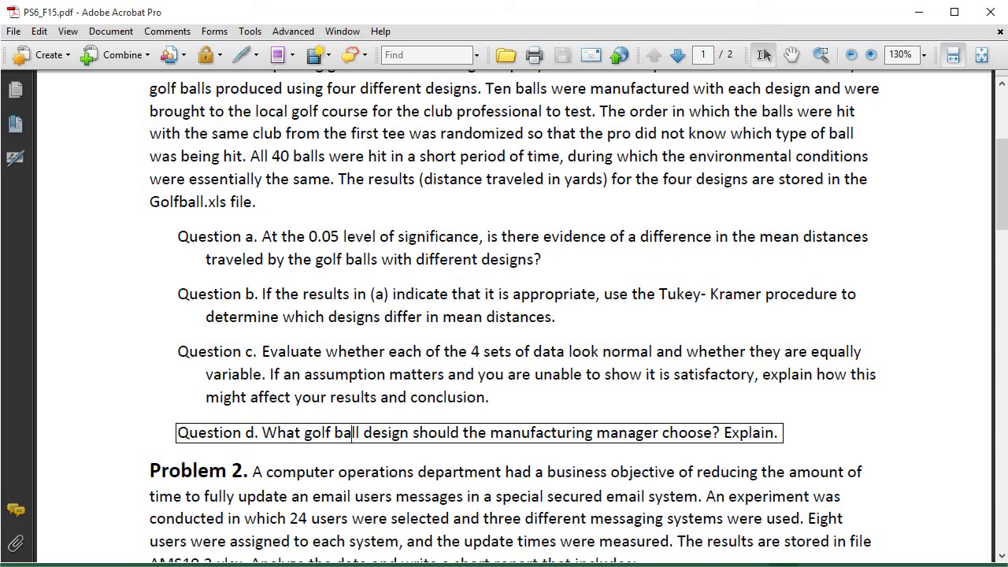
pyautogui.hotkey('alt', 'Tab')
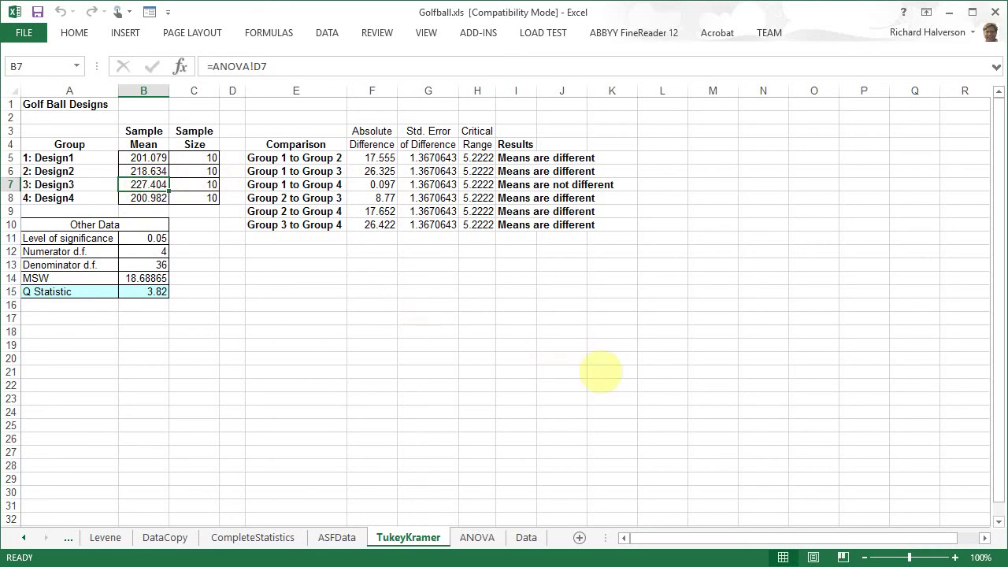
pyautogui.hotkey('alt', 'Tab')
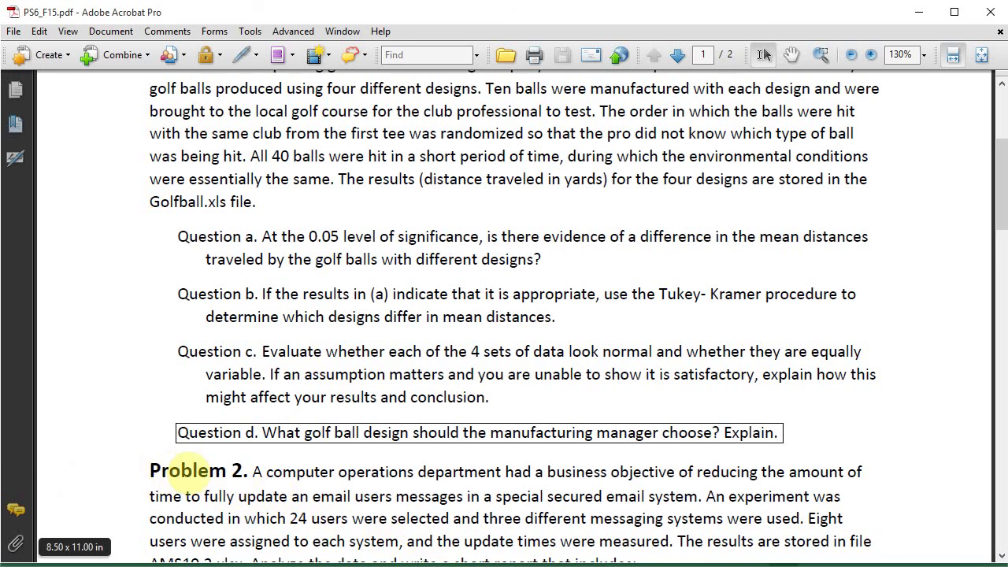
# Review the Problem 1 description and its questions in PS6_F15.pdf, and switch to the Data sheet in Excel
pyautogui.scroll(-3, 123, 418)
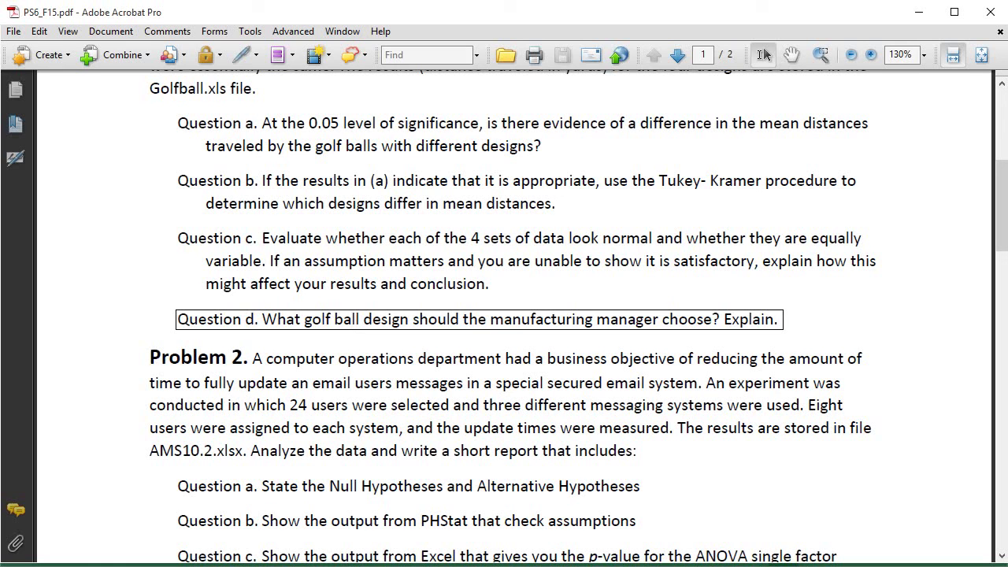
pyautogui.scroll(8, 371, 388)
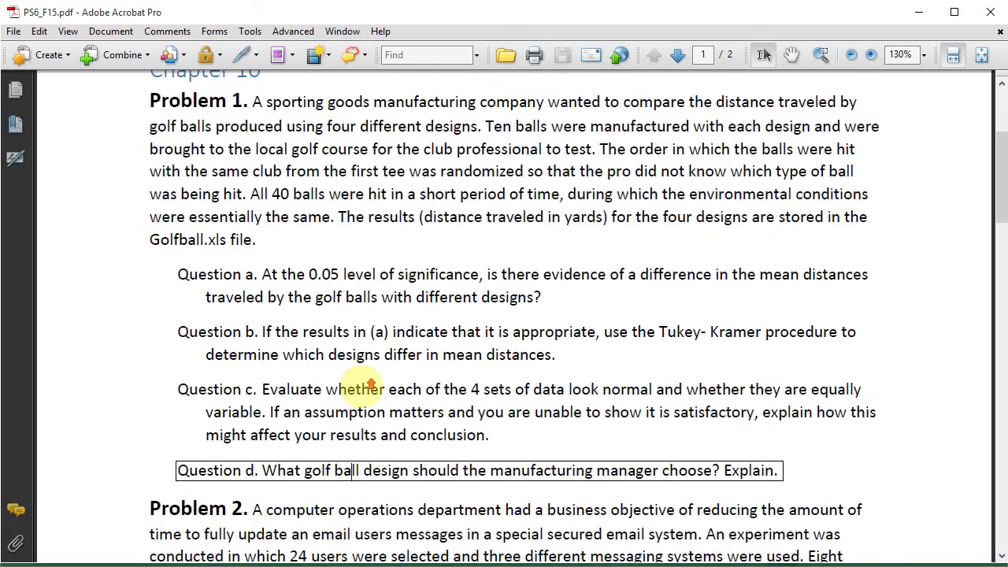
pyautogui.scroll(1, 371, 387)
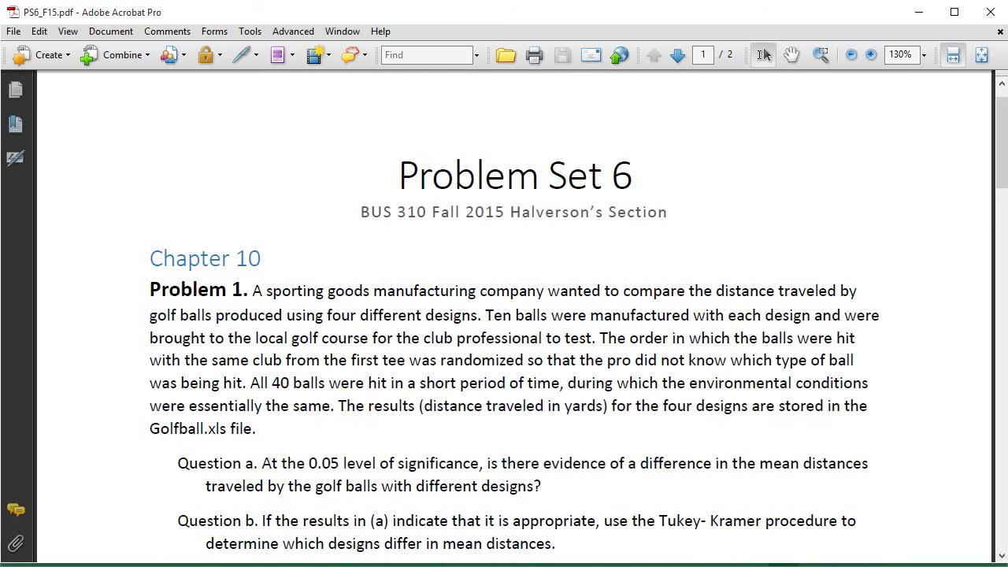
pyautogui.hotkey('alt', 'Tab')
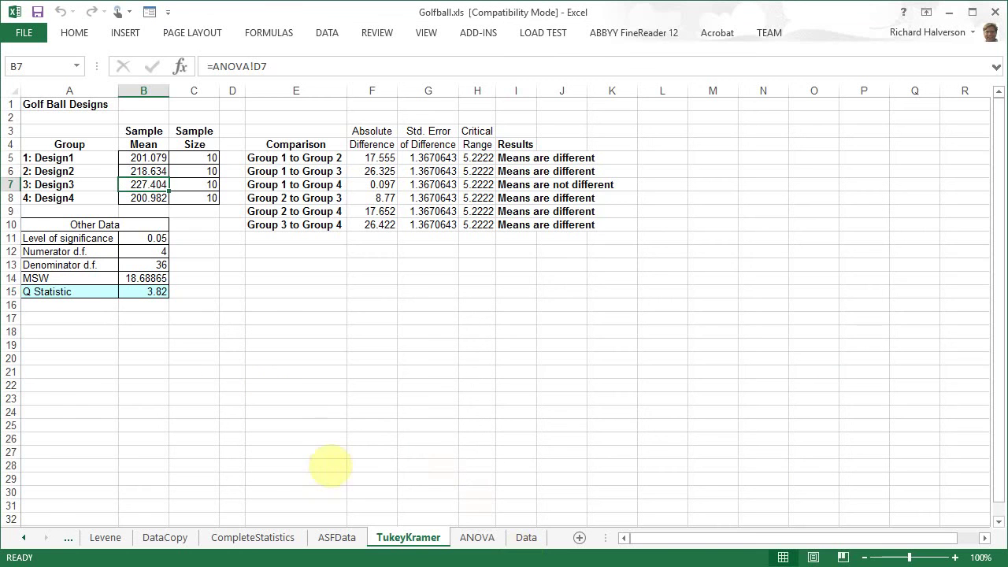
pyautogui.click(526, 537)
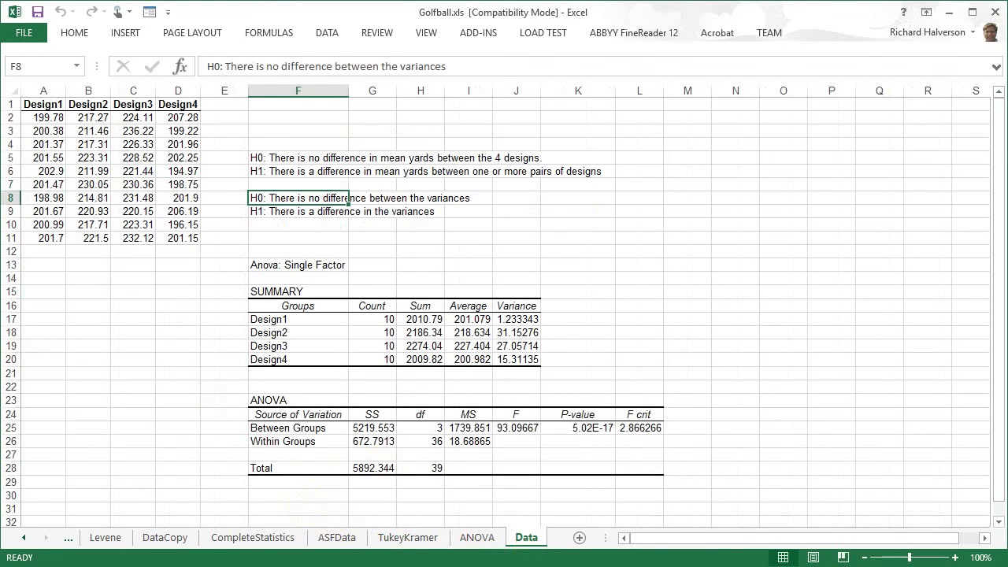